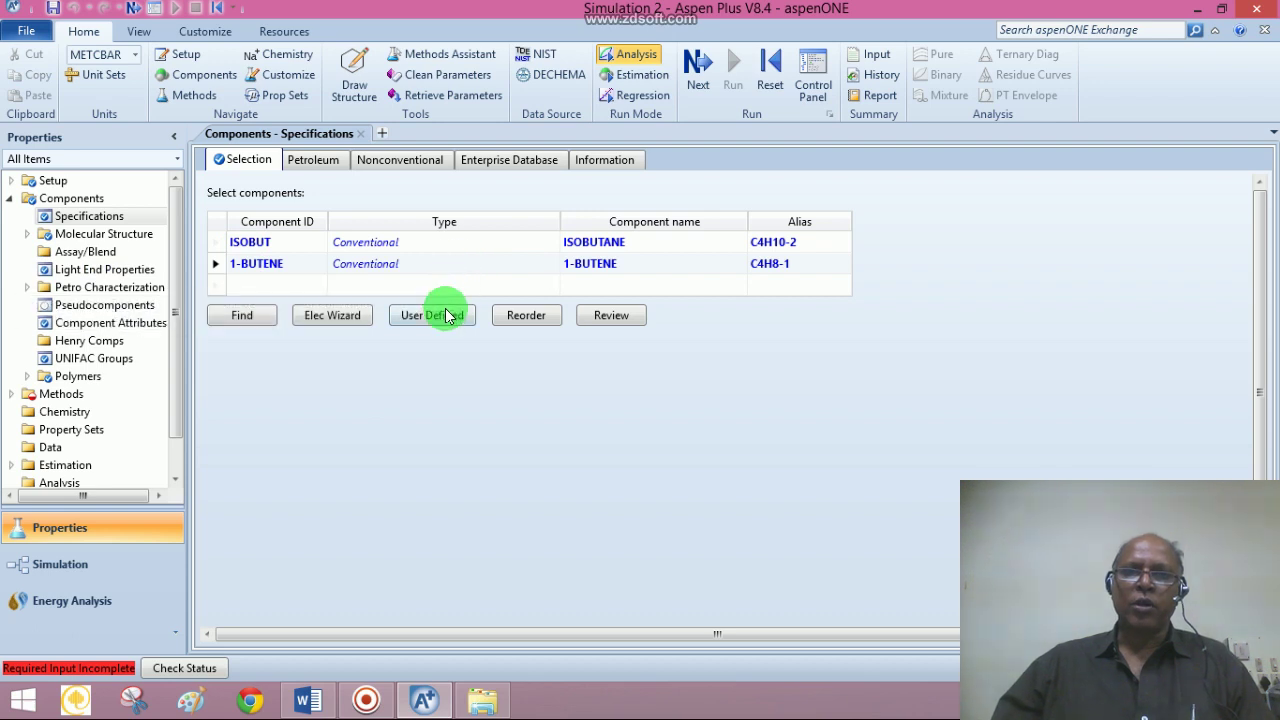
Choose CHAO-SEA as the global property method in the methods specifications
left_click(697, 65)
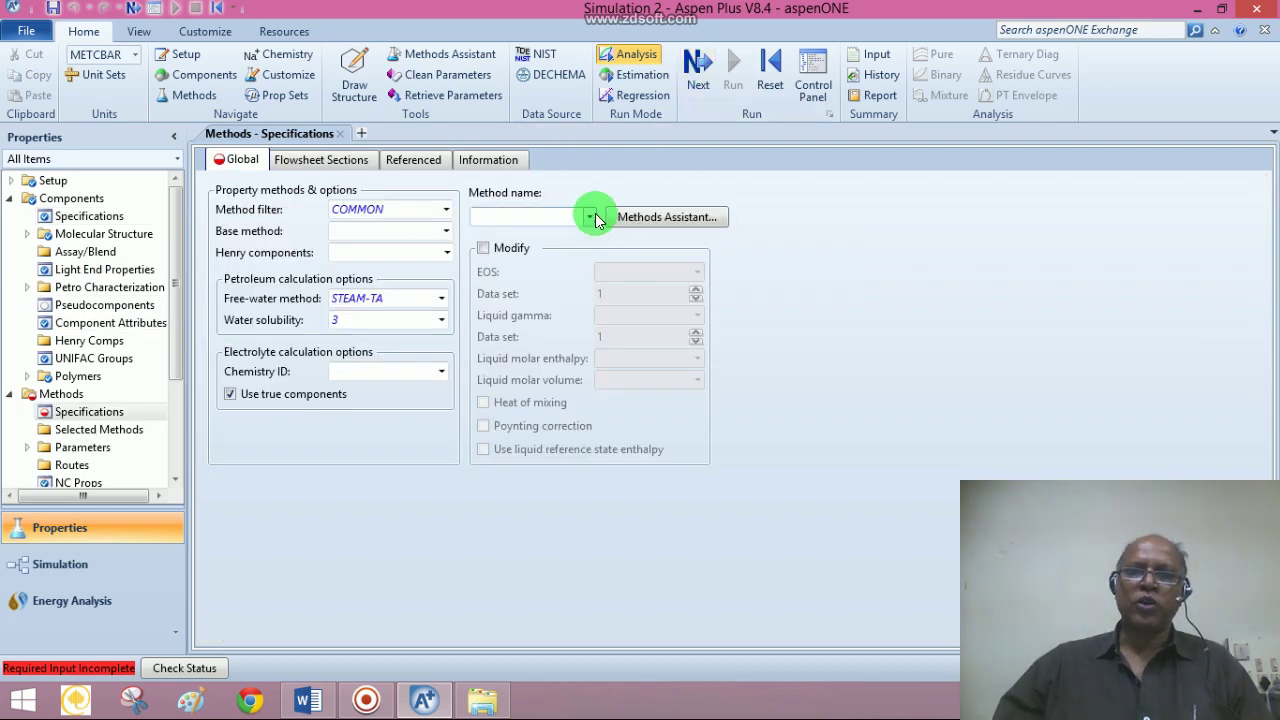
left_click(590, 218)
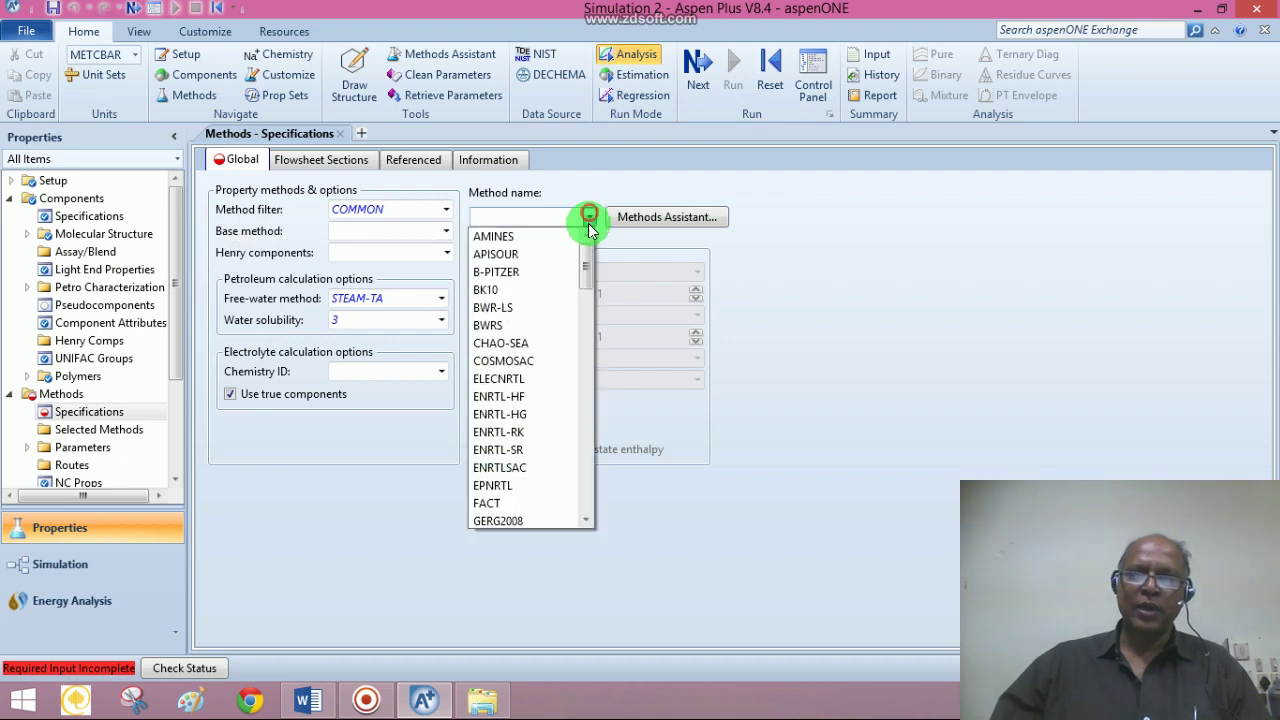
left_click(531, 345)
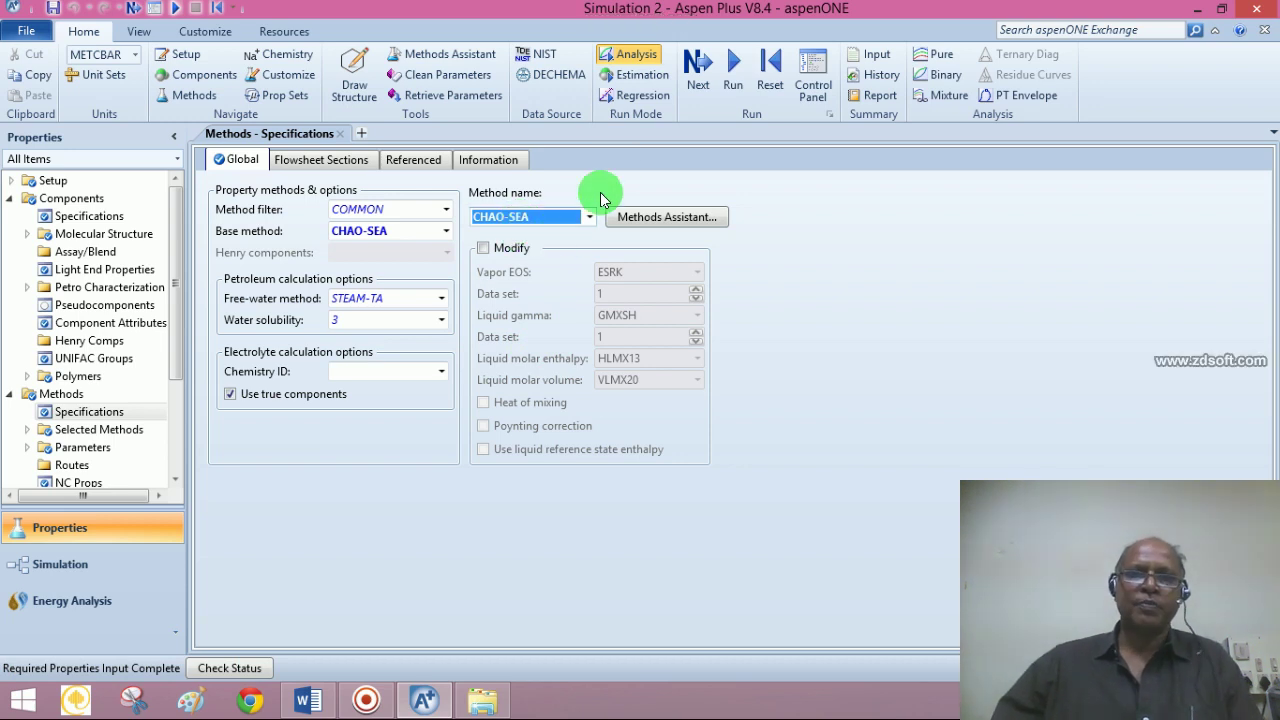
Finish the properties input and go on to the Simulation environment
left_click(698, 66)
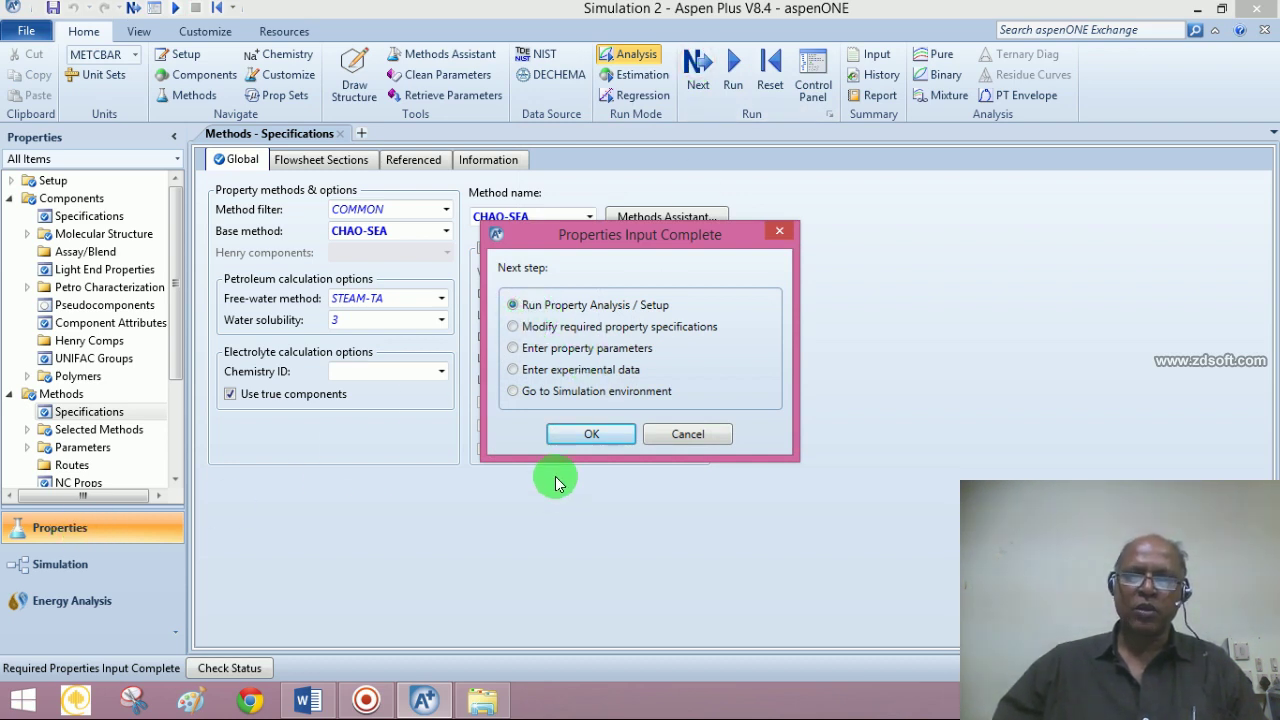
left_click(514, 393)
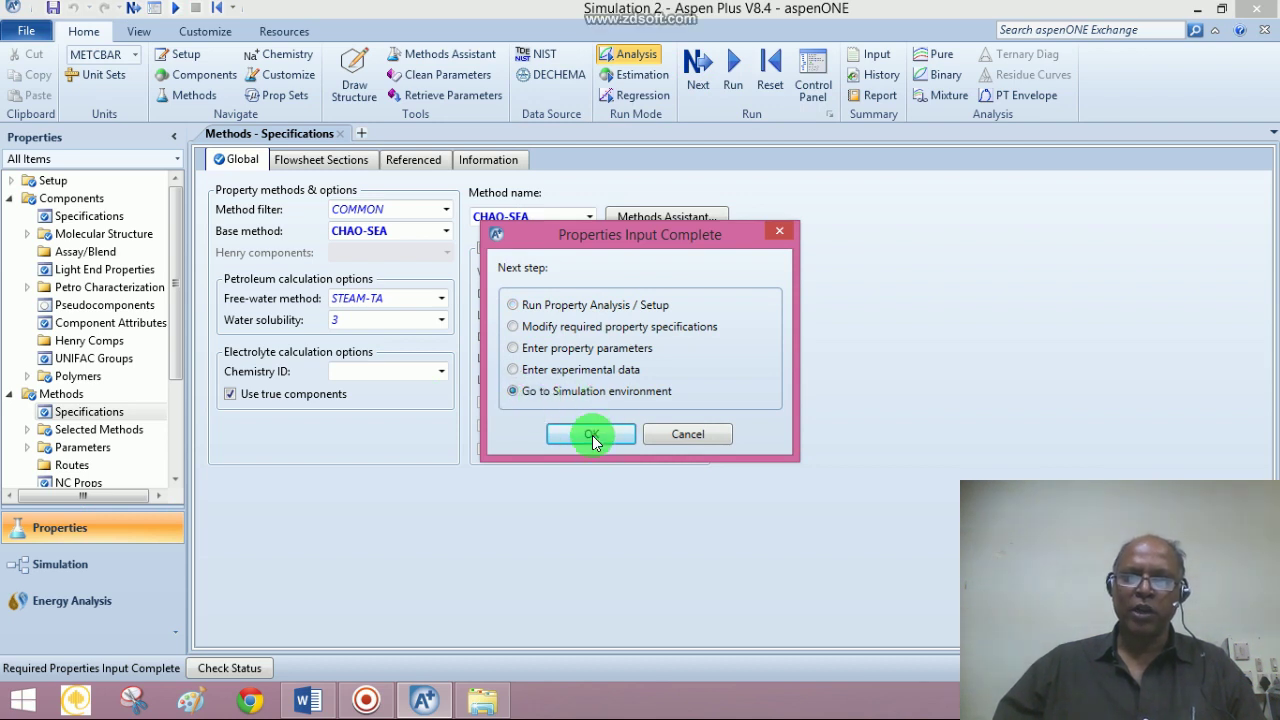
left_click(591, 435)
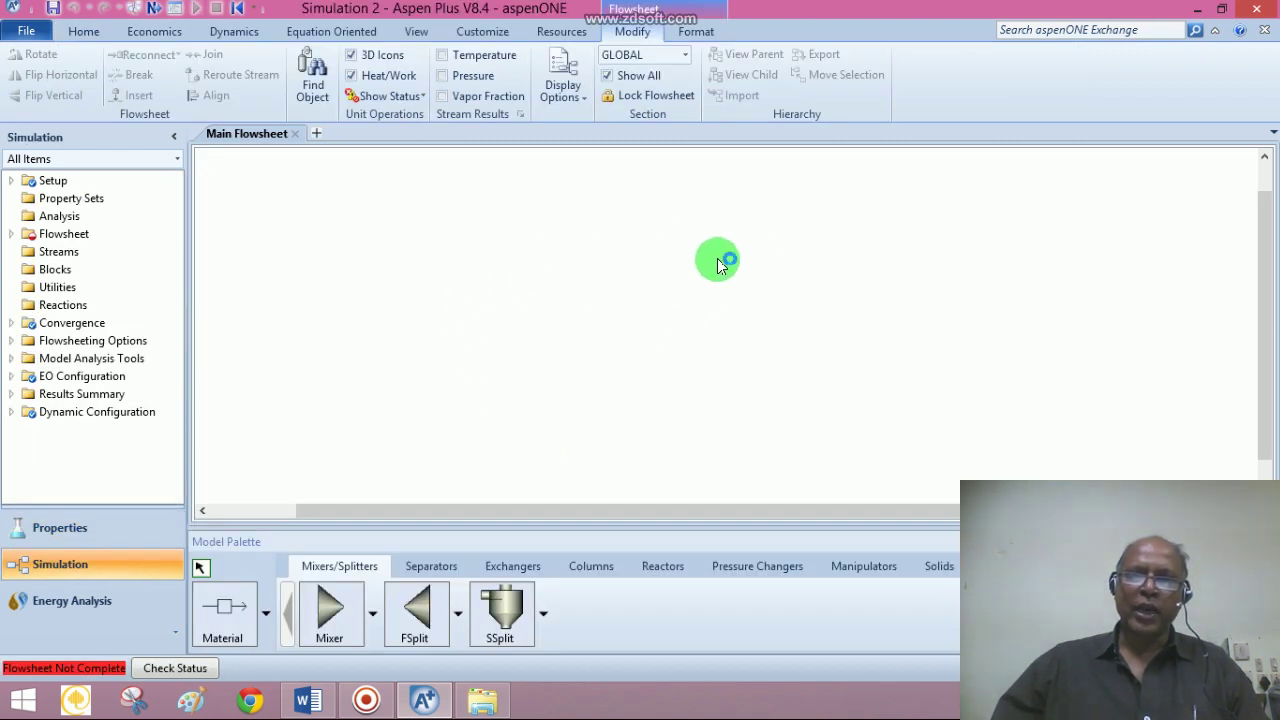
Place a Mixer block on the main flowsheet and connect two inlet material streams and one outlet material stream to it
left_click(325, 609)
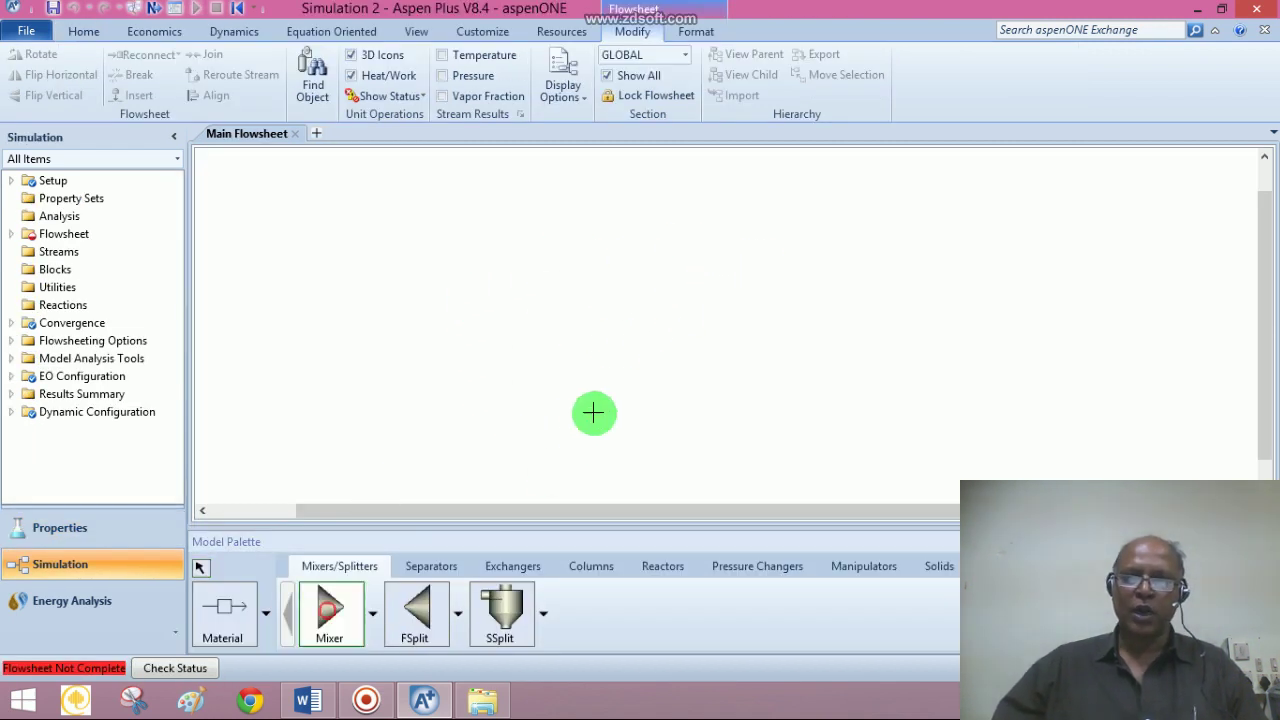
left_click(645, 314)
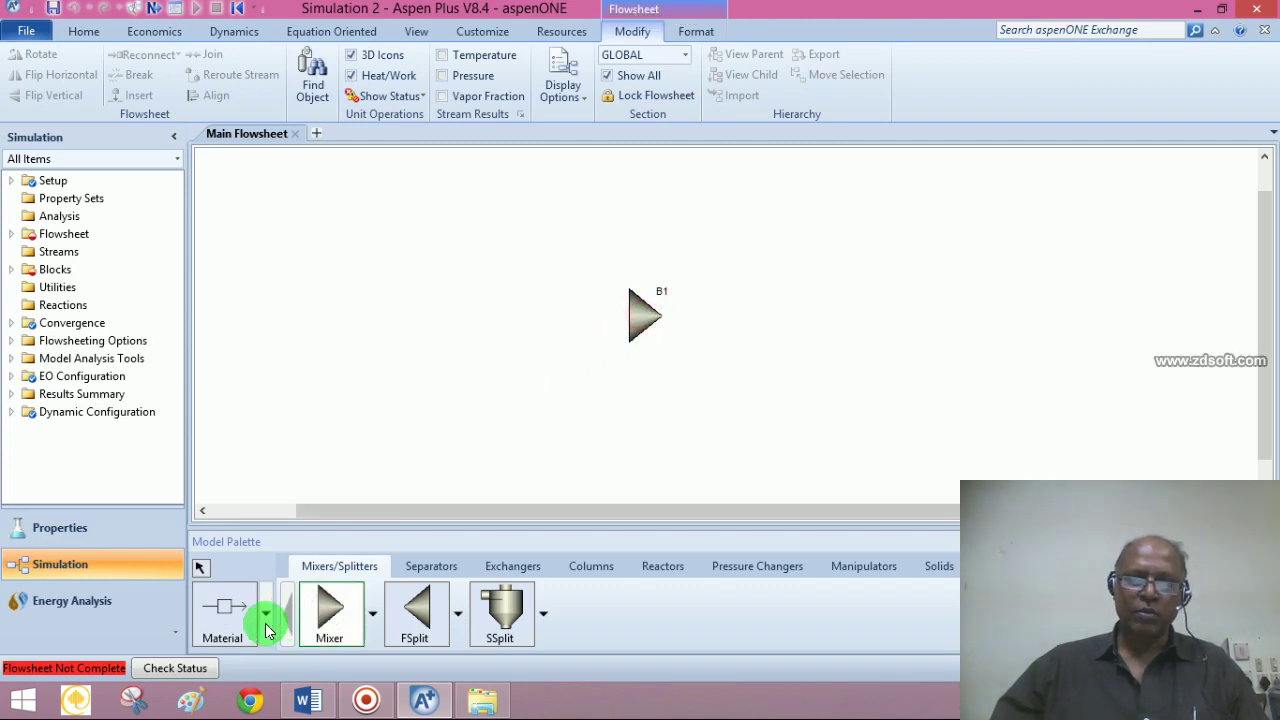
left_click(225, 606)
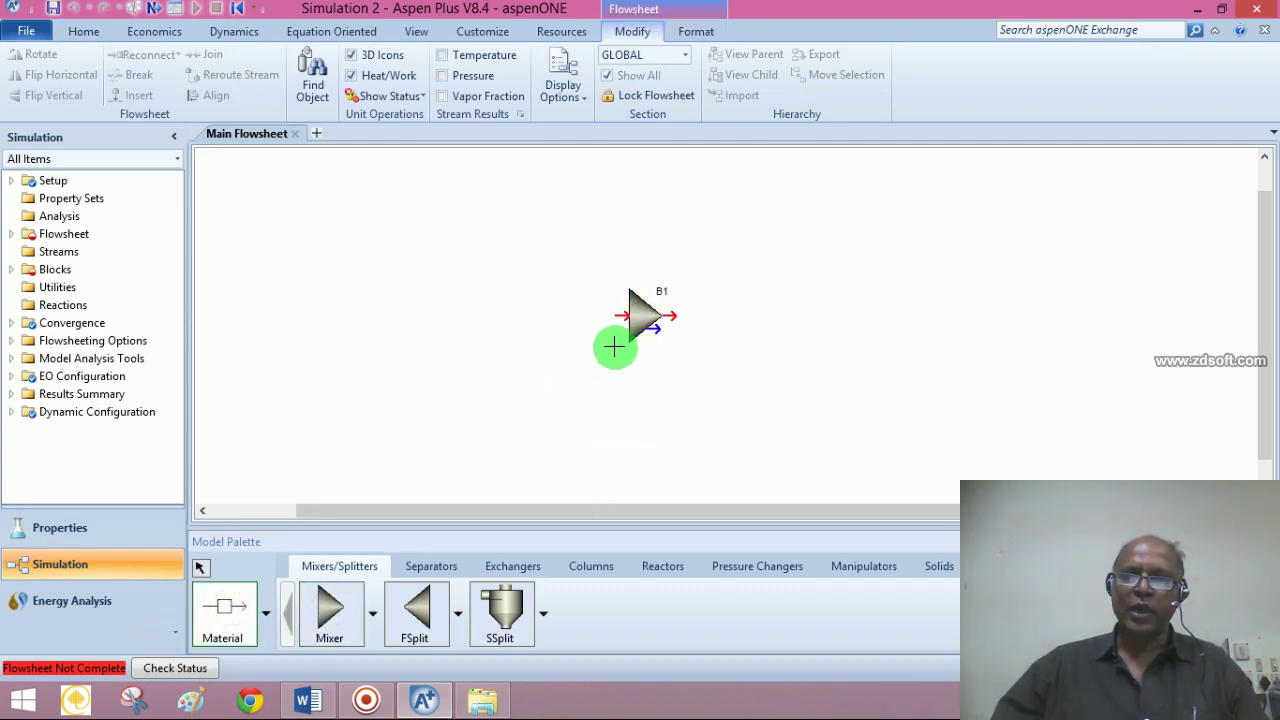
left_click(622, 292)
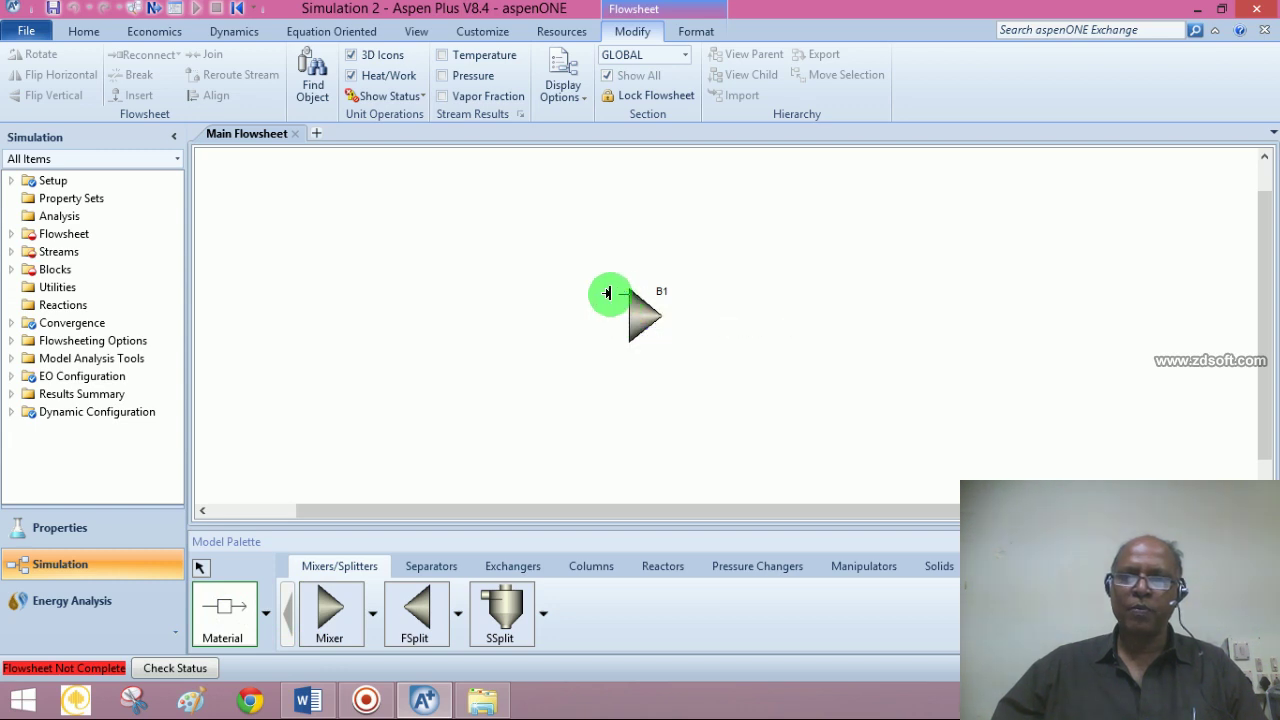
left_click(449, 298)
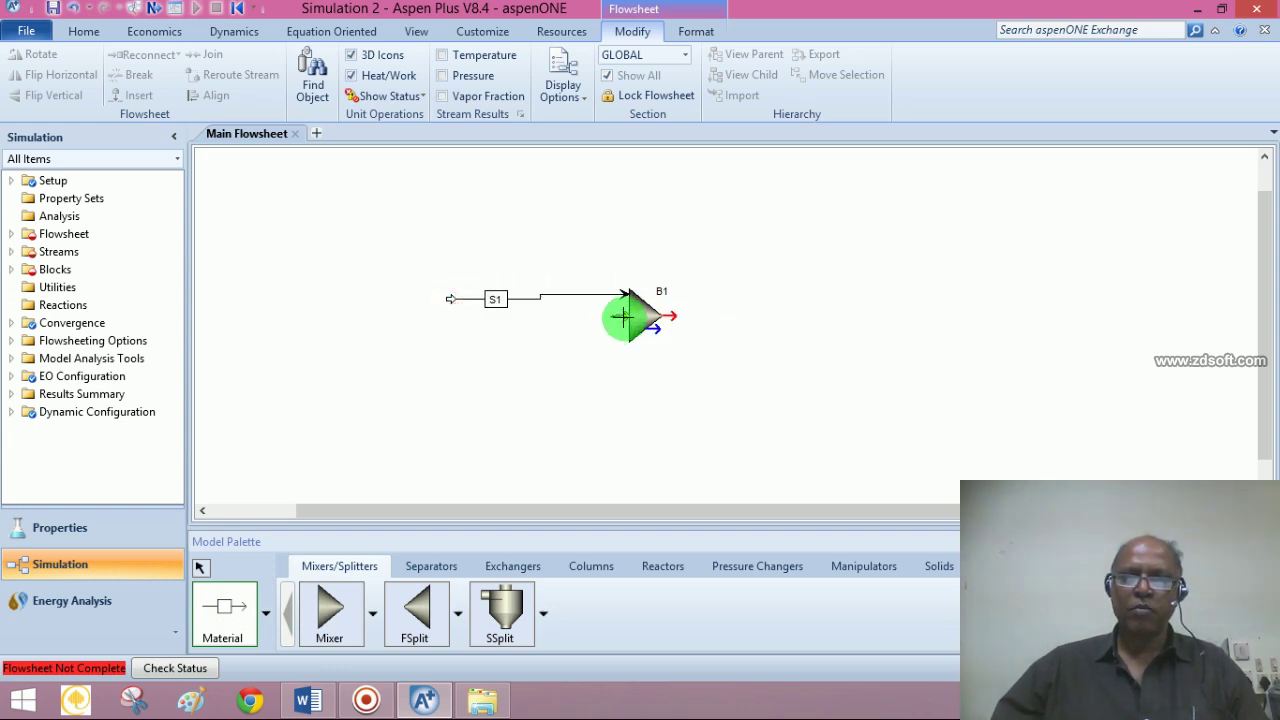
left_click(623, 331)
left_click(425, 337)
left_click(668, 314)
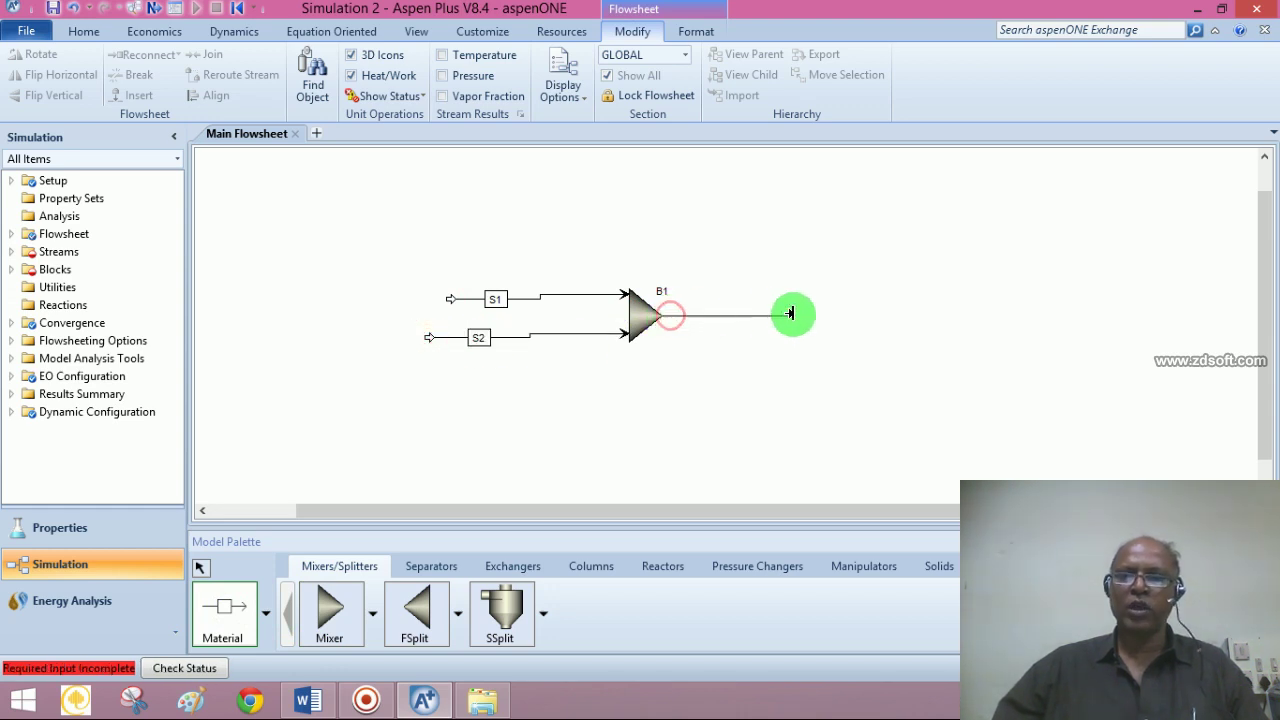
left_click(821, 314)
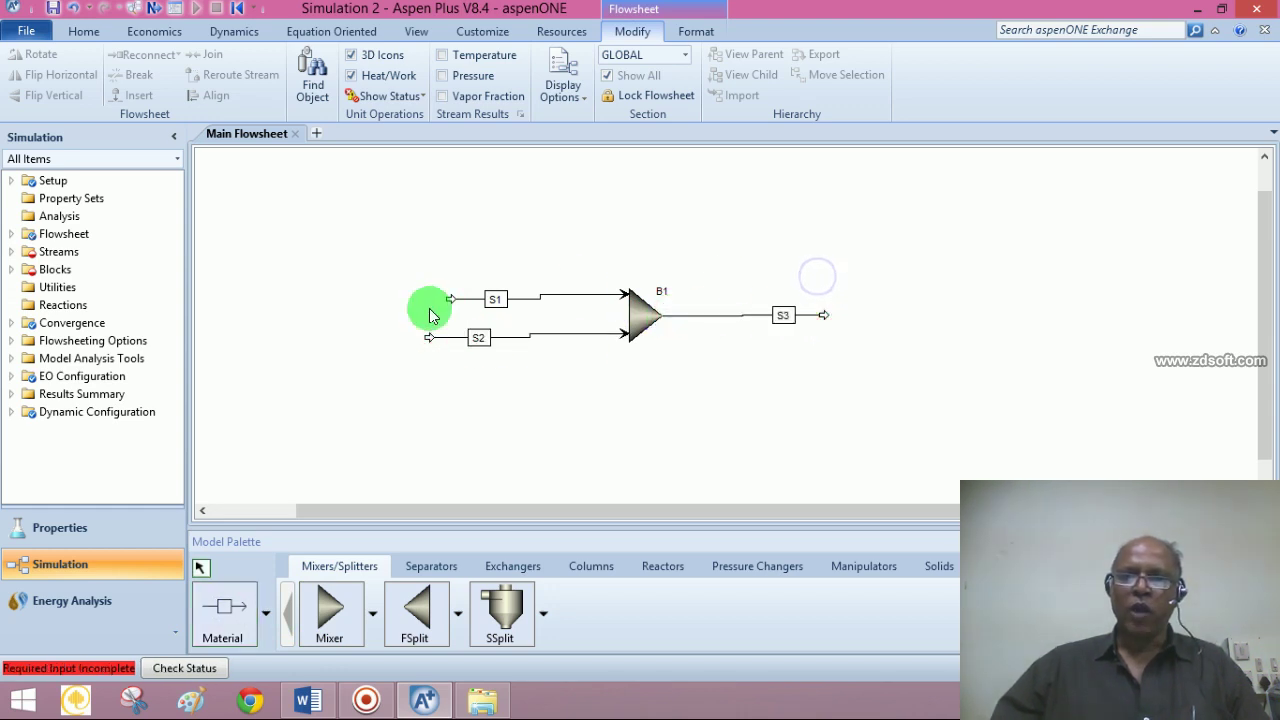
Rename the mixer's upper inlet stream S1 as FEED
right_click(500, 314)
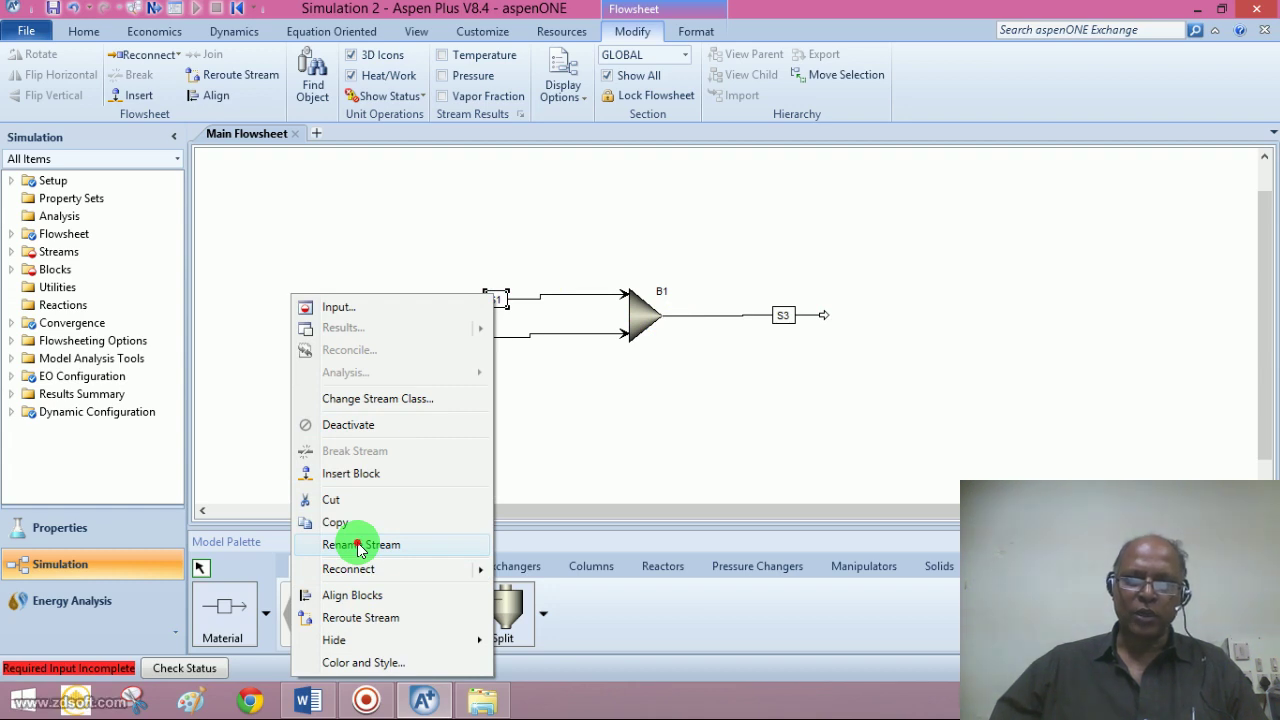
left_click(360, 545)
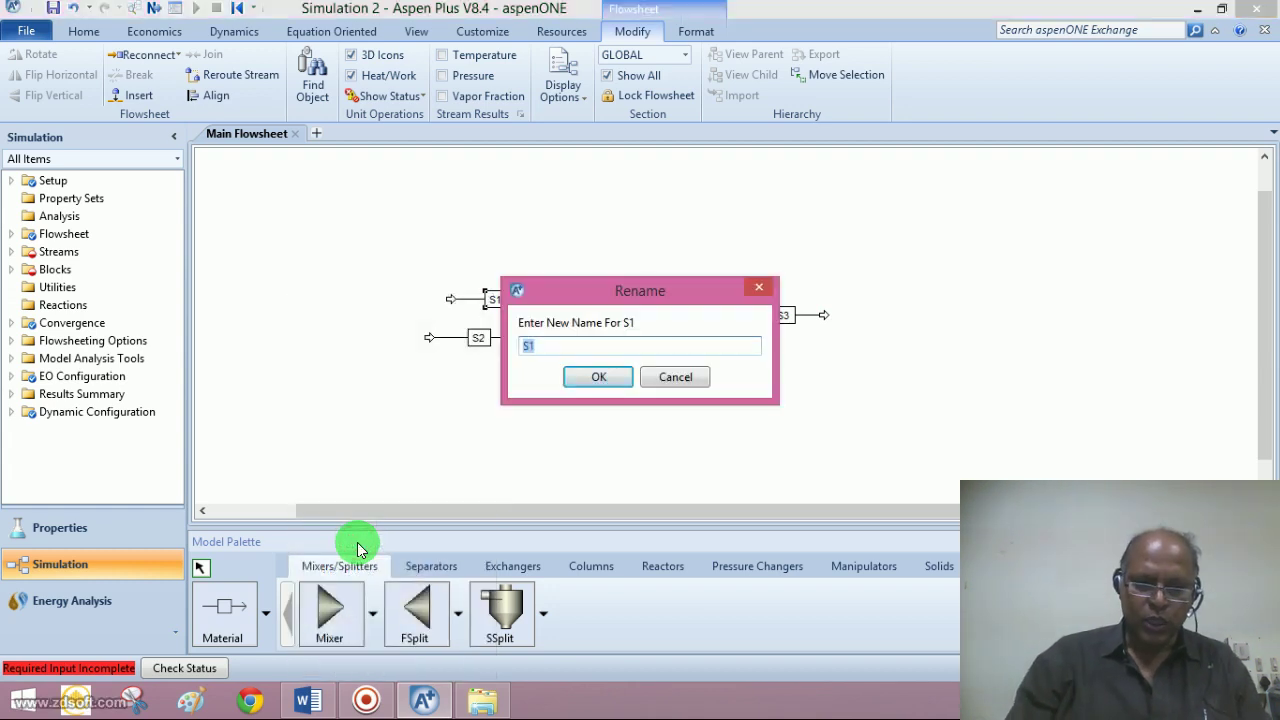
type("FEED")
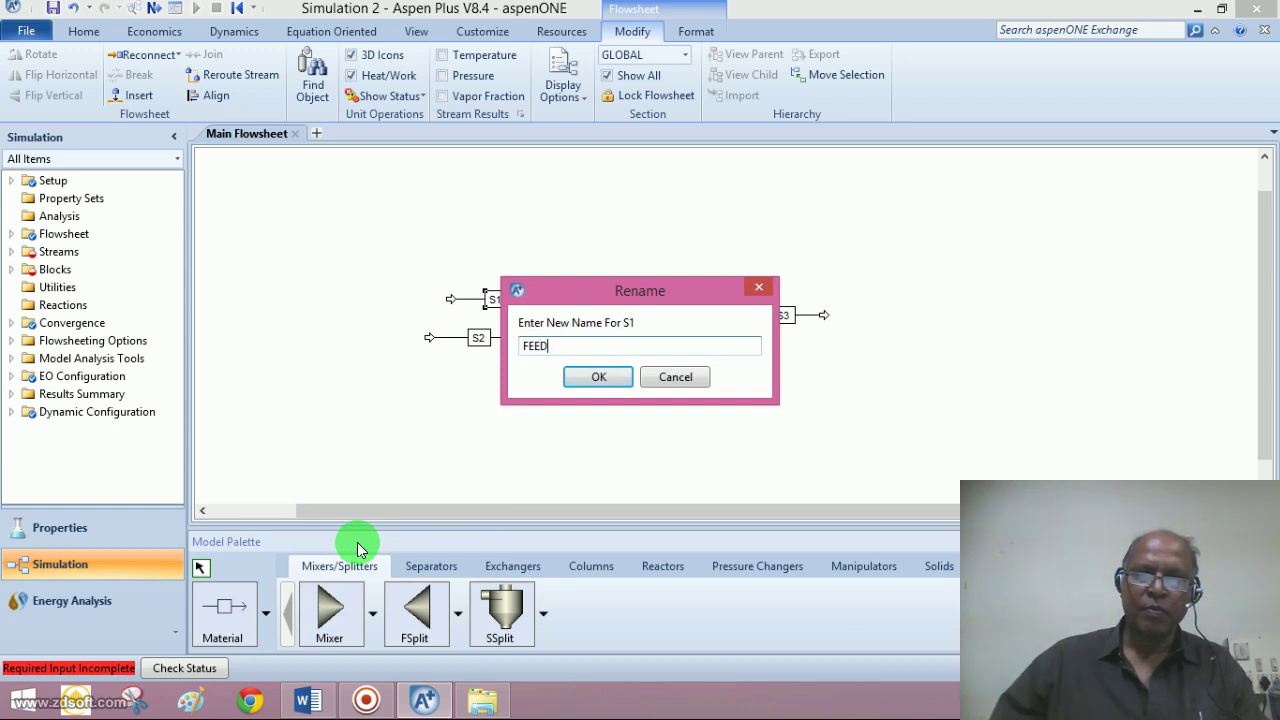
left_click(596, 381)
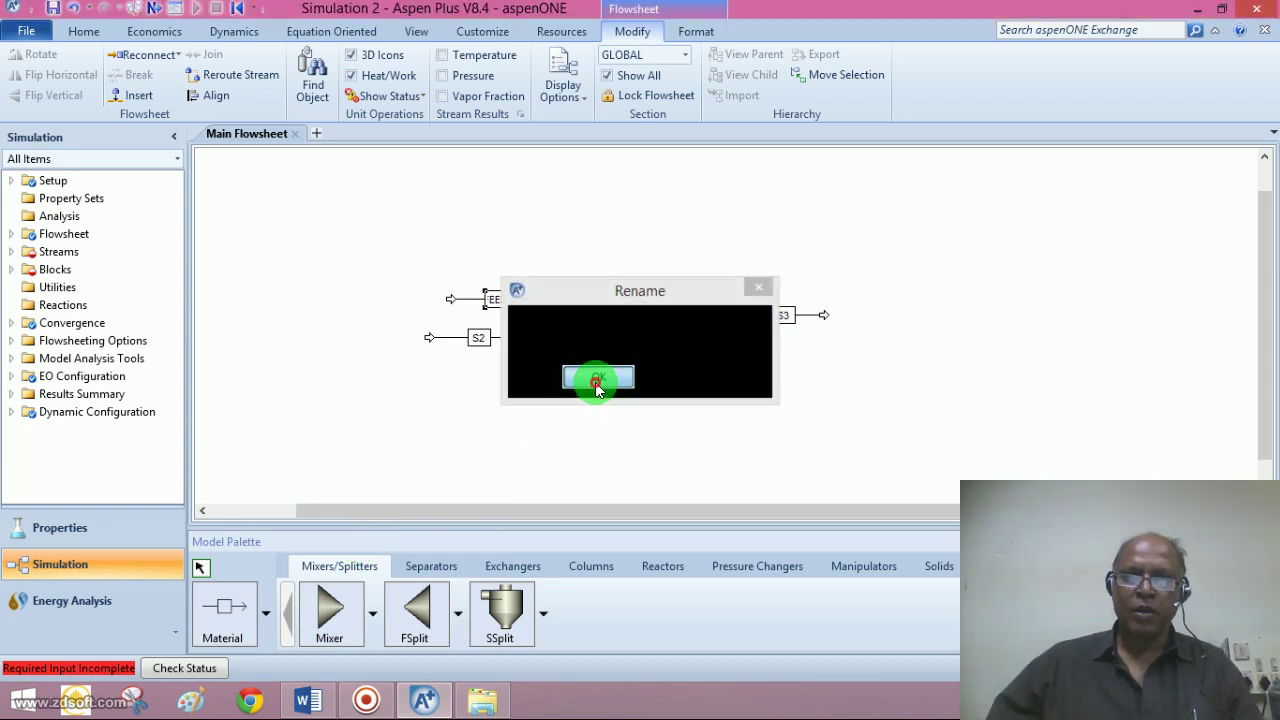
Rename the mixer's lower inlet stream S2 as RECY
right_click(480, 340)
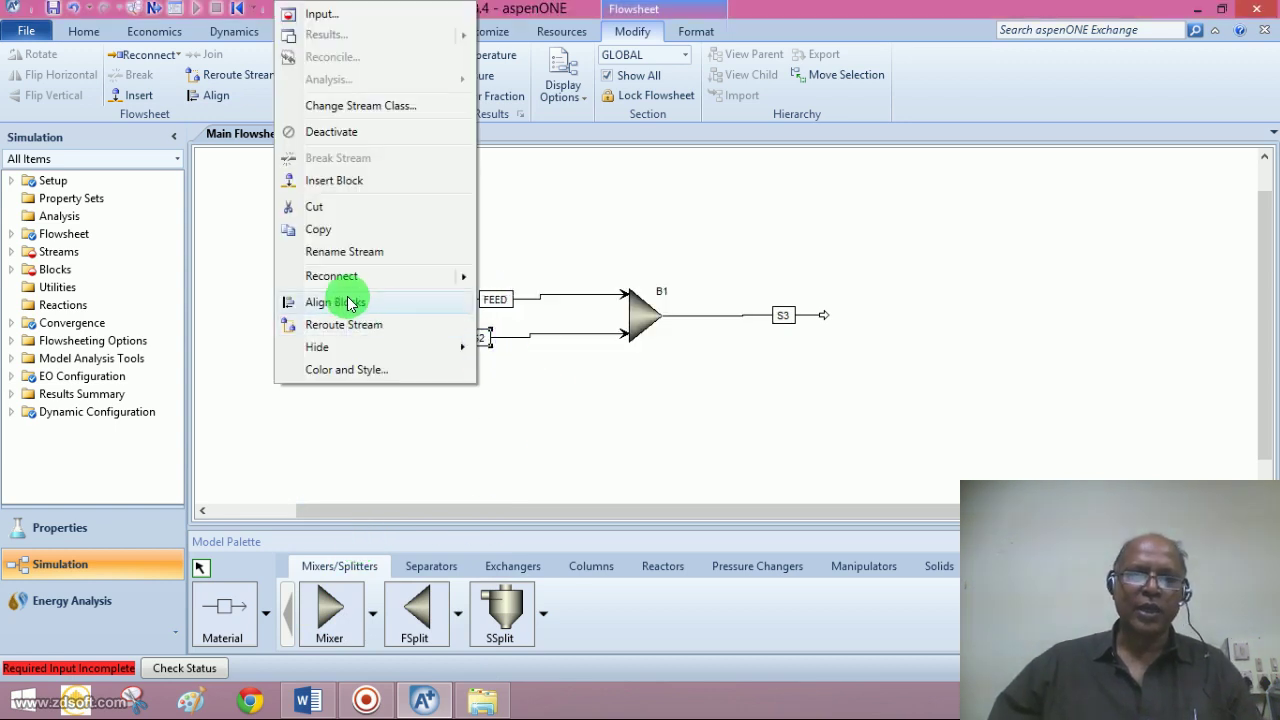
left_click(355, 251)
type("RECY")
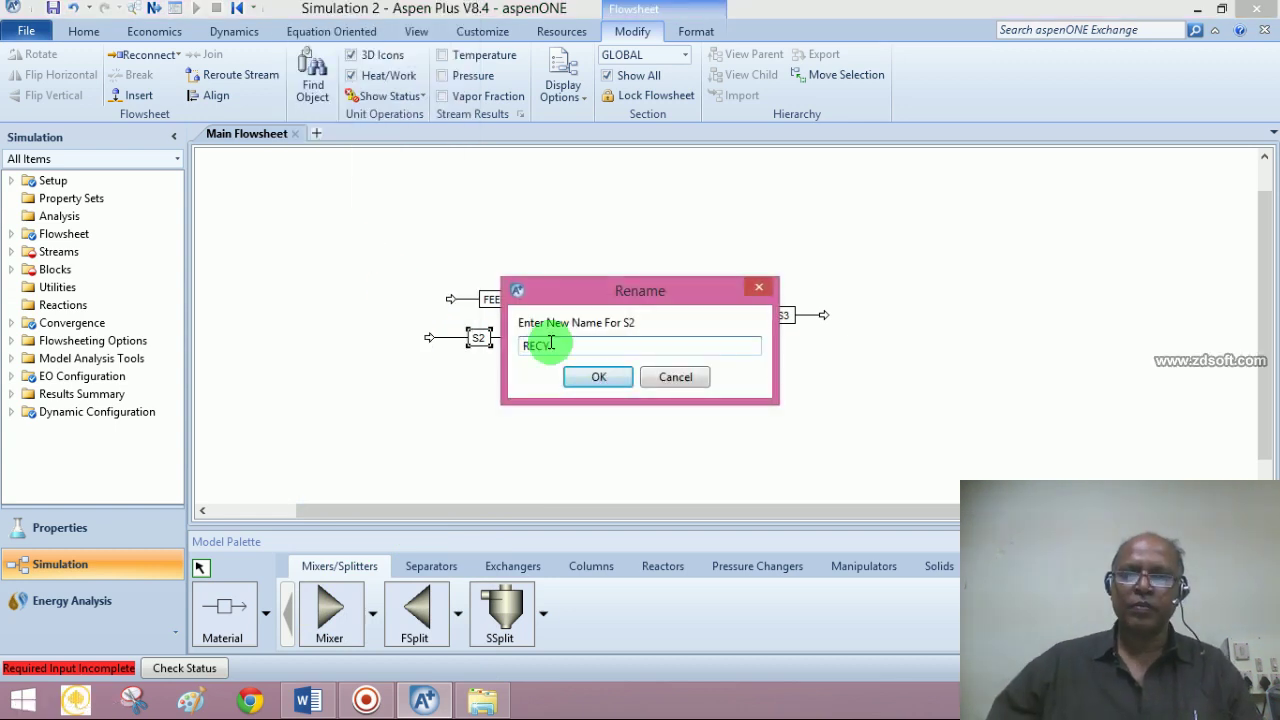
left_click(598, 376)
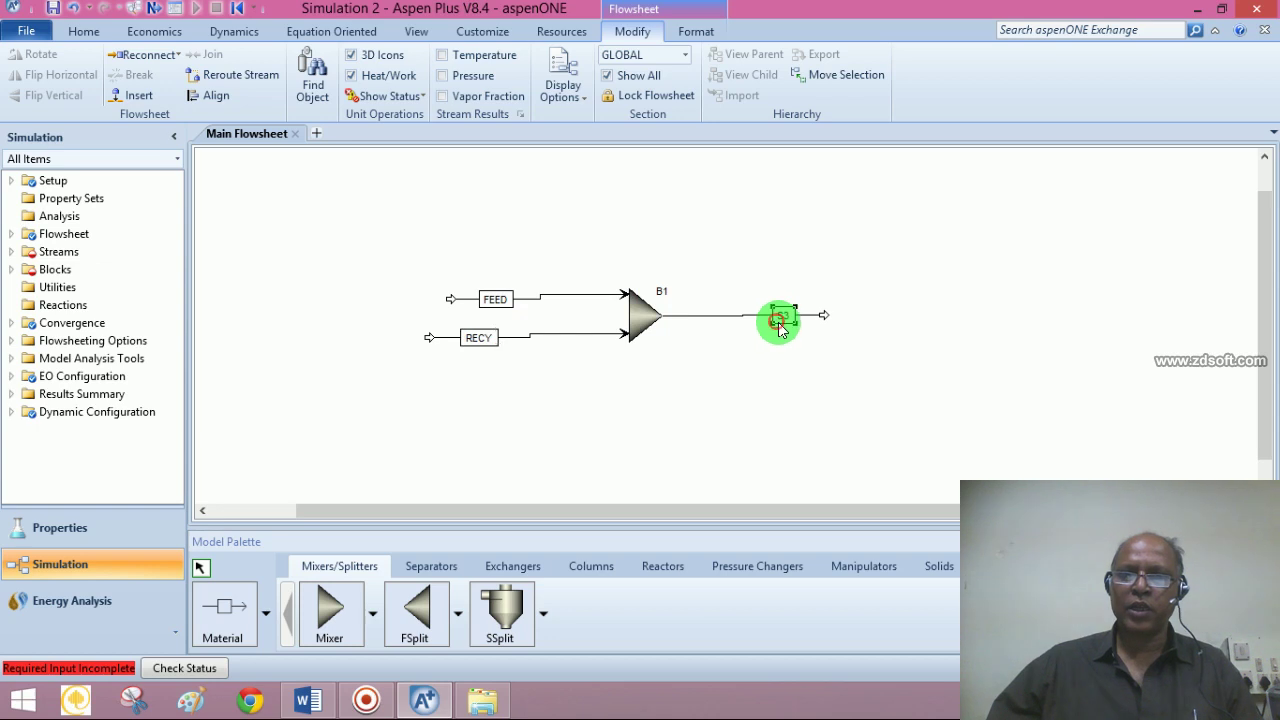
Rename the mixer's outlet stream S3 as PRODUCT
right_click(778, 322)
left_click(622, 546)
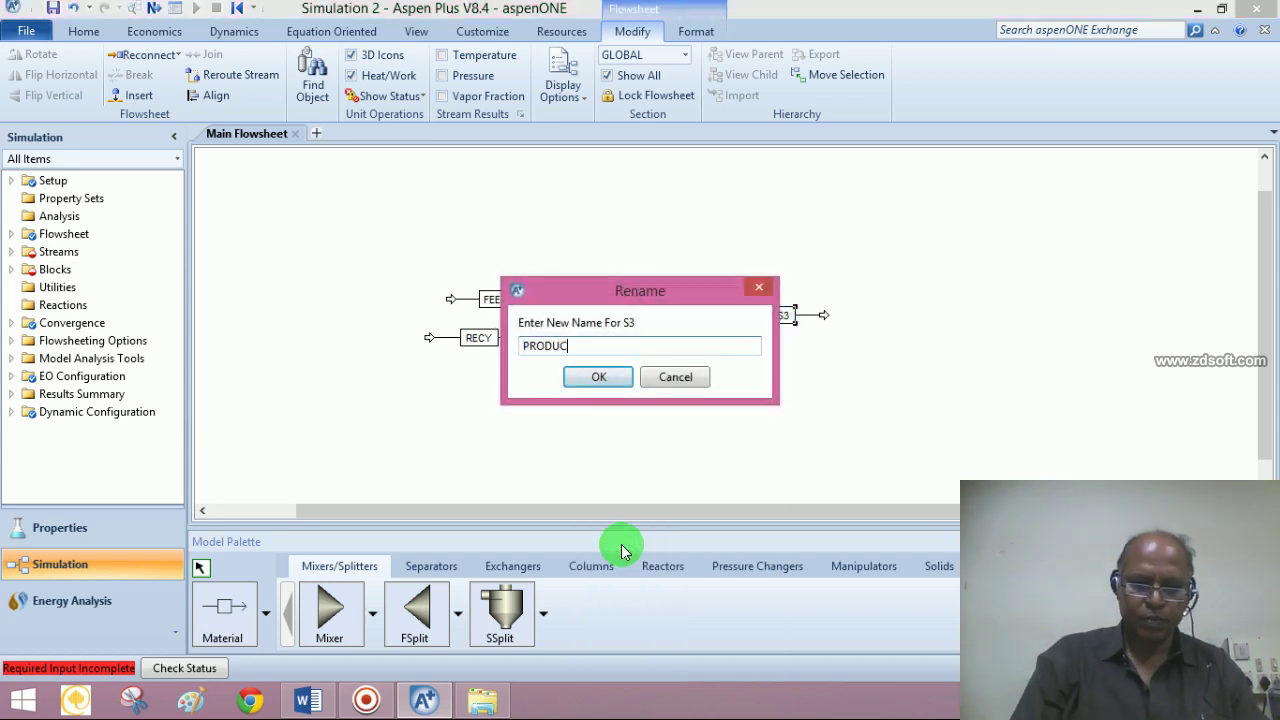
left_click(611, 377)
left_click(576, 408)
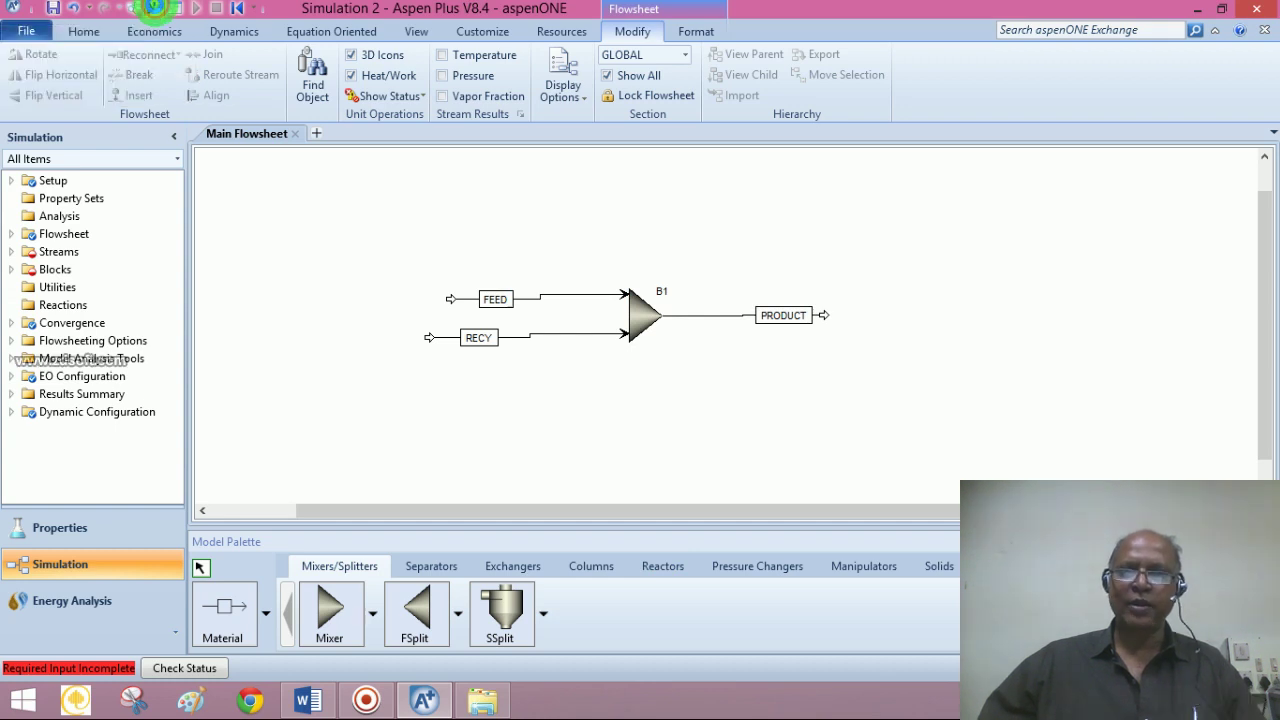
Specify the FEED stream's conditions as temperature 50 C, pressure 1 bar and total mole flow rate 100 kmol/hr
left_click(155, 11)
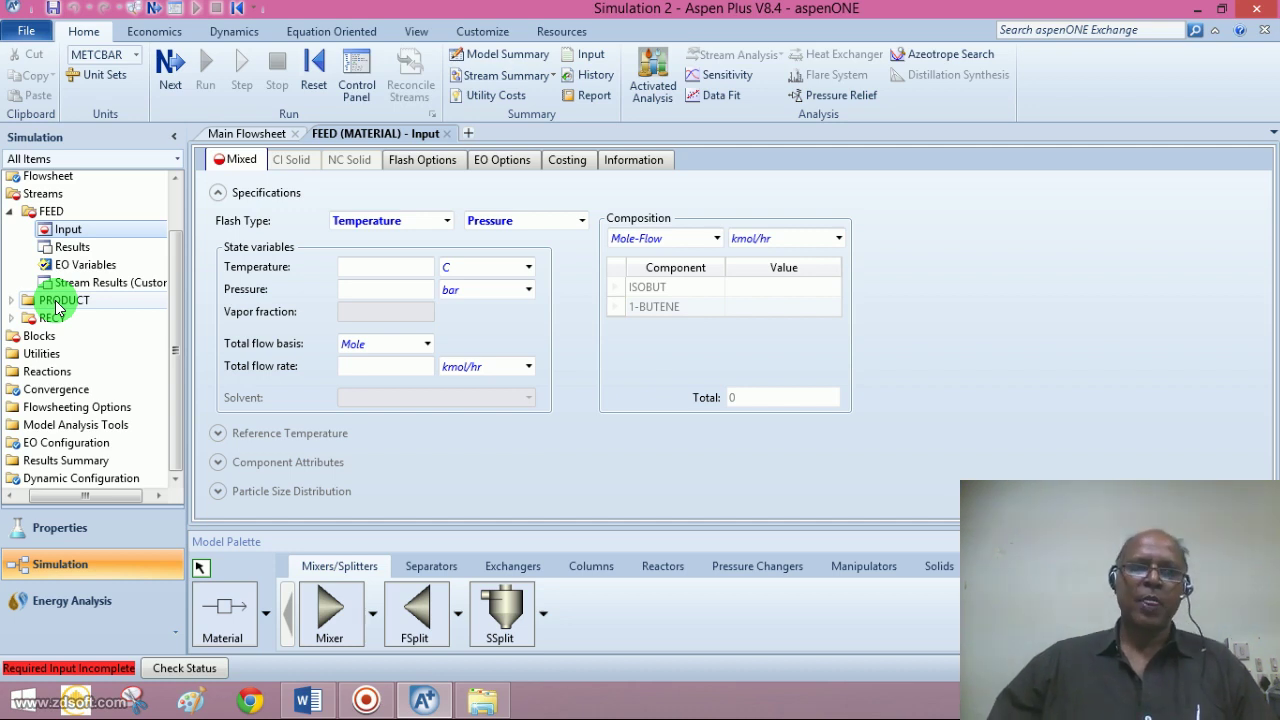
left_click(42, 228)
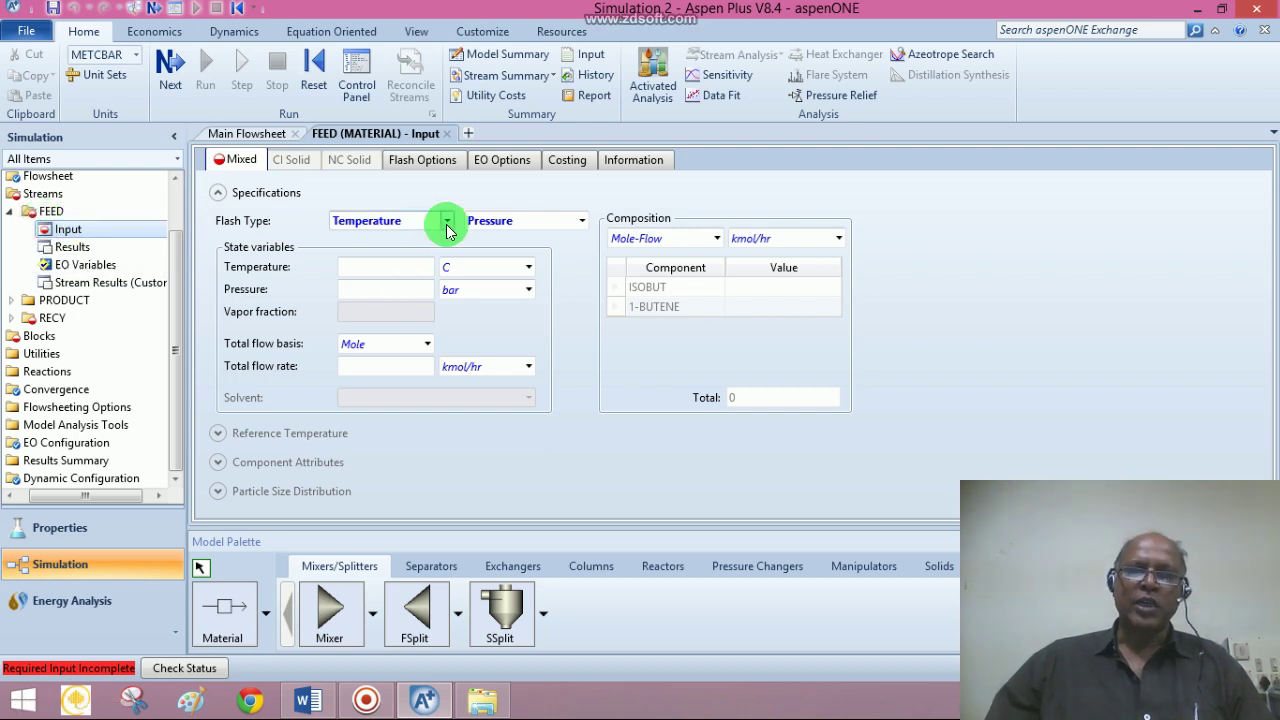
left_click(390, 268)
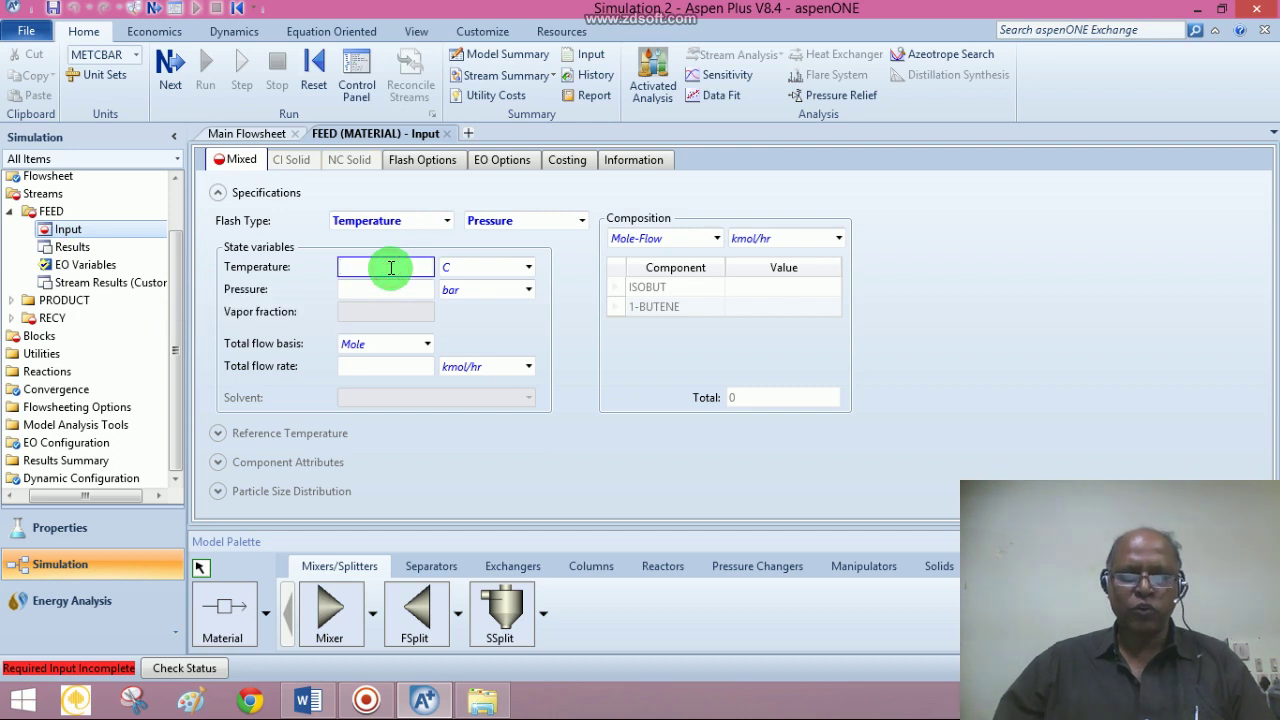
type("50")
left_click(371, 289)
type("1")
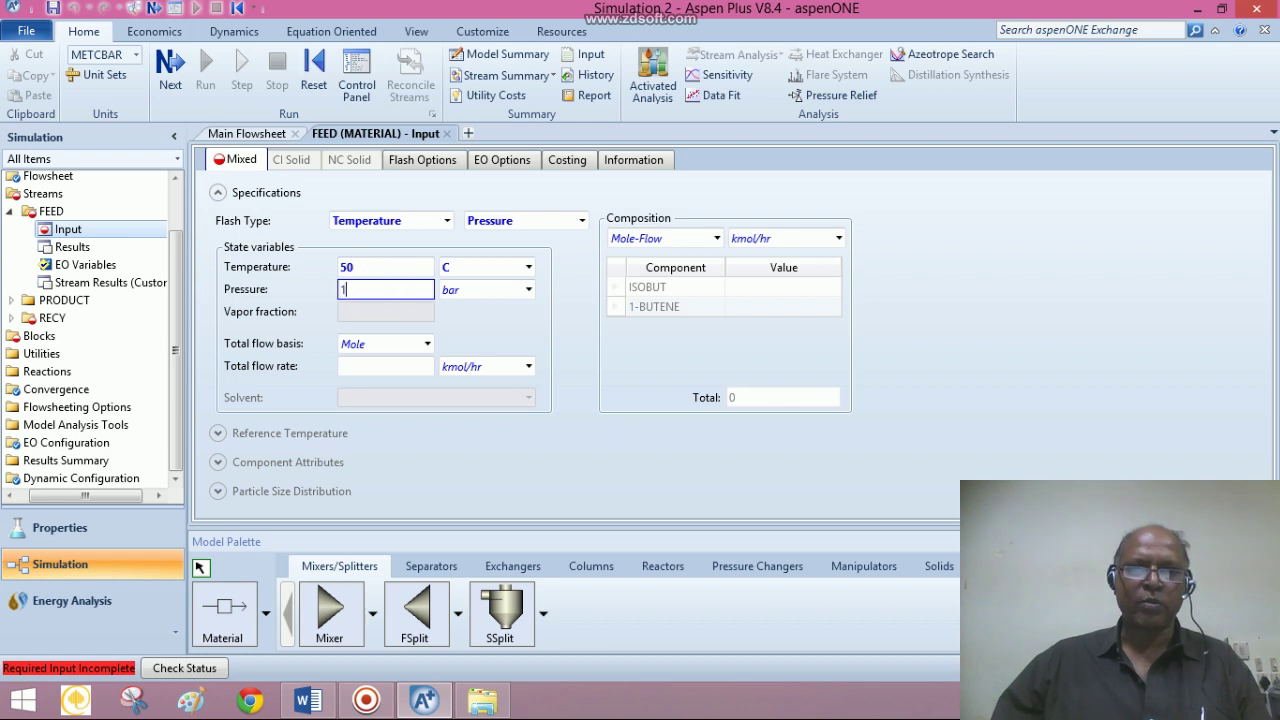
left_click(366, 366)
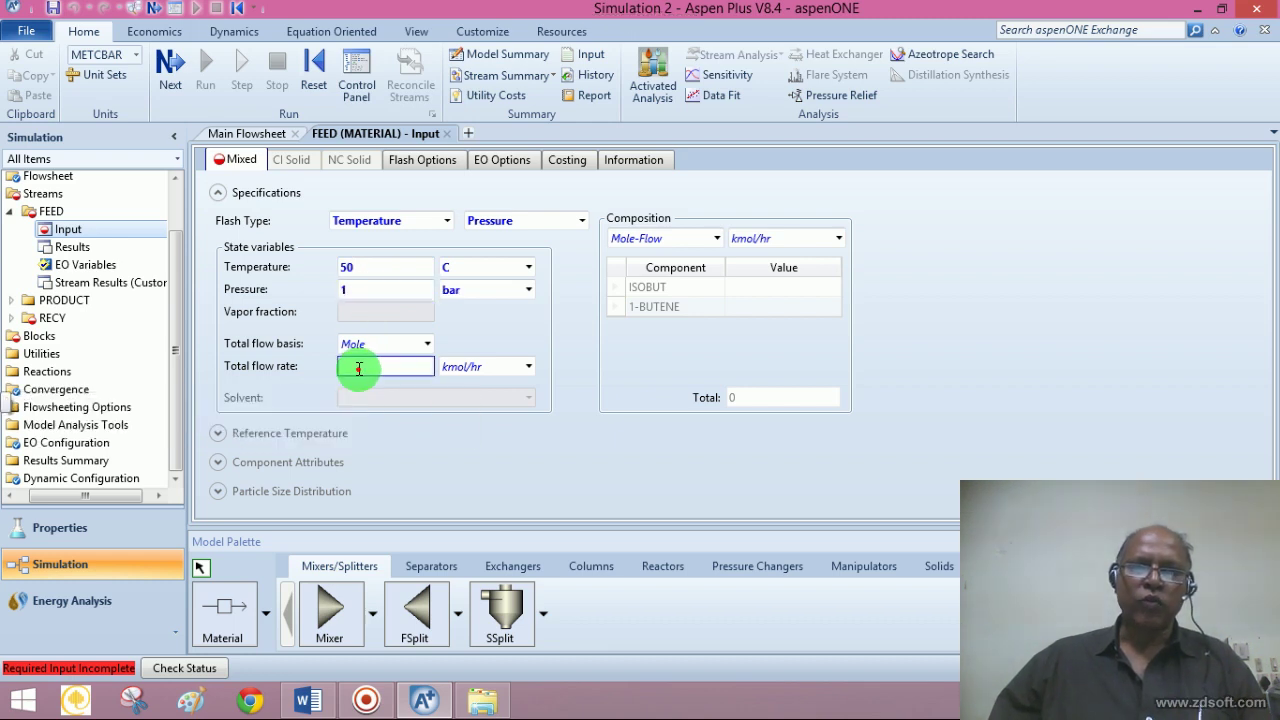
type("100")
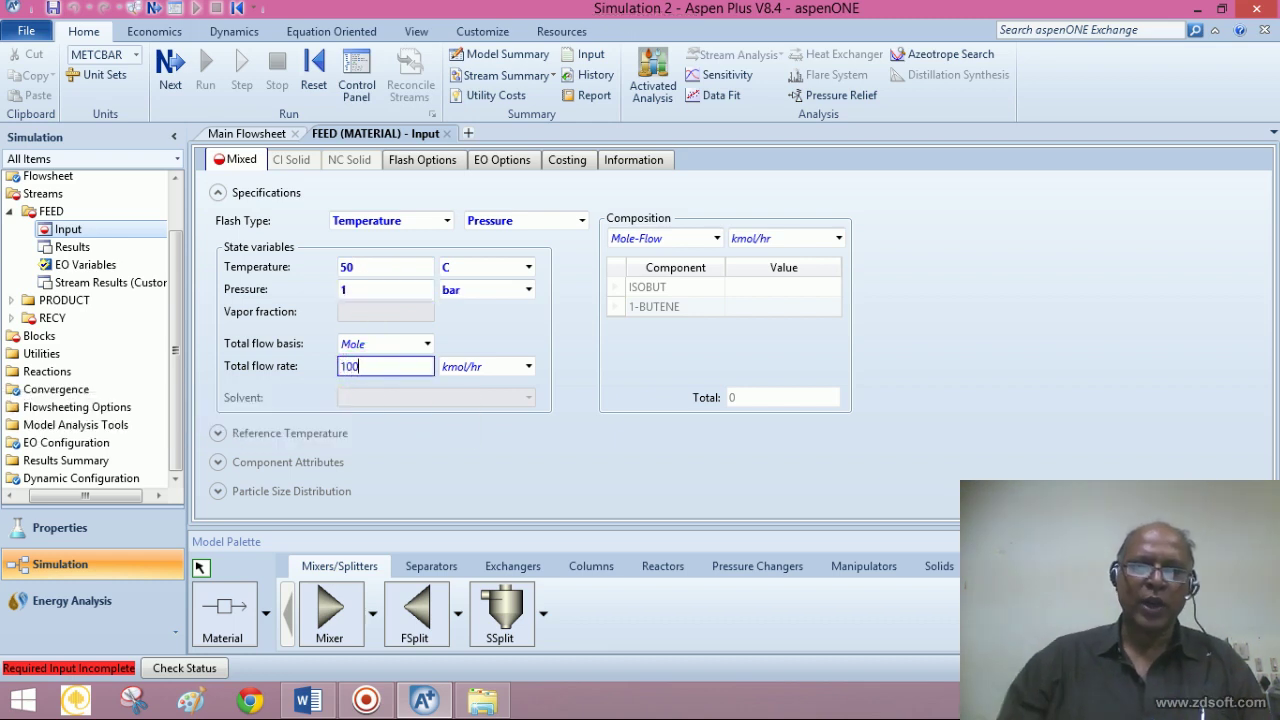
left_click(480, 399)
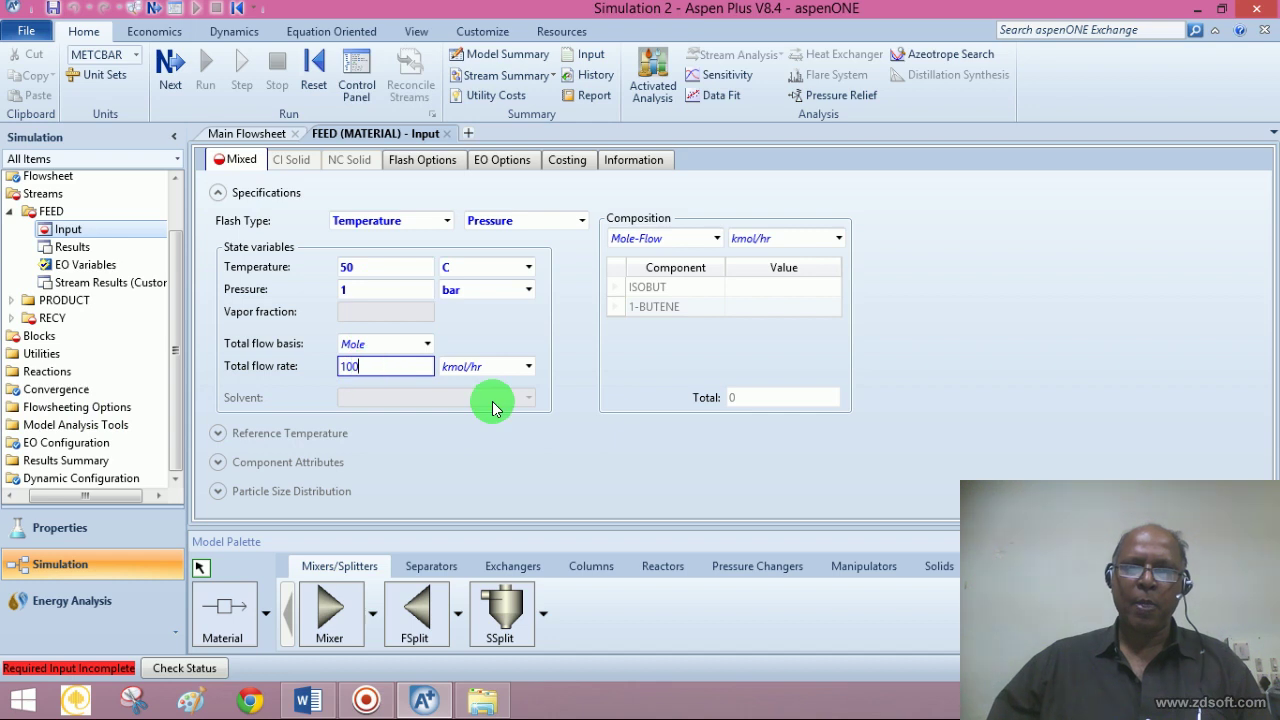
Set the FEED composition basis to Mole-Frac and give ISOBUT a value of 1
left_click(717, 240)
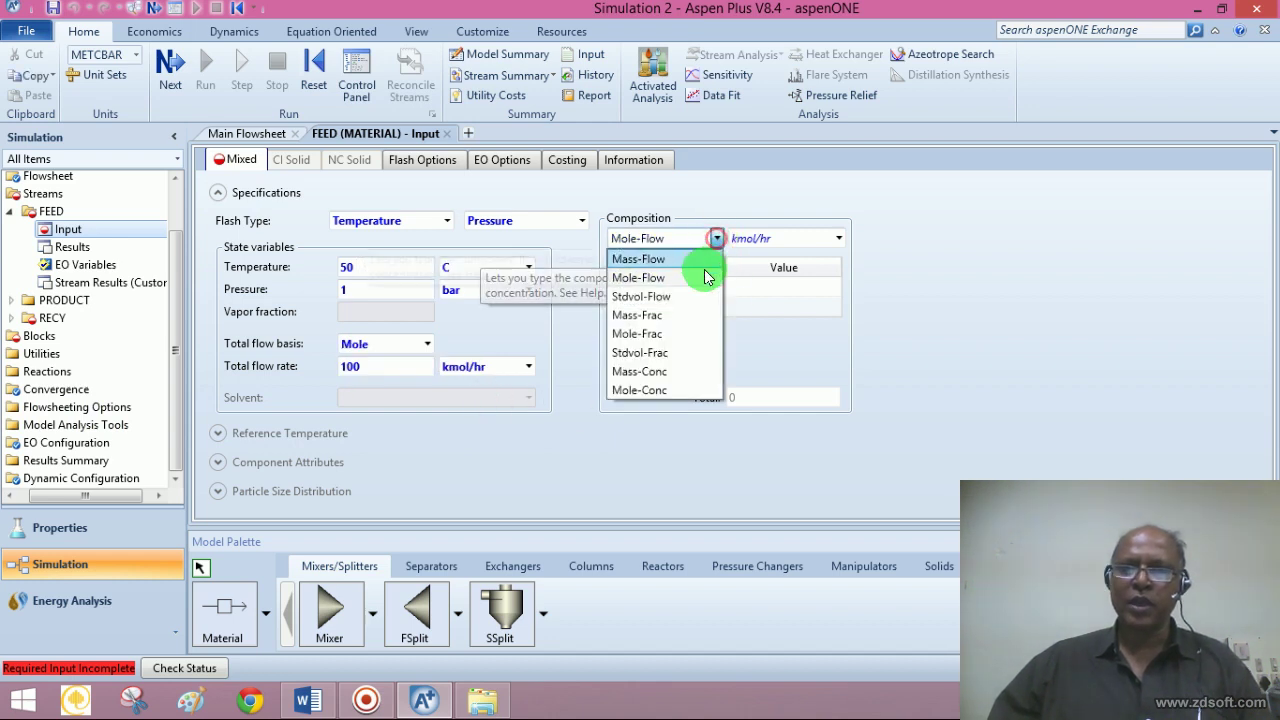
left_click(660, 334)
left_click(758, 287)
type("1")
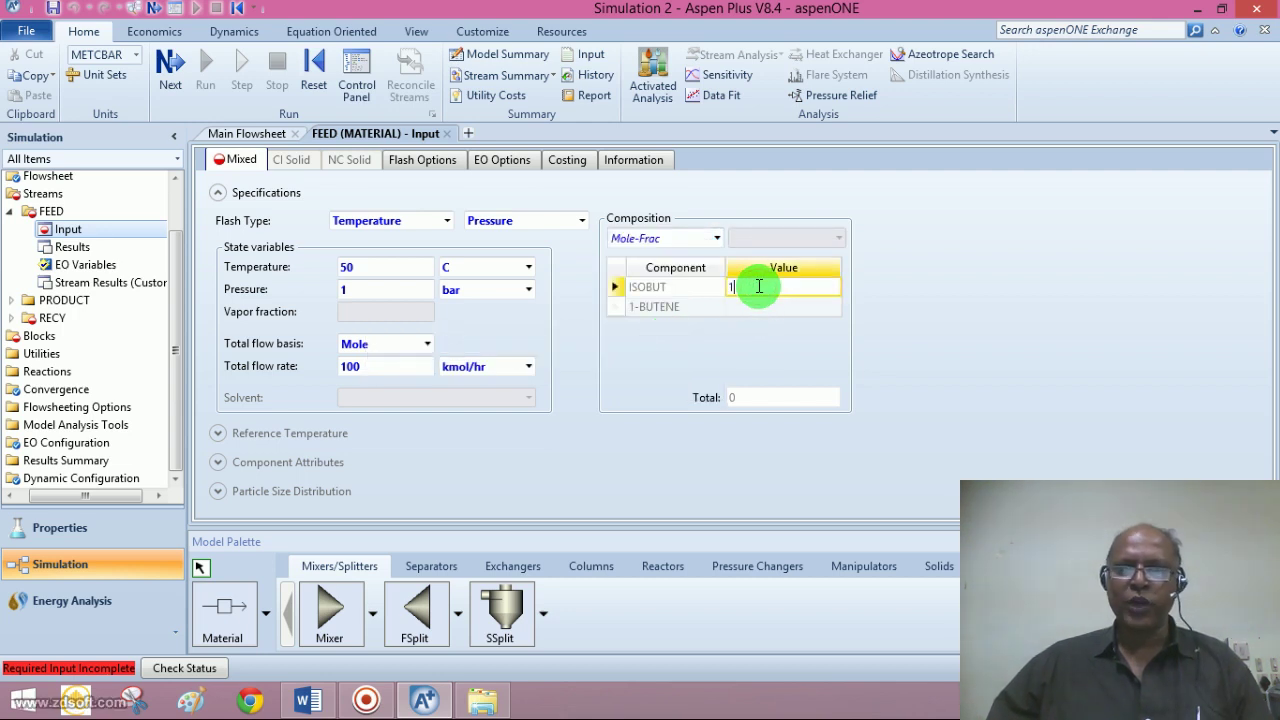
left_click(680, 358)
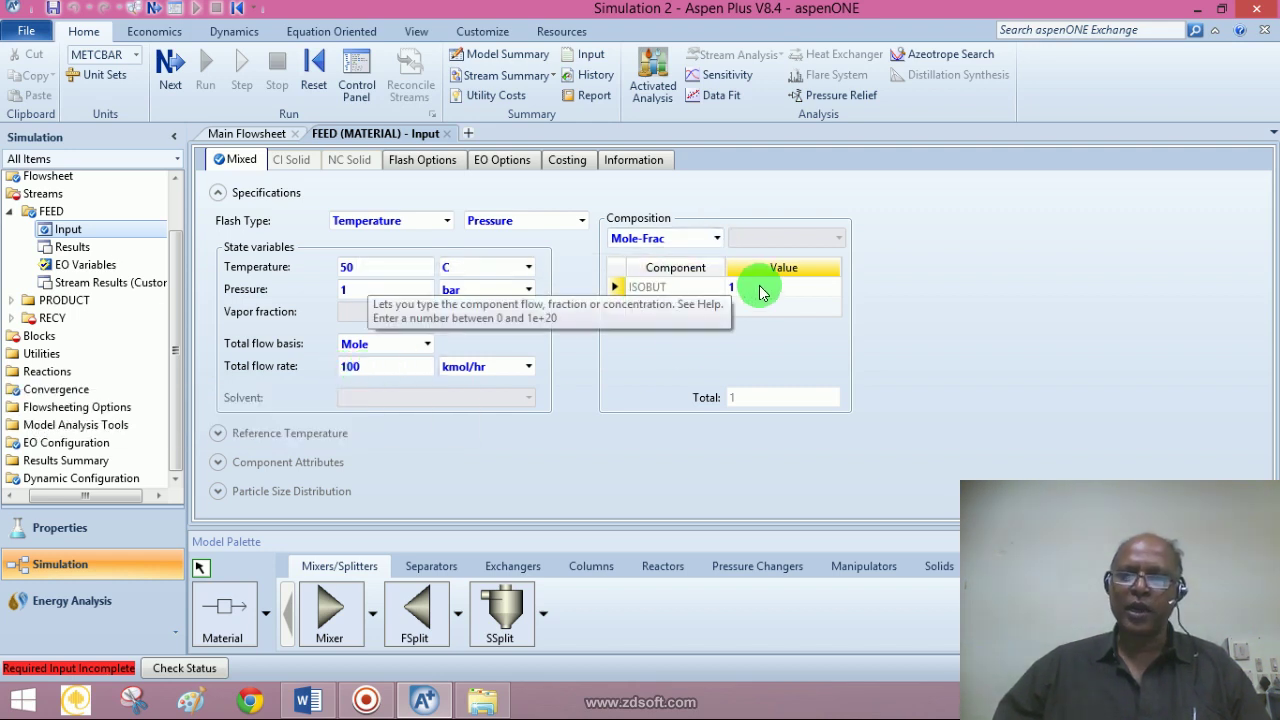
left_click(615, 372)
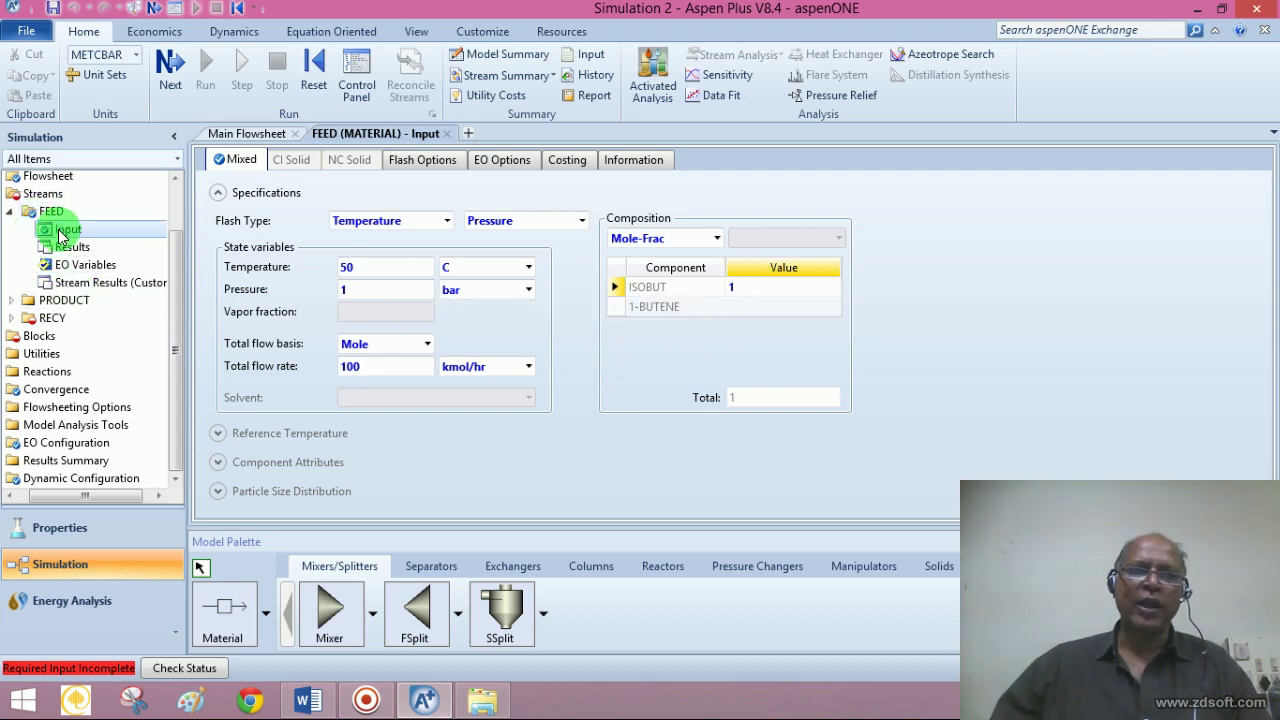
Open the input form for the RECY stream and set its temperature to 50 C and pressure to 1 bar
left_click(166, 64)
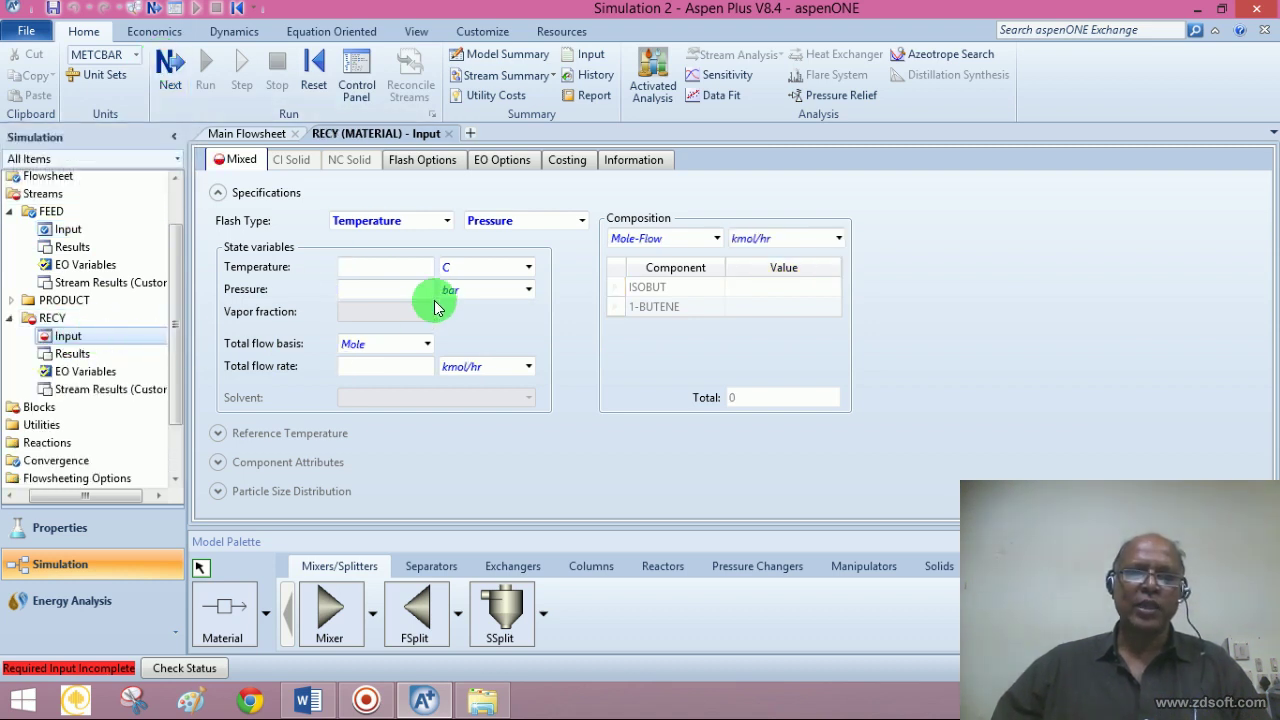
left_click(394, 268)
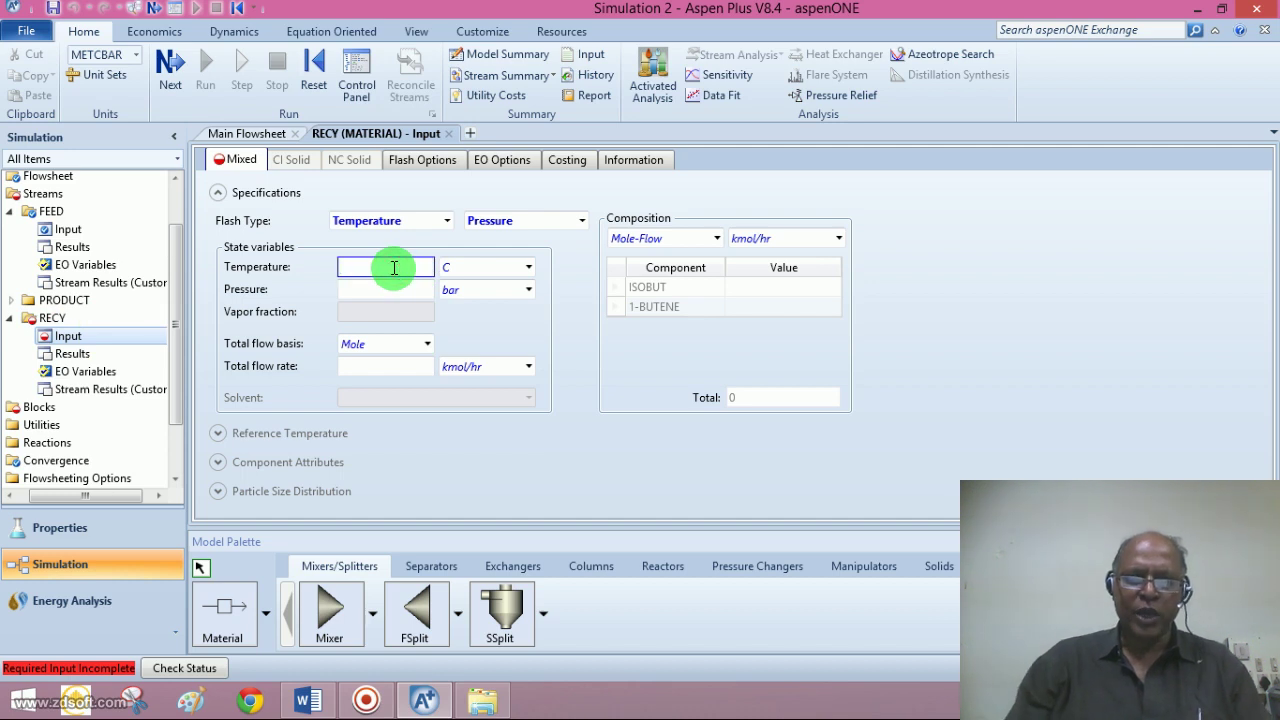
type("50")
left_click(372, 298)
type("1")
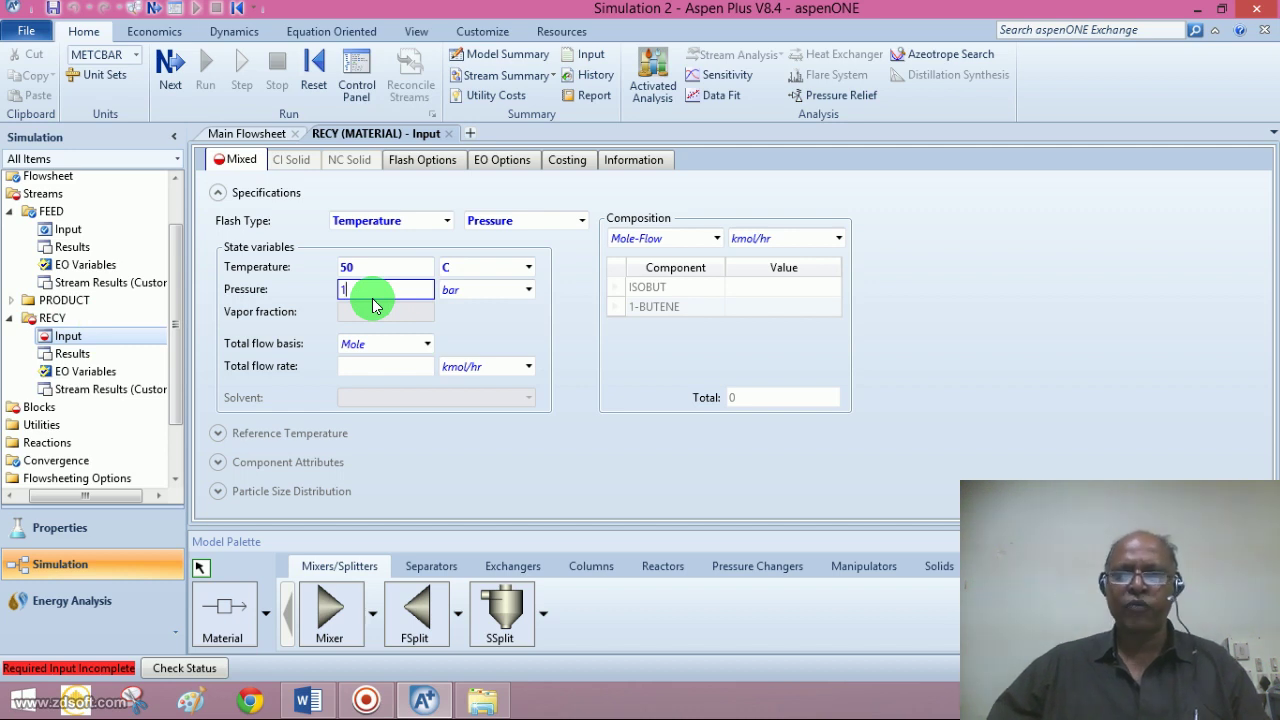
Set the RECY composition basis to Mole-Frac with values of 0.8 for ISOBUT and 0.2 for 1-BUTENE
left_click(717, 238)
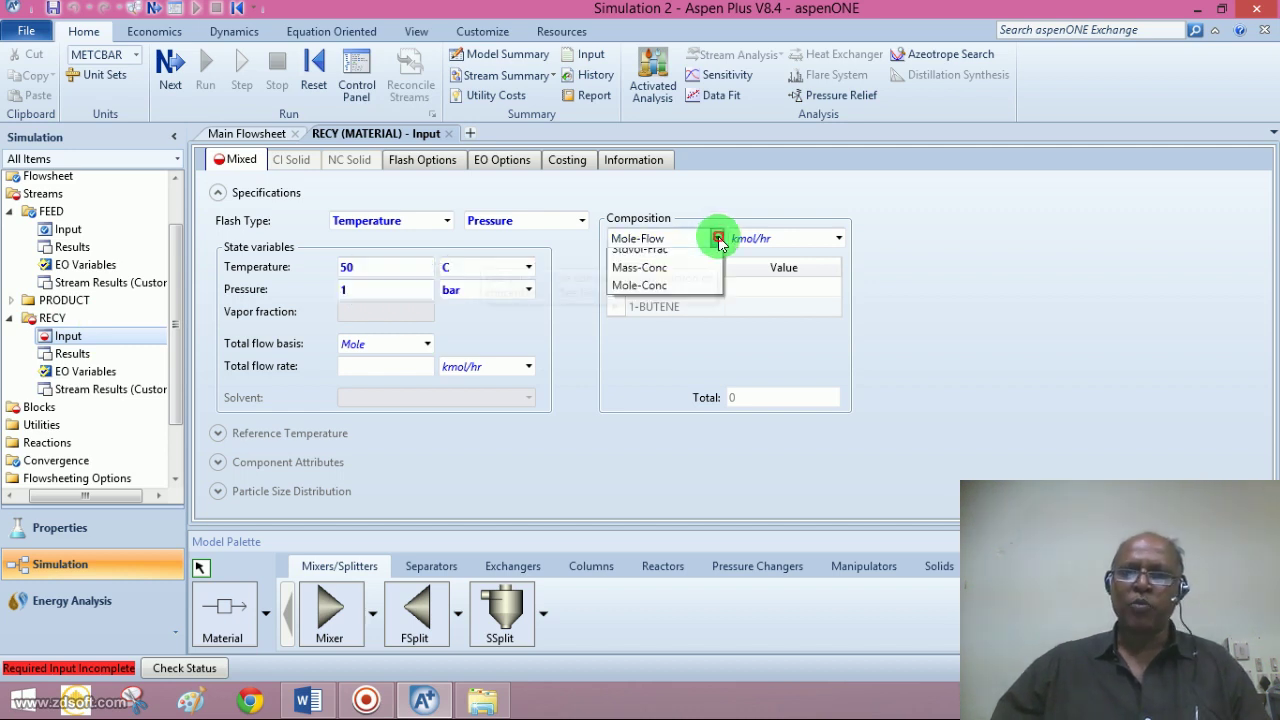
left_click(654, 332)
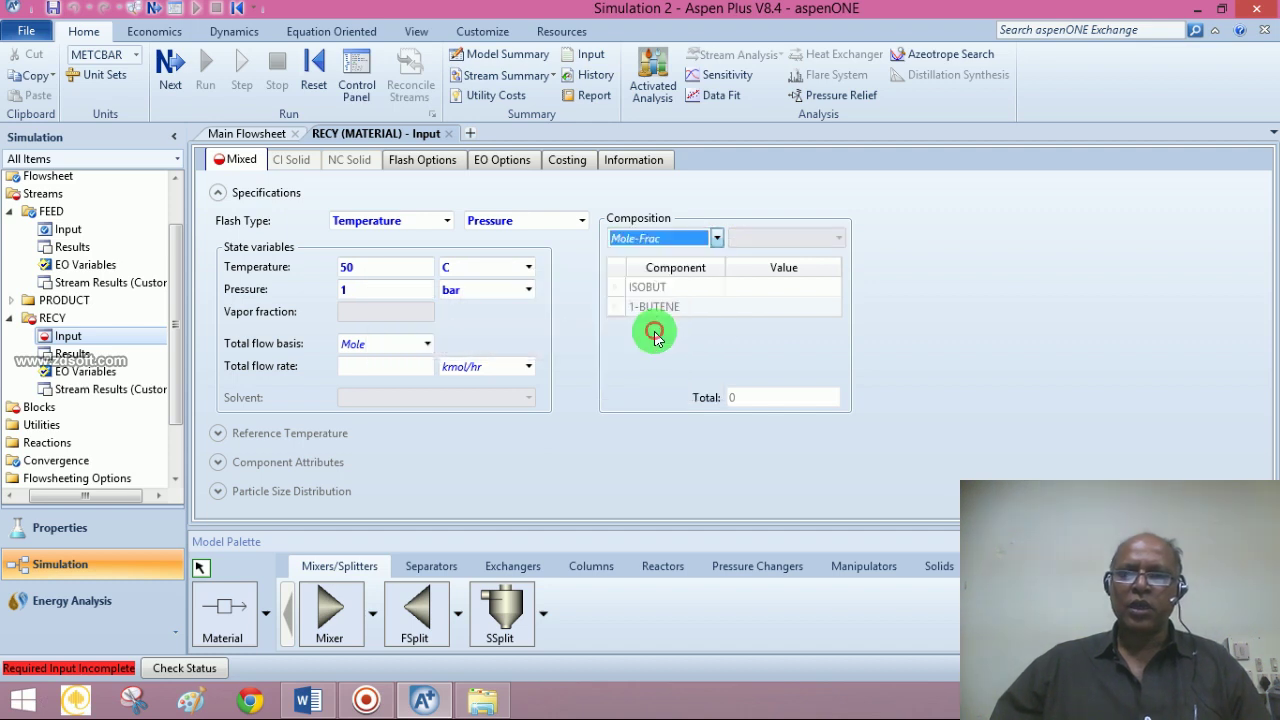
left_click(744, 288)
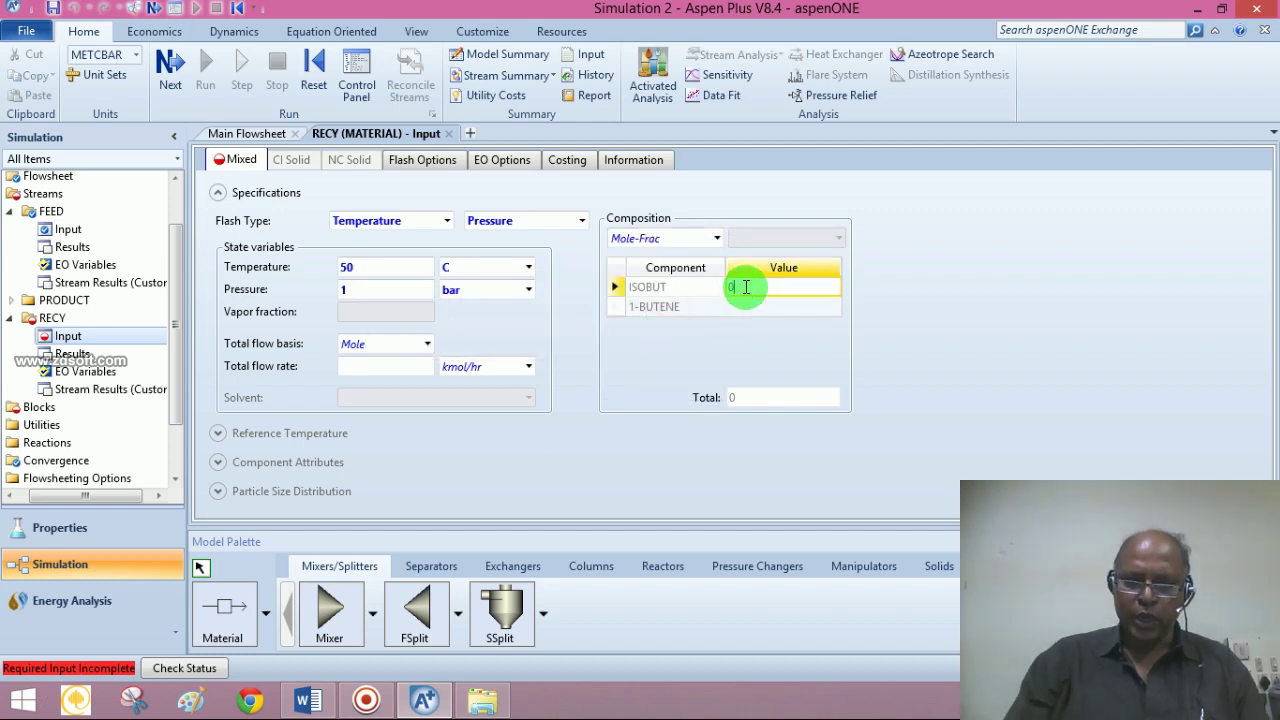
type("0.8")
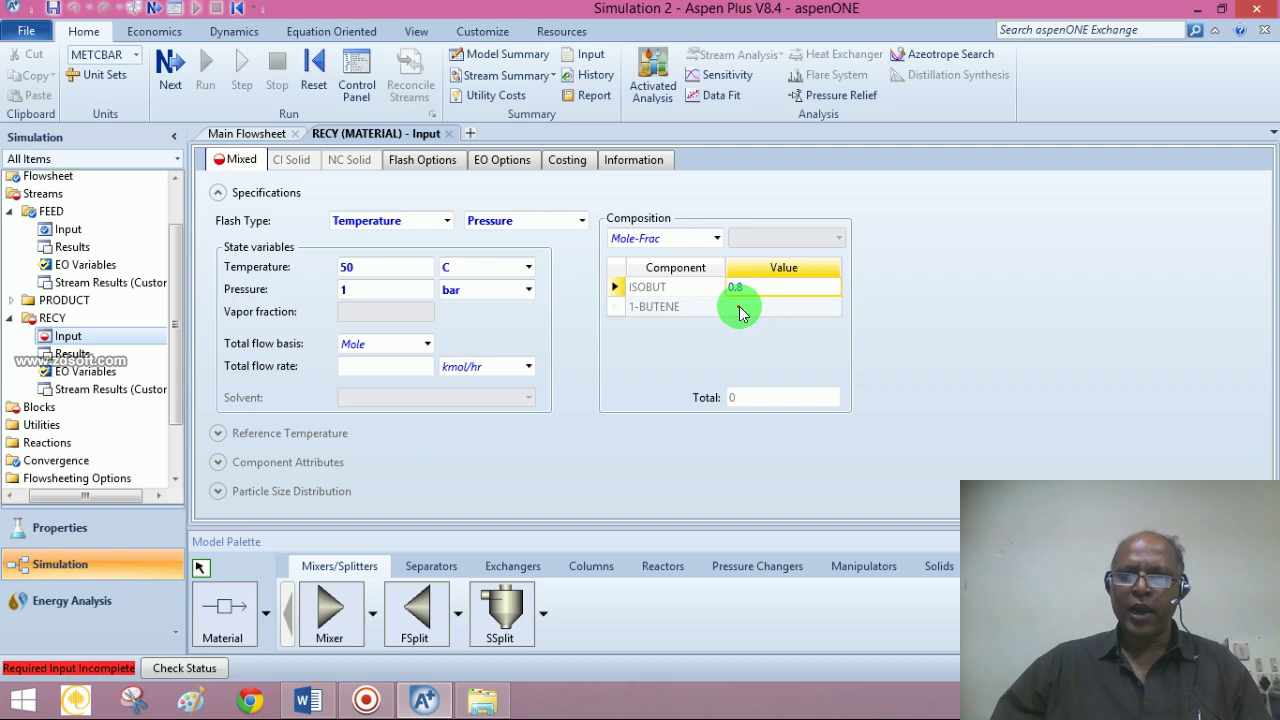
left_click(740, 310)
type("0.2")
left_click(676, 352)
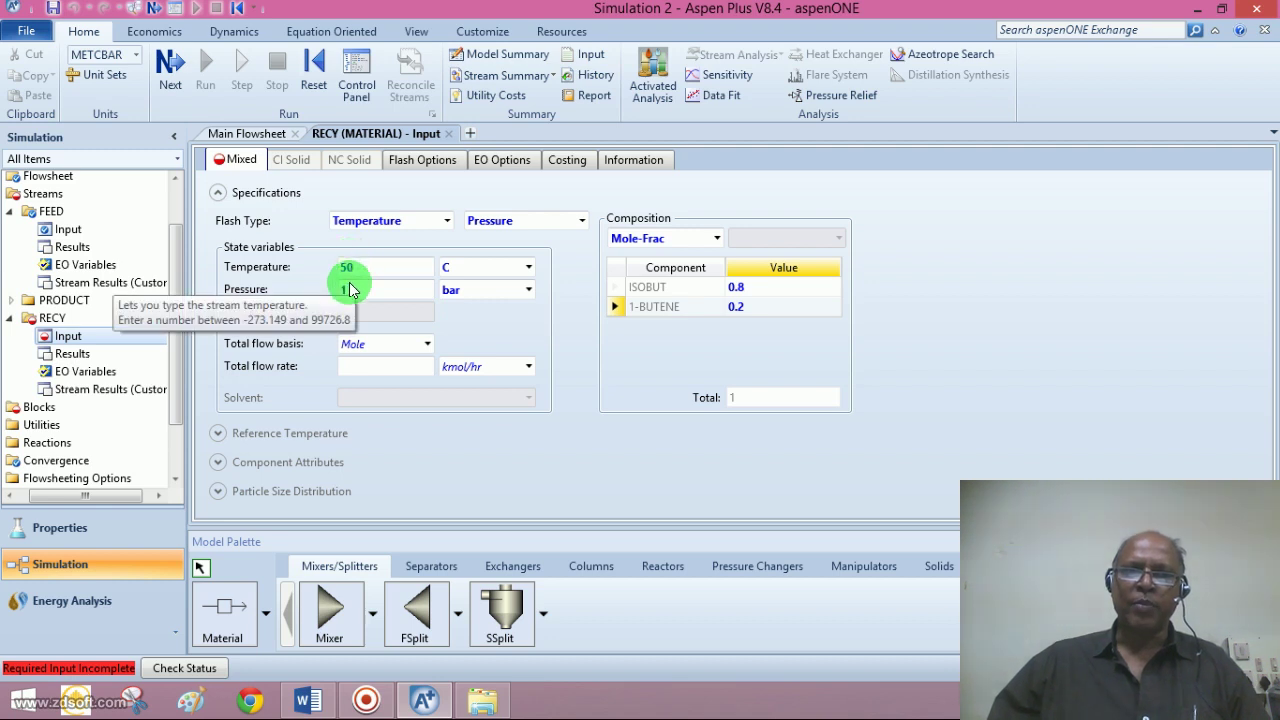
left_click(736, 287)
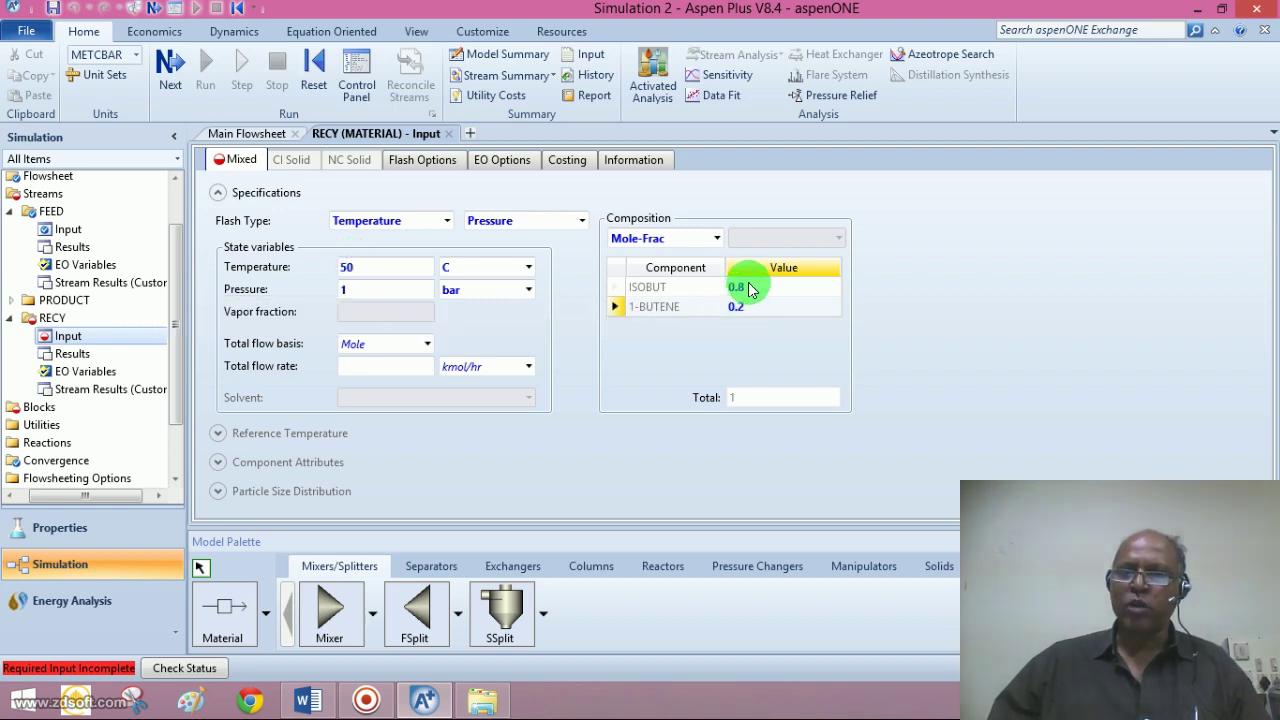
left_click(755, 312)
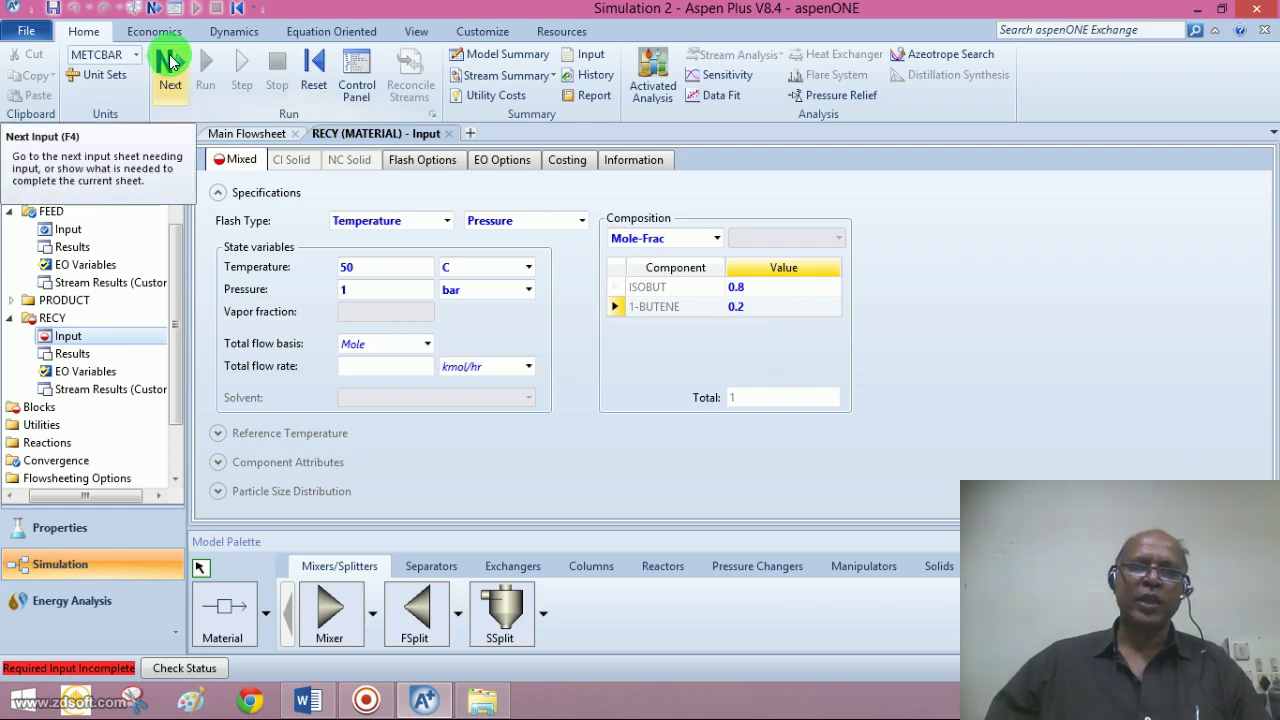
Check what RECY input is missing, consult mixer exercise d in Word, and set RECY's total mole flow rate to 100 kmol/hr
left_click(170, 62)
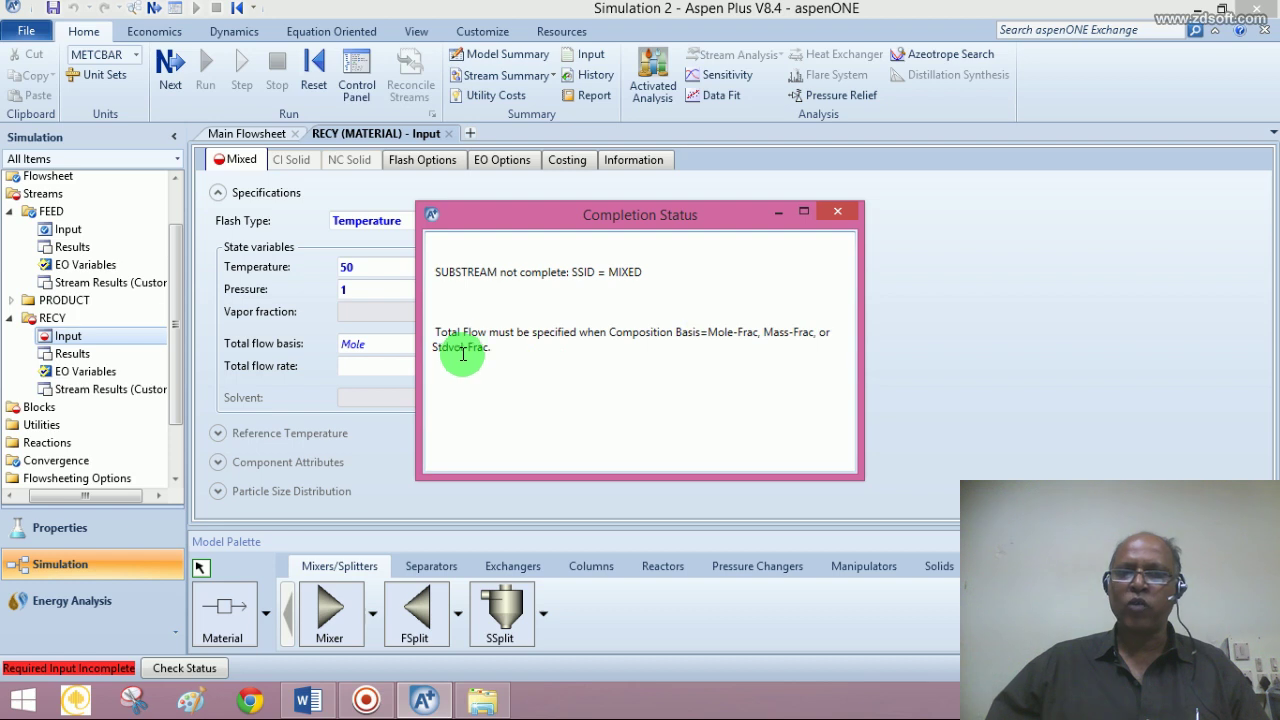
left_click(835, 215)
left_click(377, 362)
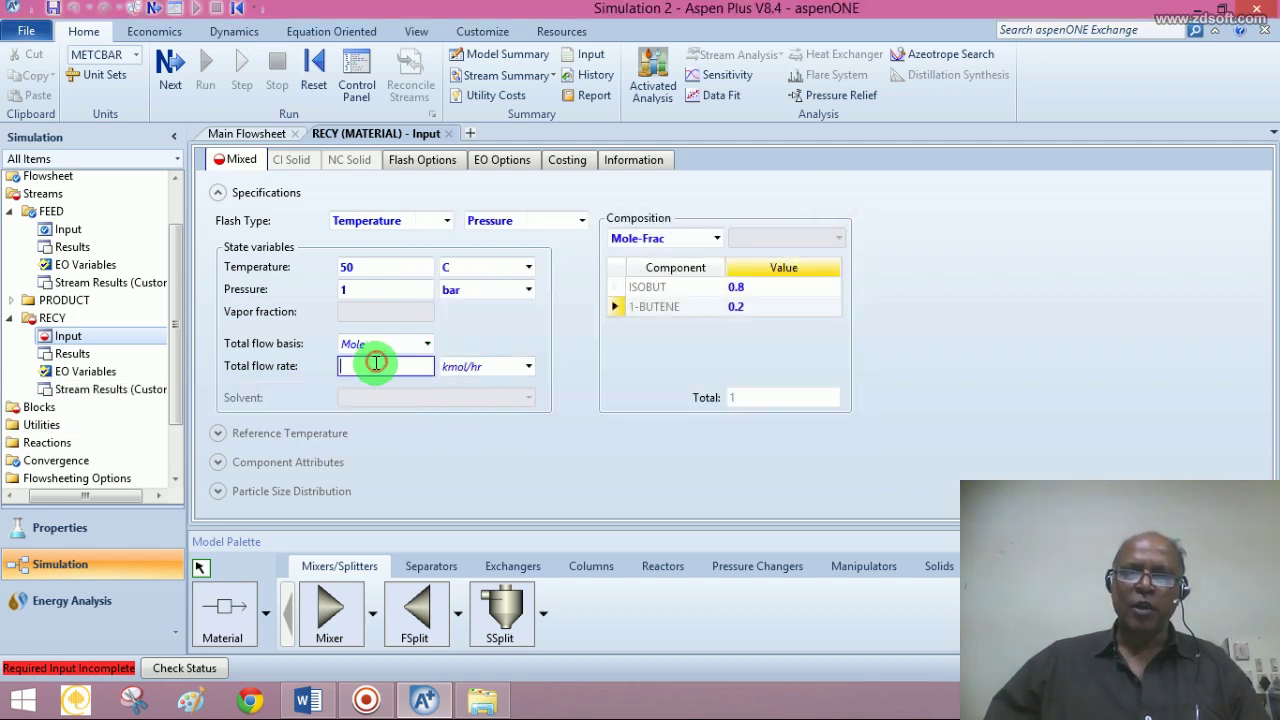
left_click(308, 697)
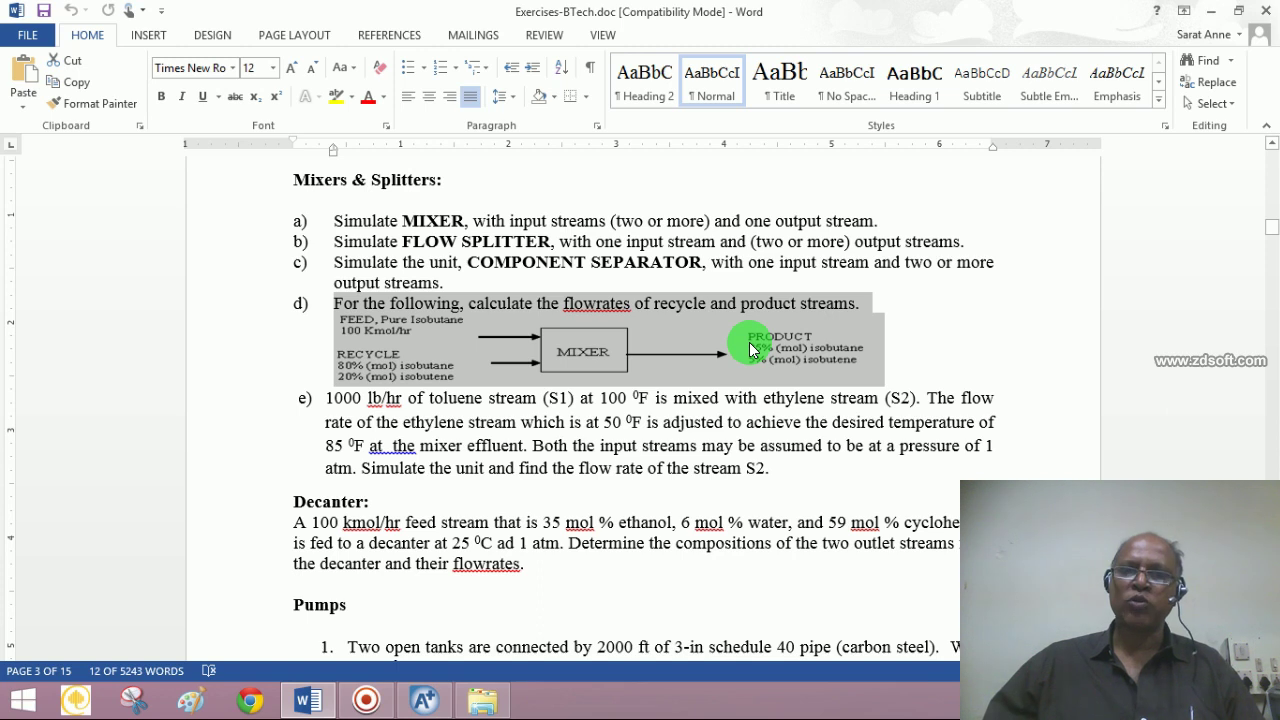
left_click(425, 700)
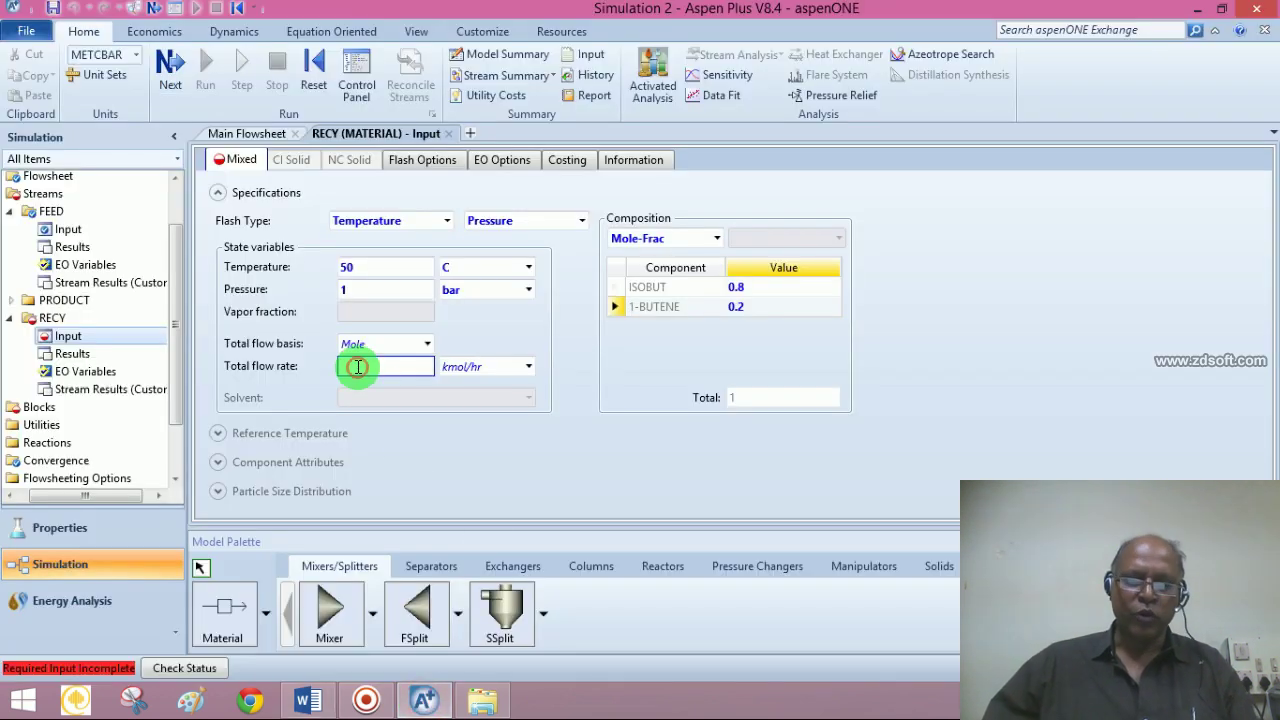
type("100")
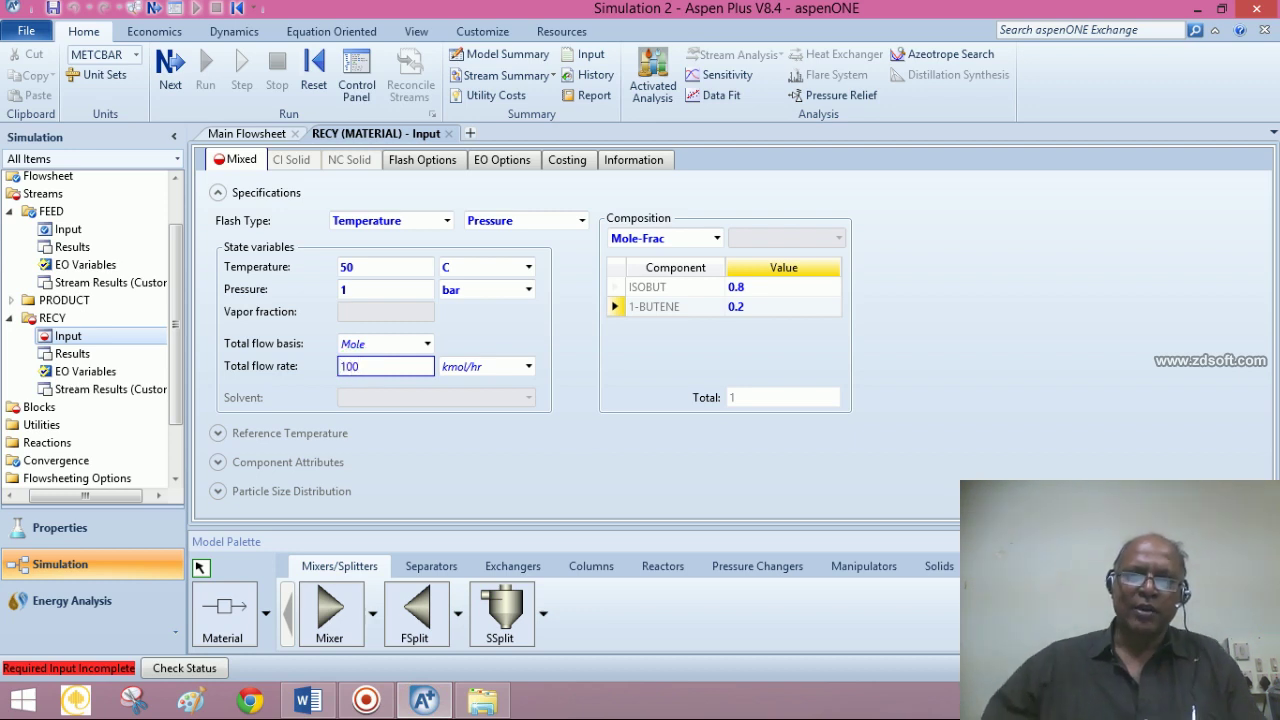
left_click(447, 447)
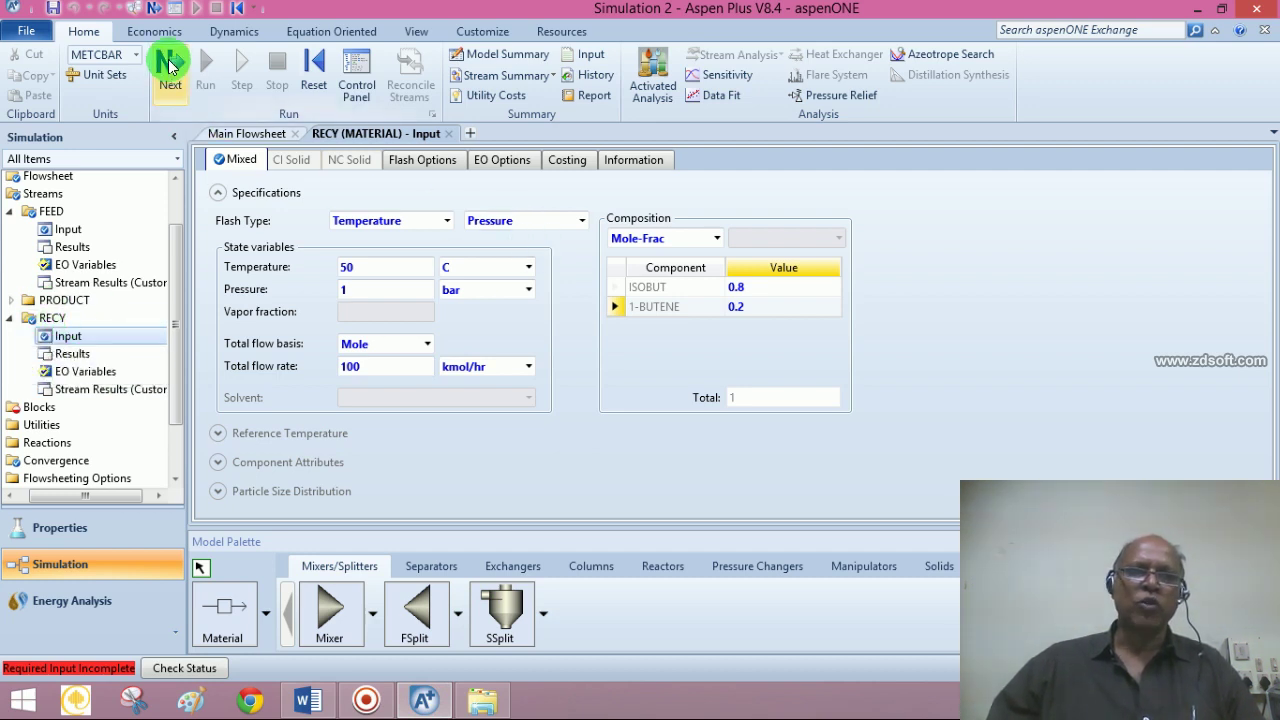
Run the simulation with the completed inputs and open the stream results summary
left_click(170, 64)
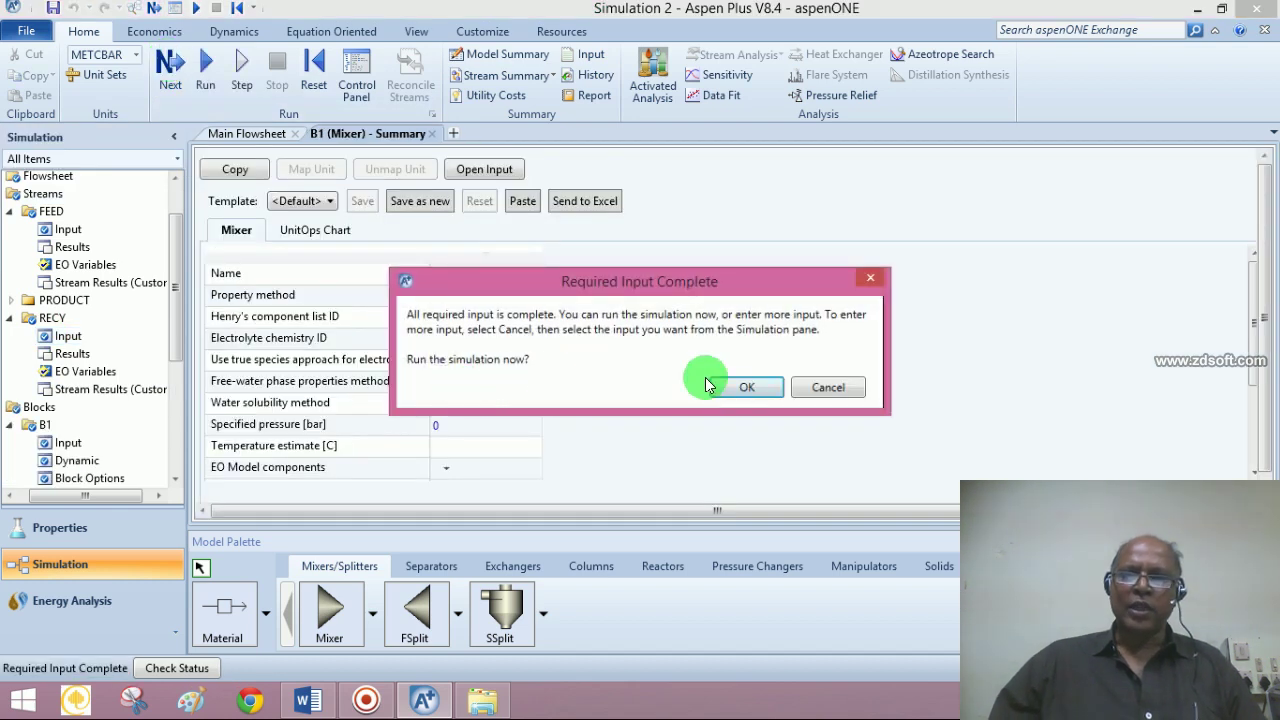
left_click(755, 390)
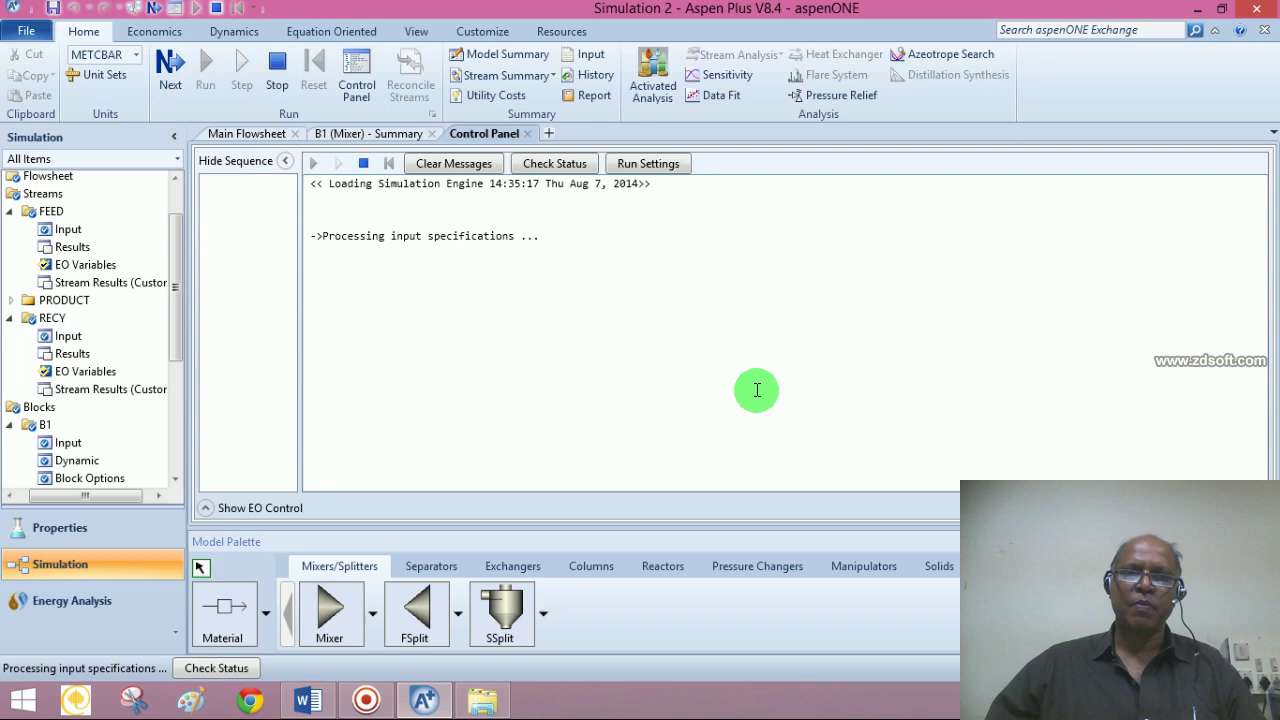
left_click(703, 376)
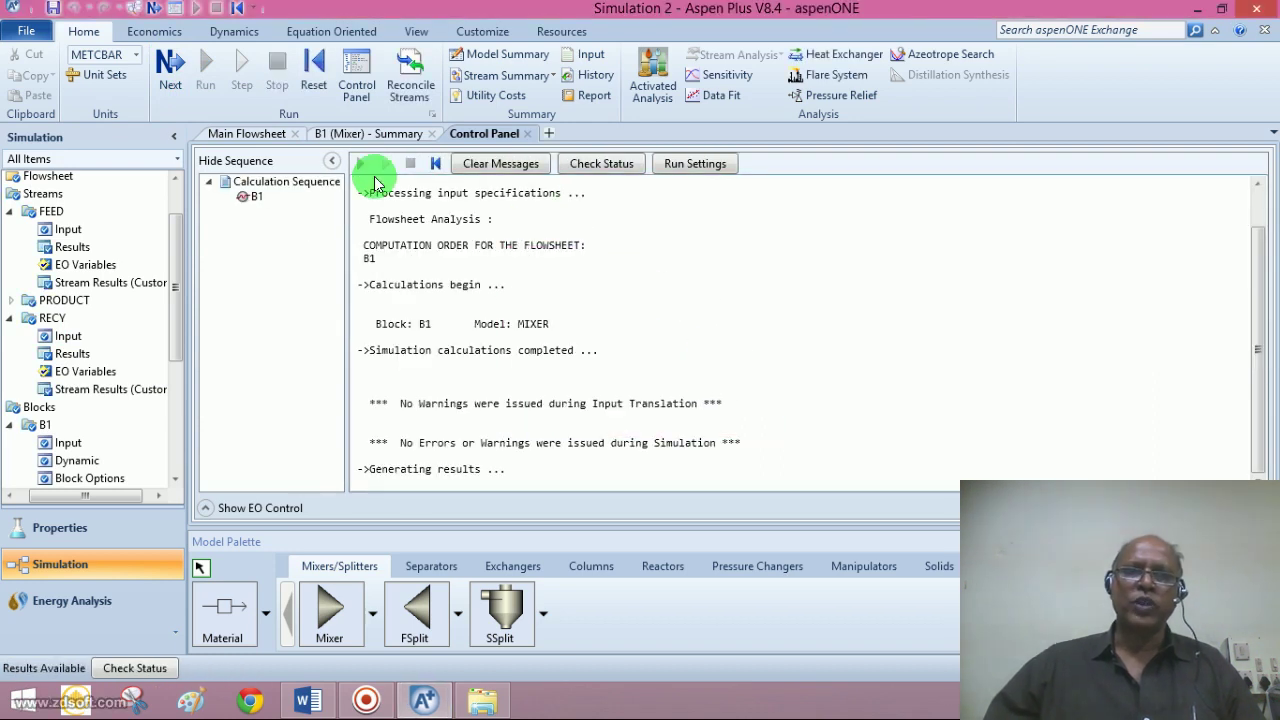
left_click(521, 85)
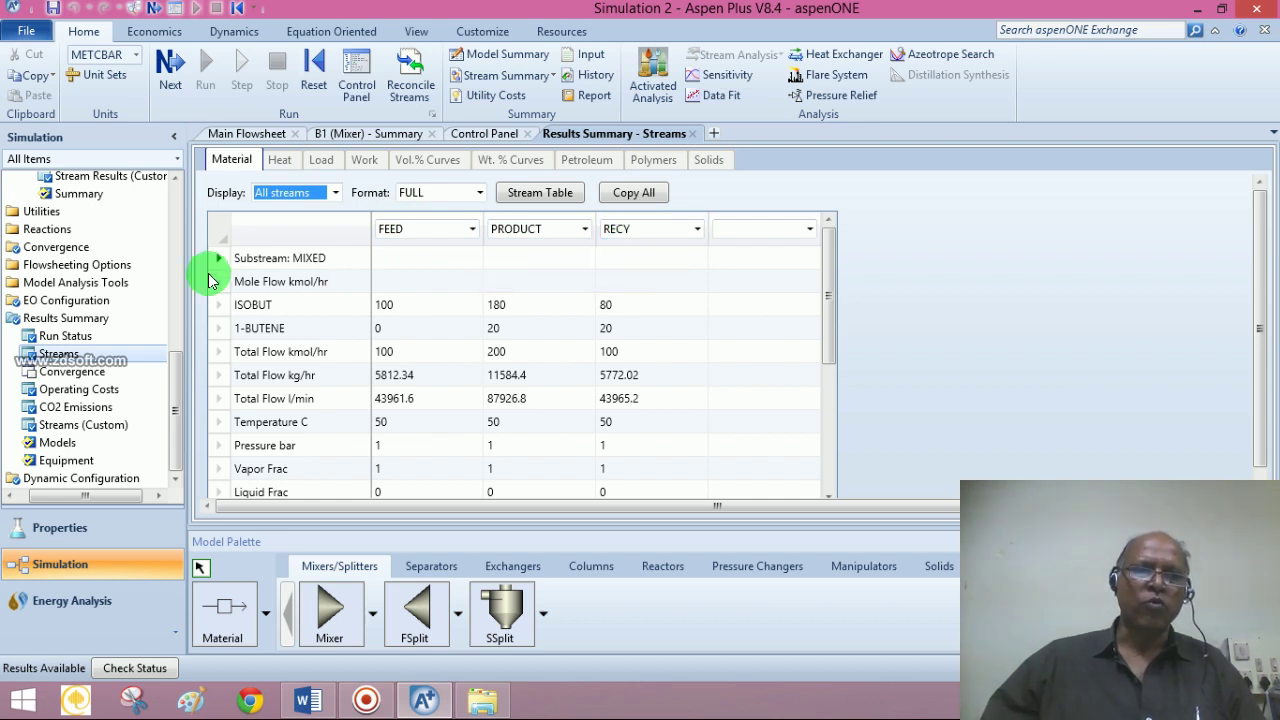
Include the mole fraction basis in the stream report through the report options in Setup
left_click_drag(172, 372, 179, 197)
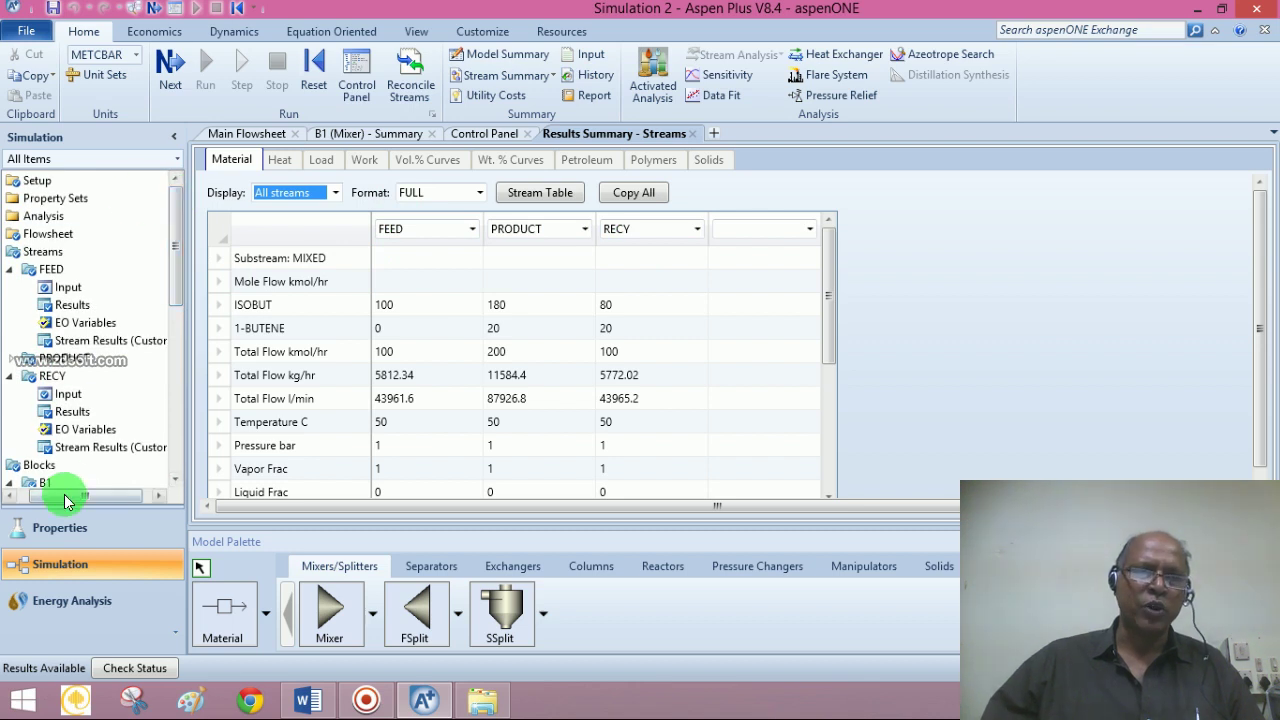
left_click(10, 495)
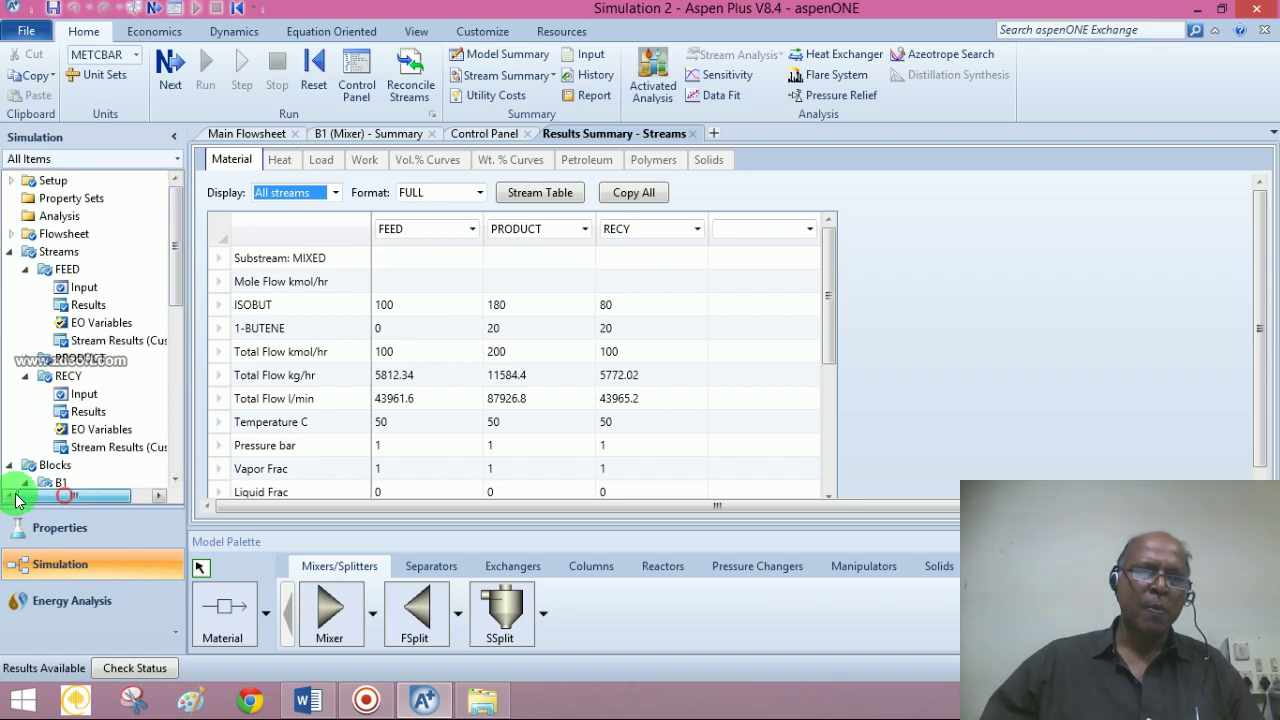
left_click(10, 181)
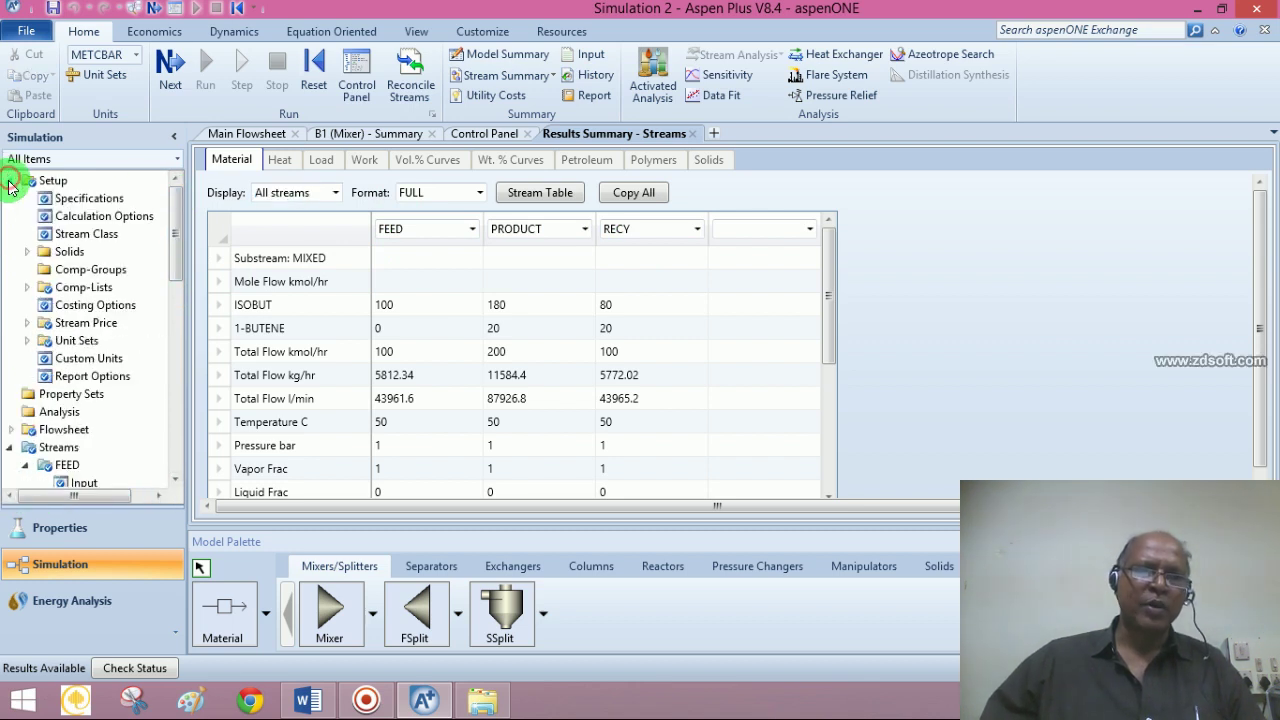
left_click(79, 376)
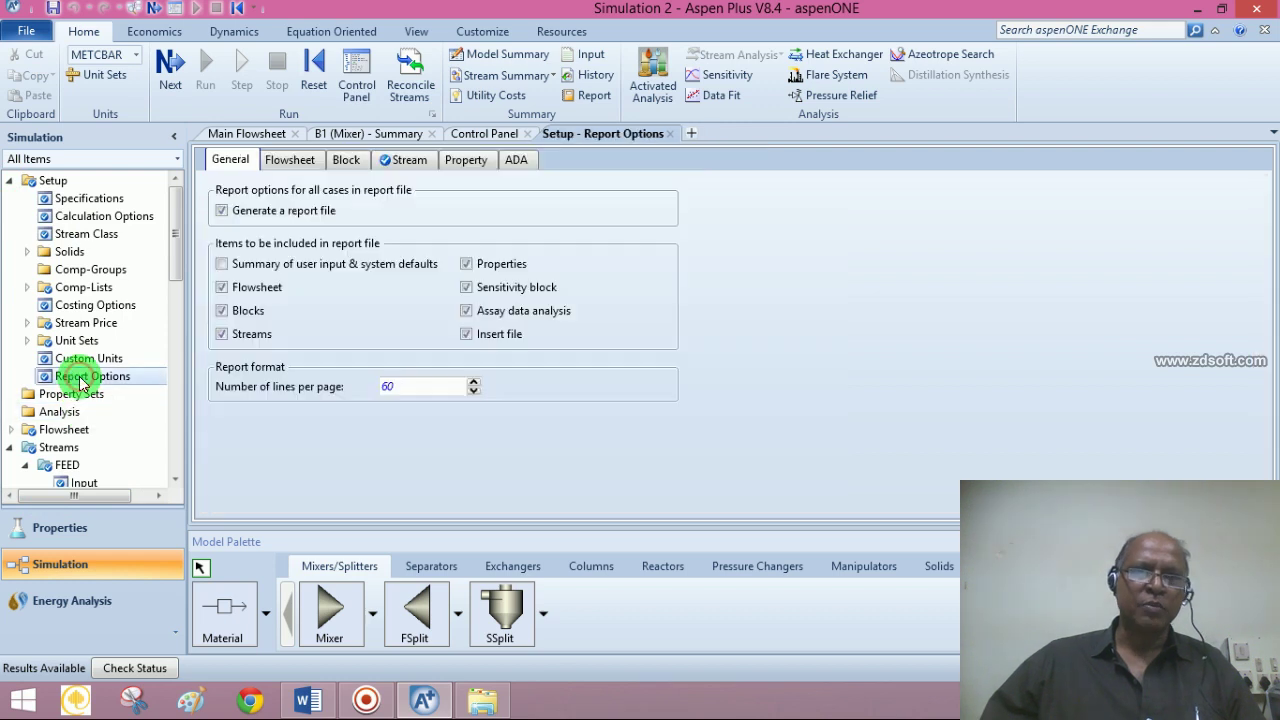
left_click(409, 162)
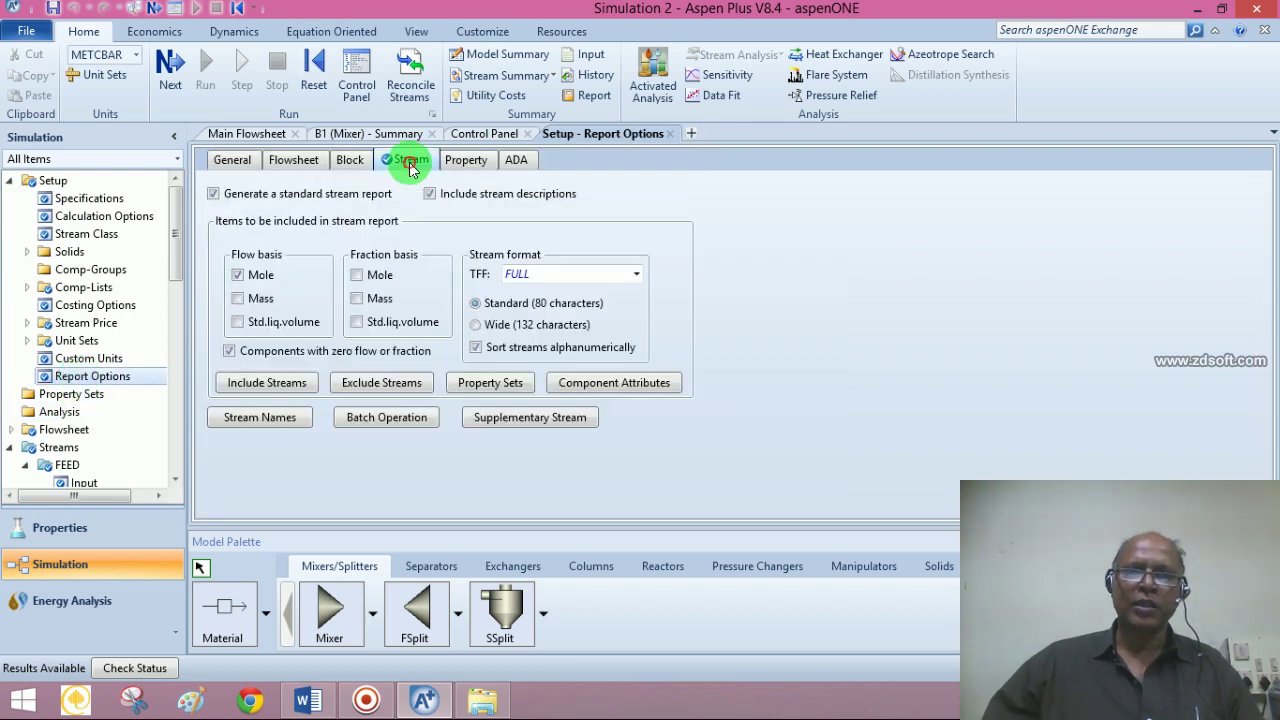
left_click(356, 277)
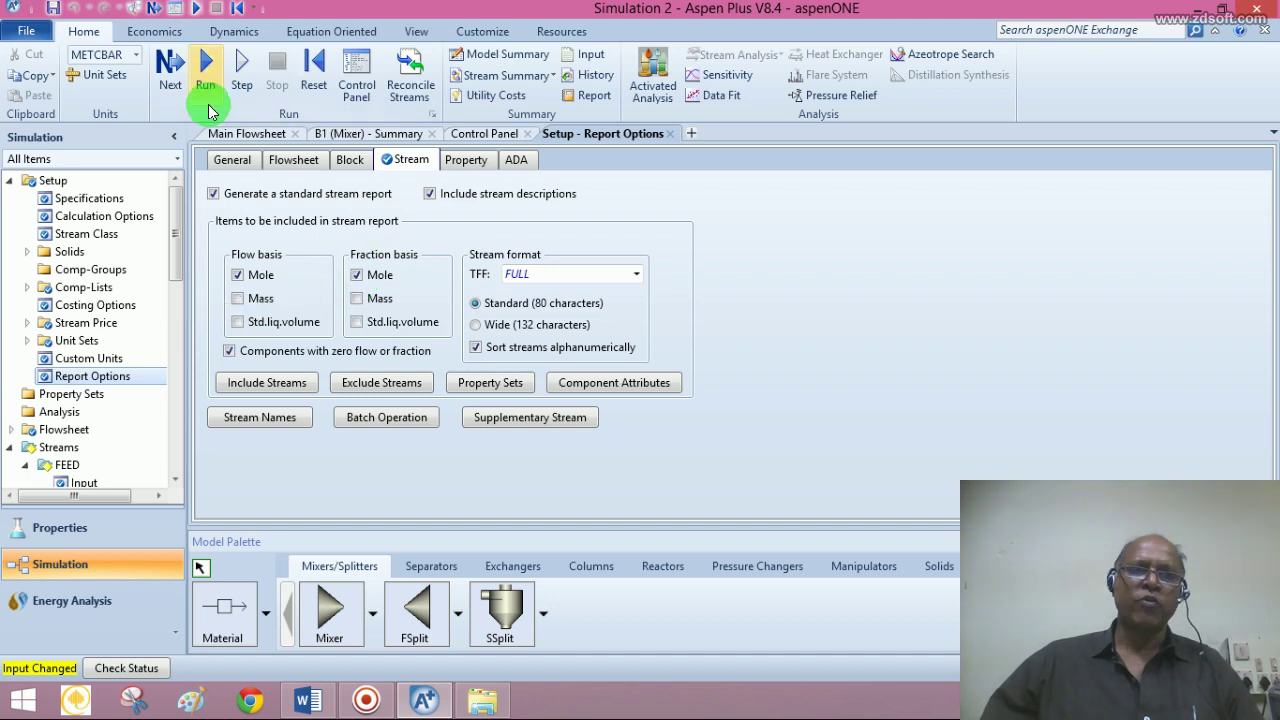
Rerun the simulation with the changed report options, dismiss the economic analysis offer and reopen the stream results
left_click(171, 66)
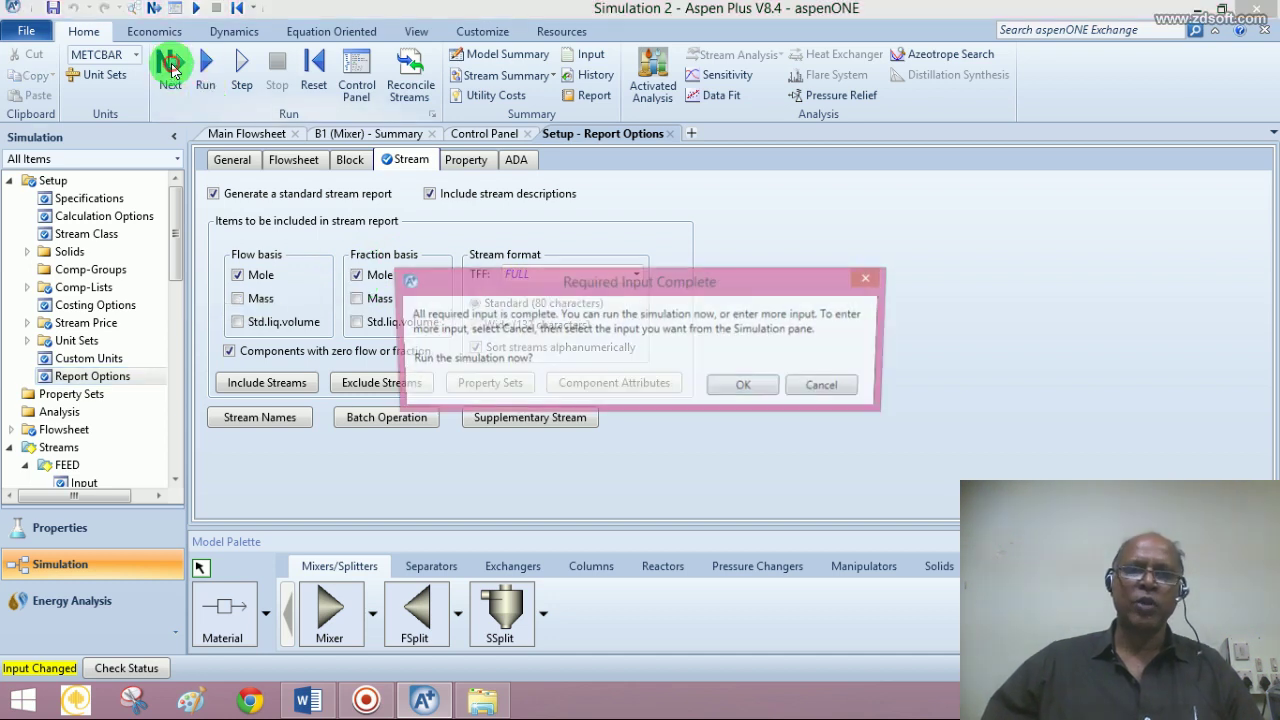
left_click(745, 387)
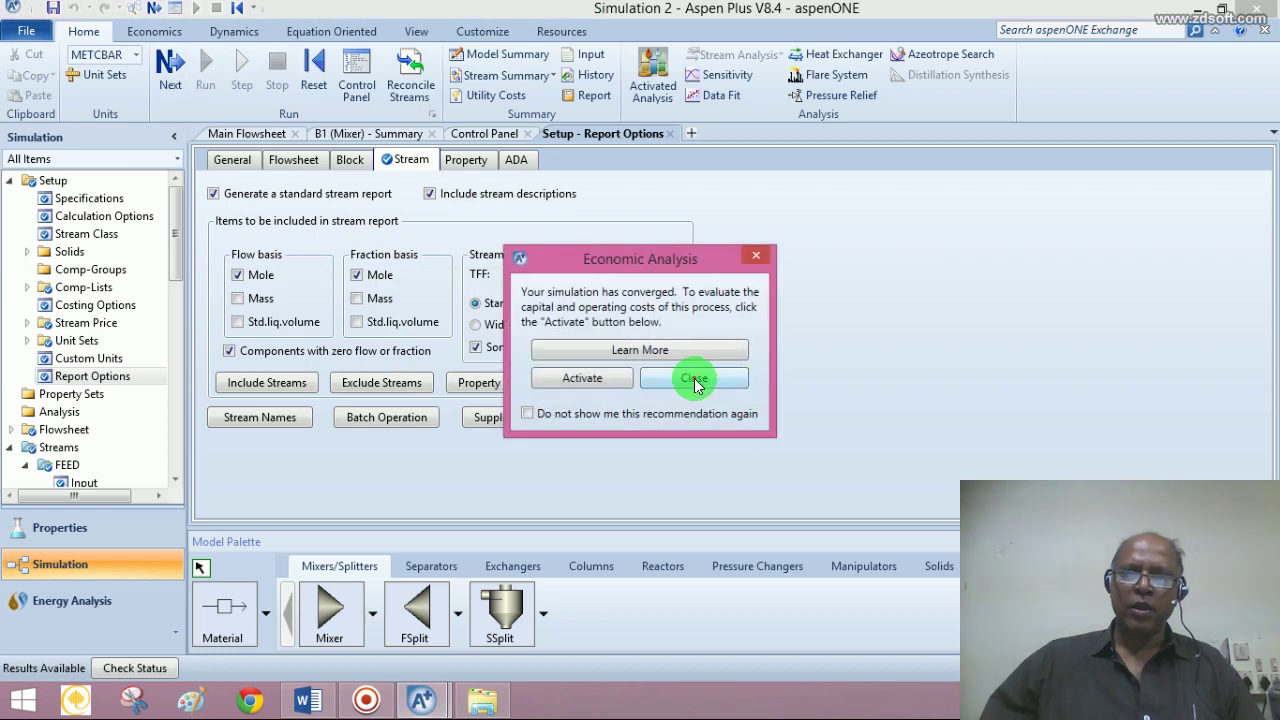
left_click(691, 379)
left_click(505, 77)
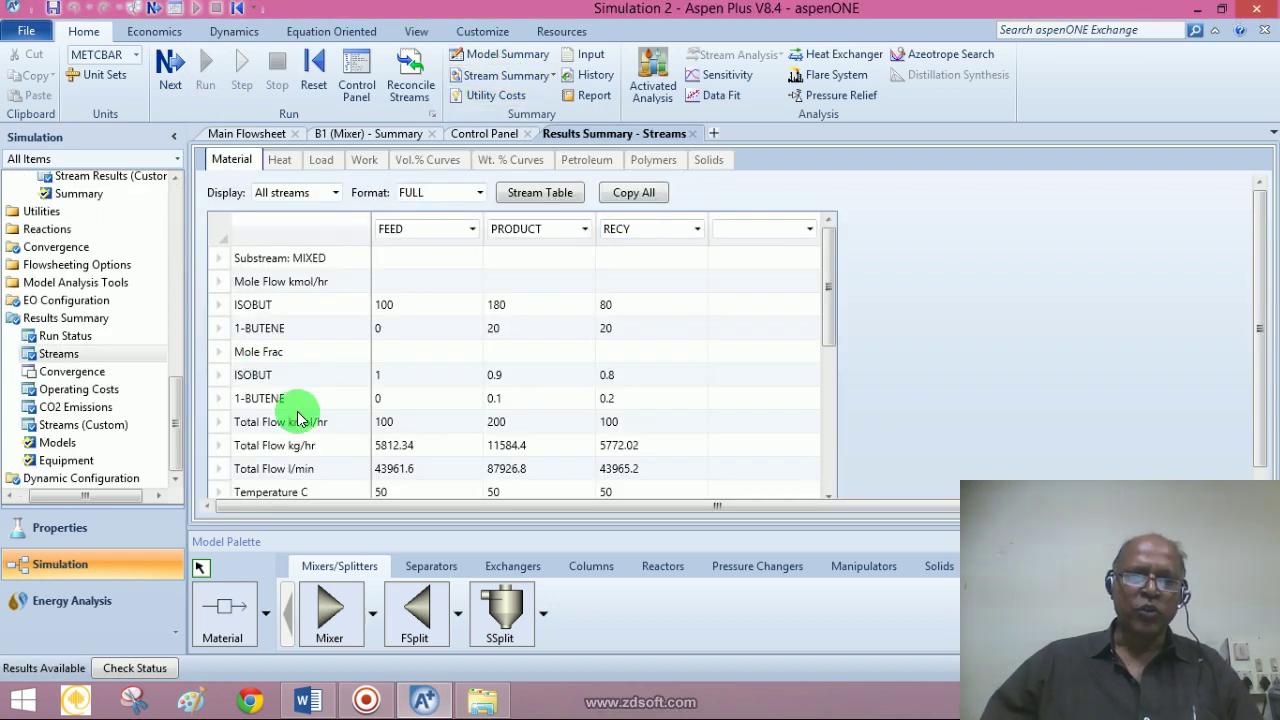
Compare the PRODUCT stream's mole fractions with the required product composition in the Word exercise and return to Aspen Plus
left_click(390, 240)
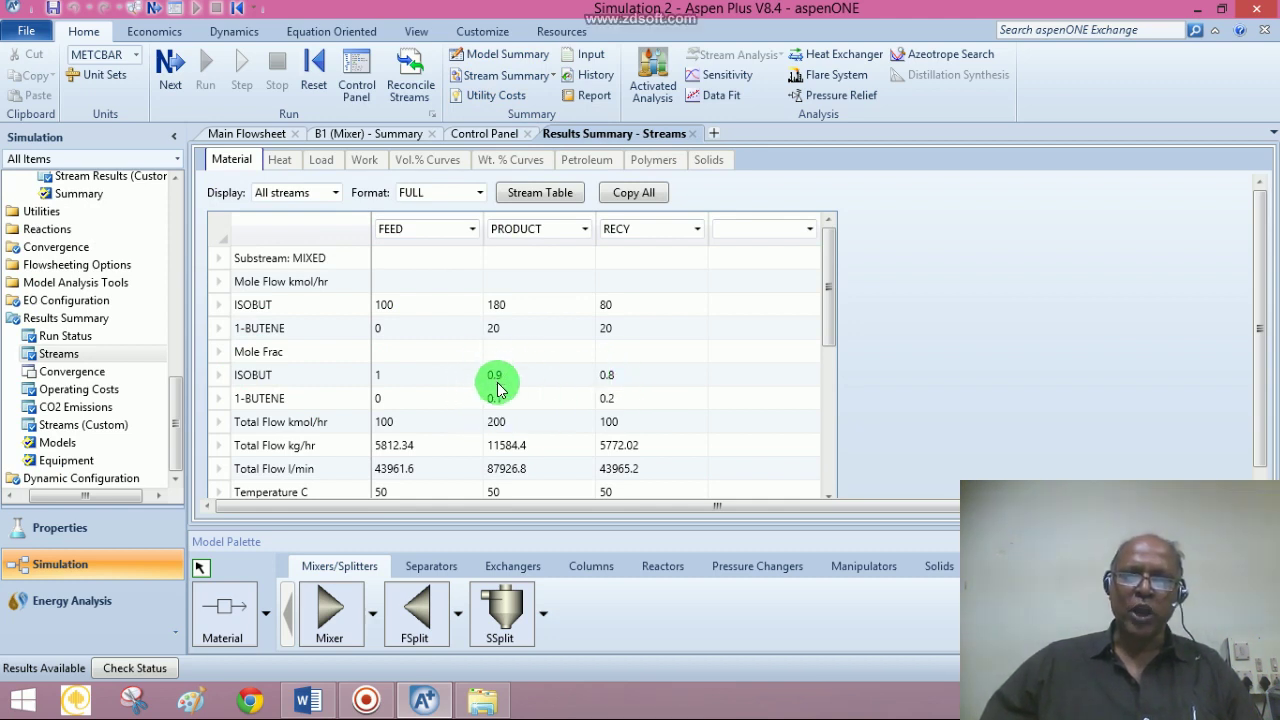
left_click(310, 703)
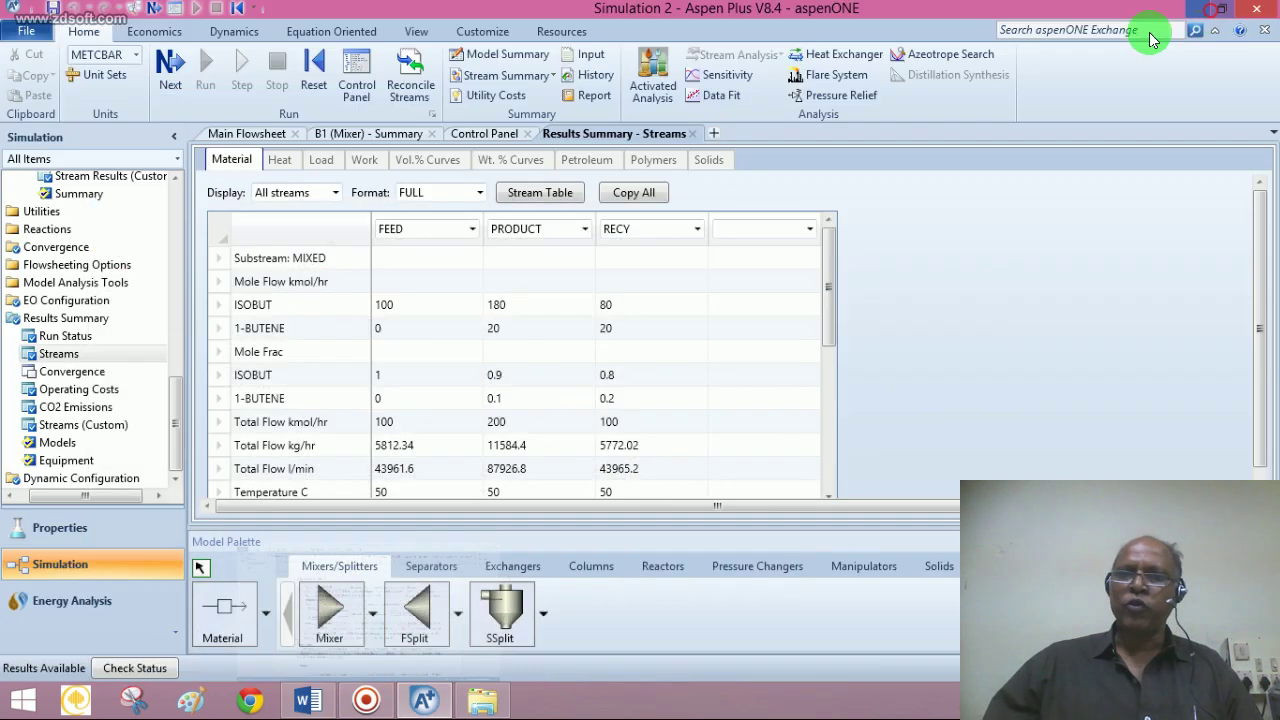
left_click(1210, 11)
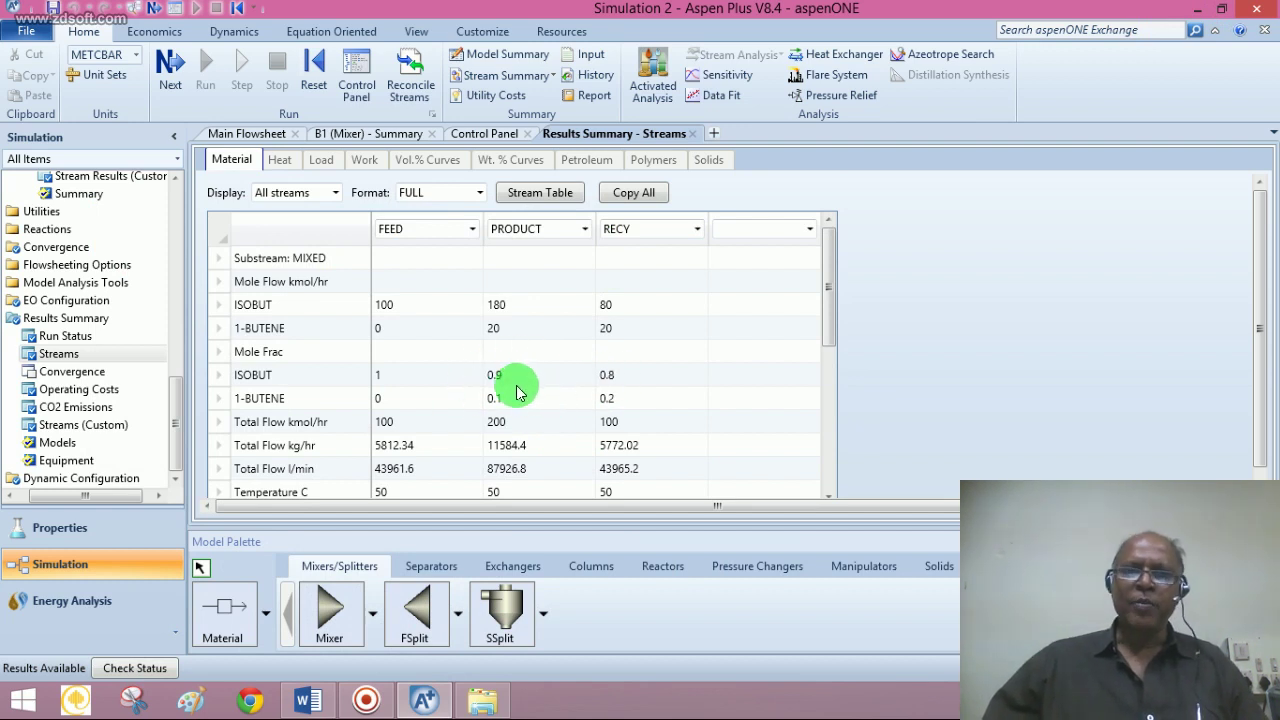
Set the RECY stream's total mole flow rate to 50 kmol/hr in its input specifications, opened from the main flowsheet
left_click(268, 137)
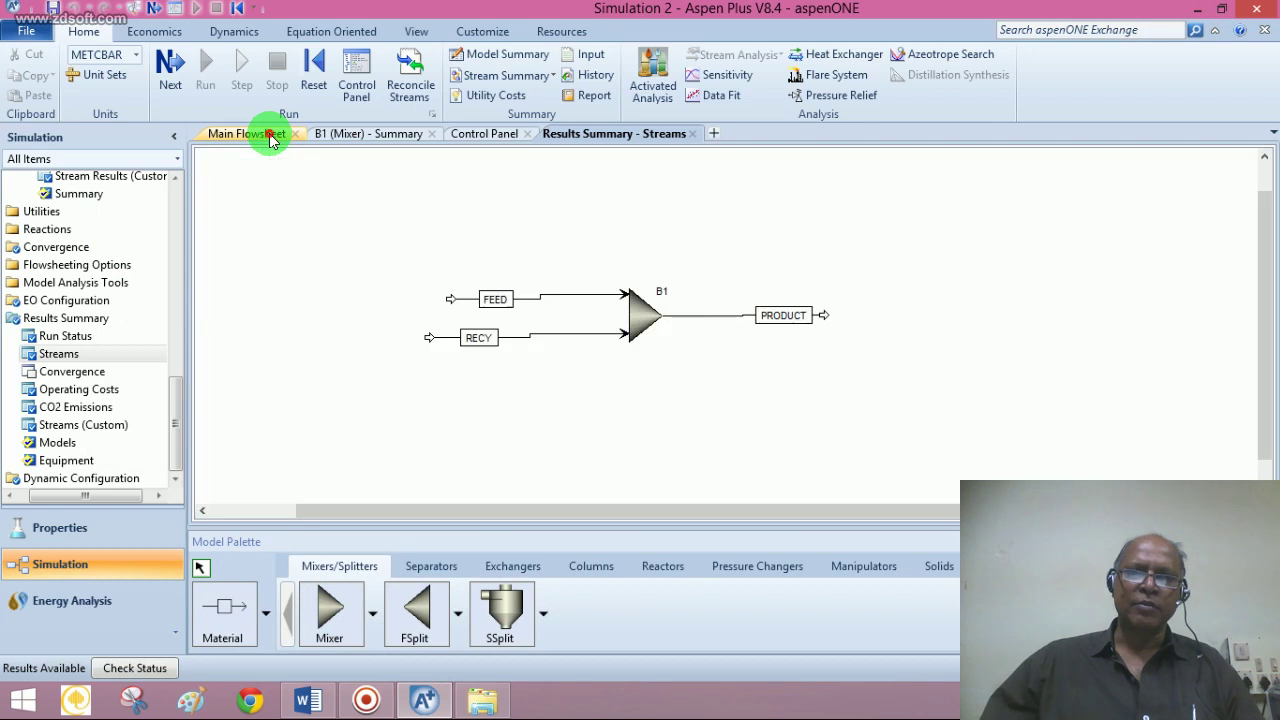
double_click(519, 340)
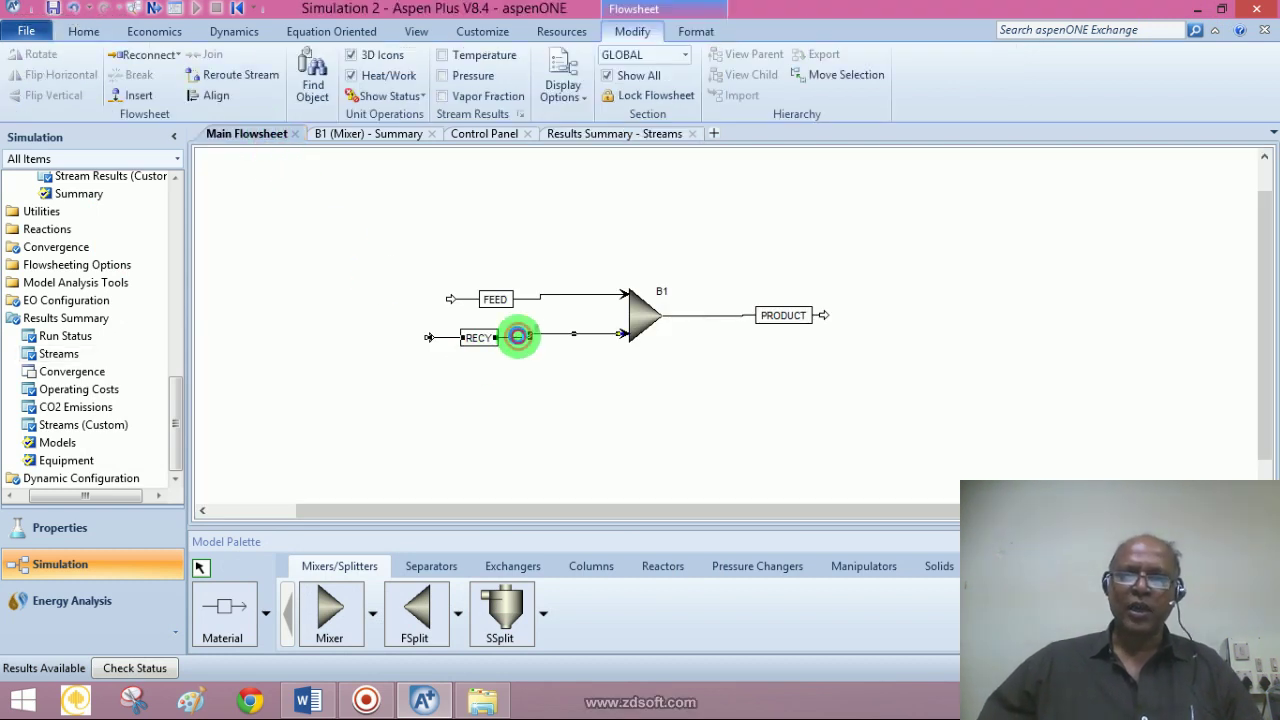
left_click(372, 368)
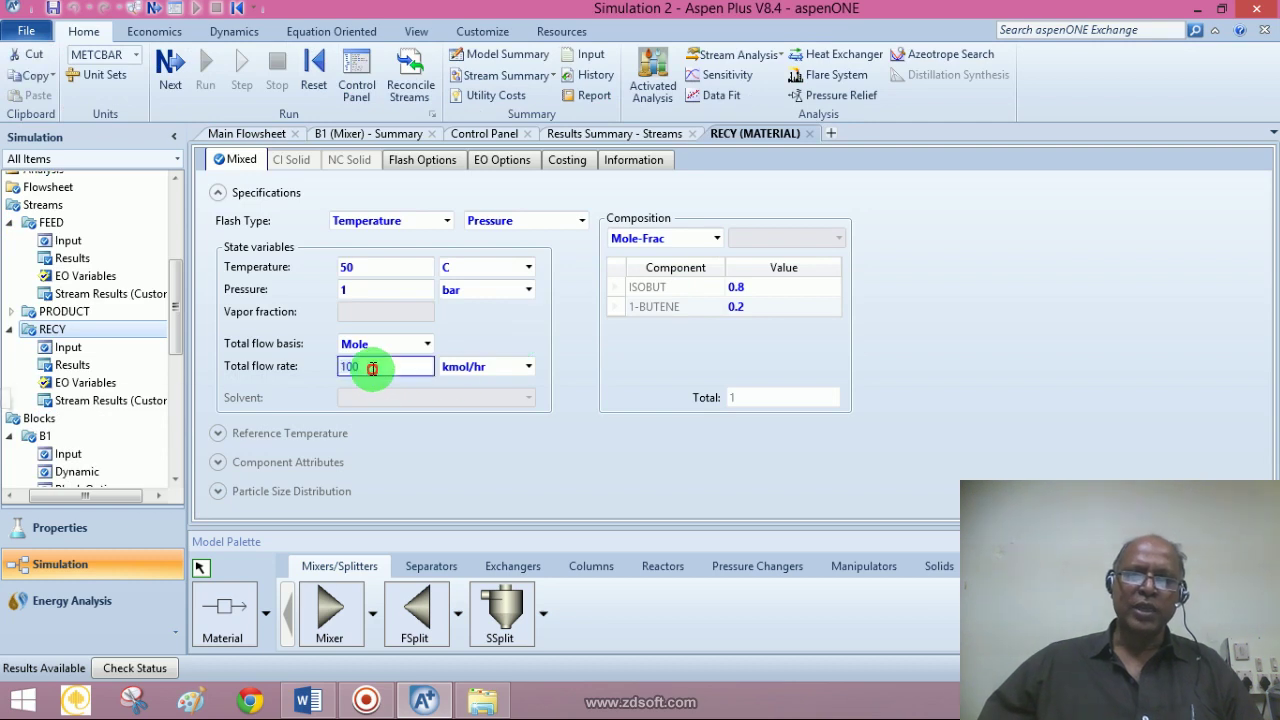
type("50")
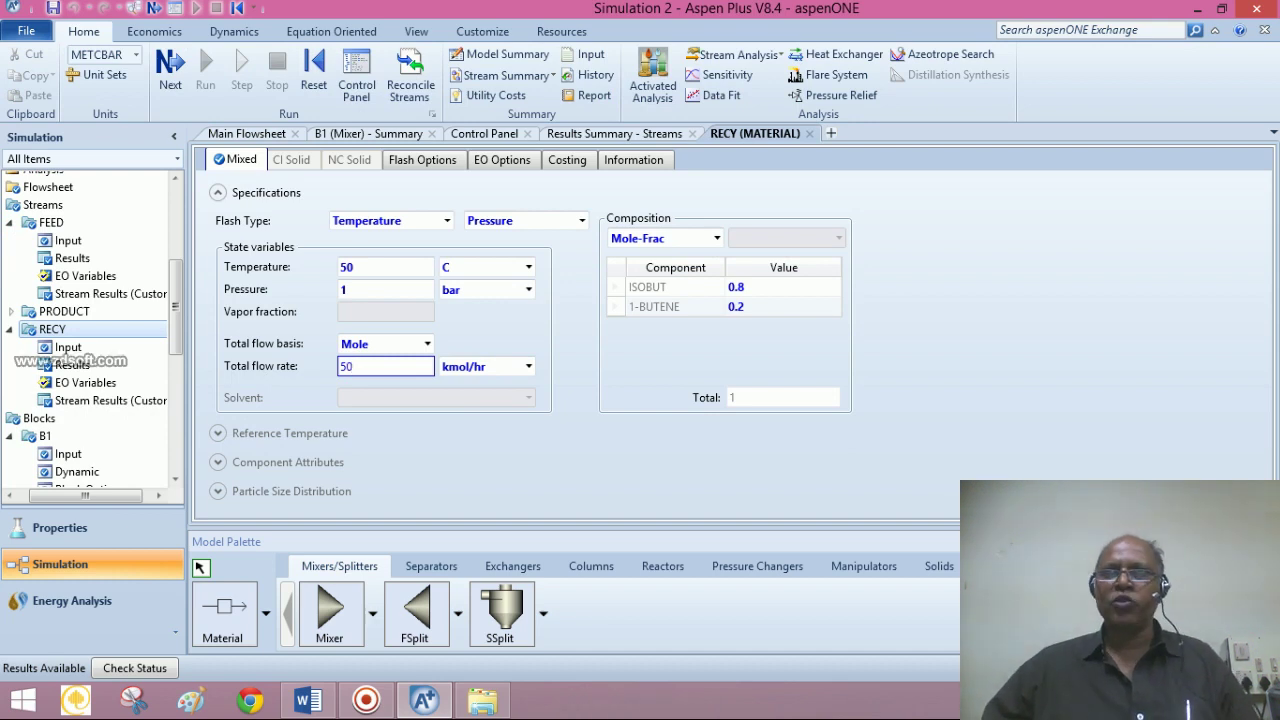
left_click(386, 431)
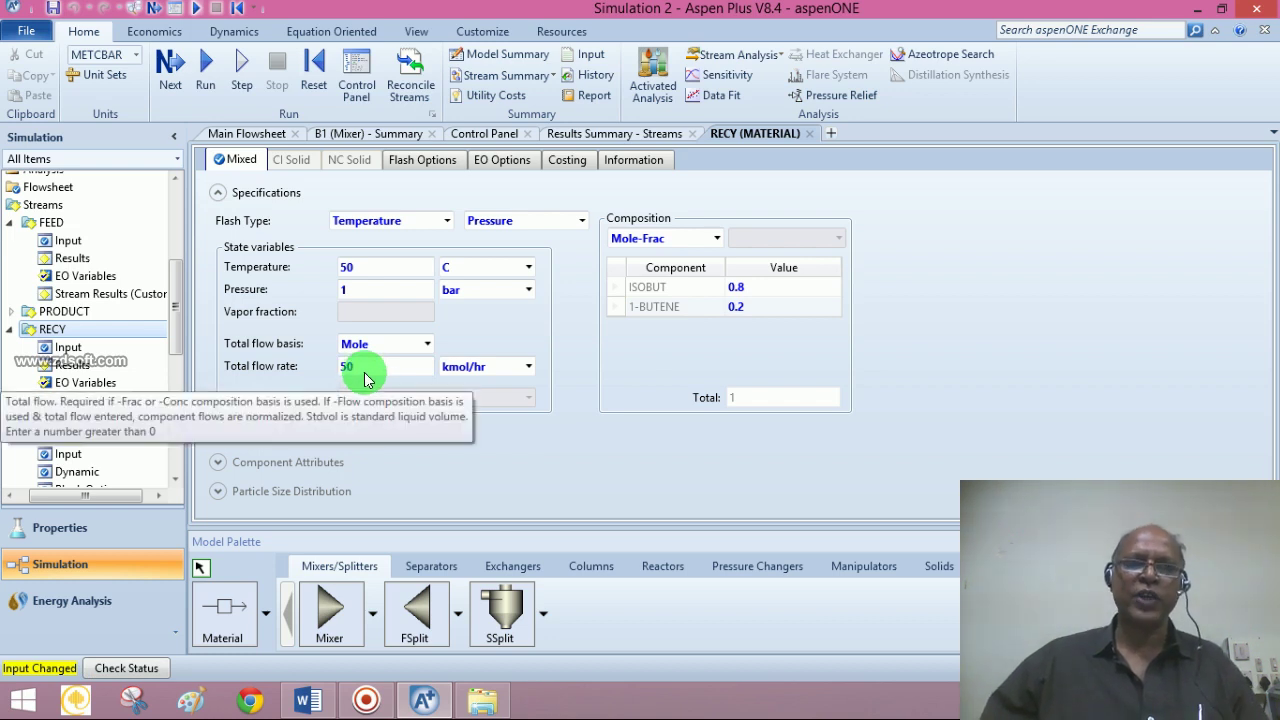
Rerun the simulation with the changed recycle flow and open the stream results summary
left_click(170, 64)
left_click(749, 386)
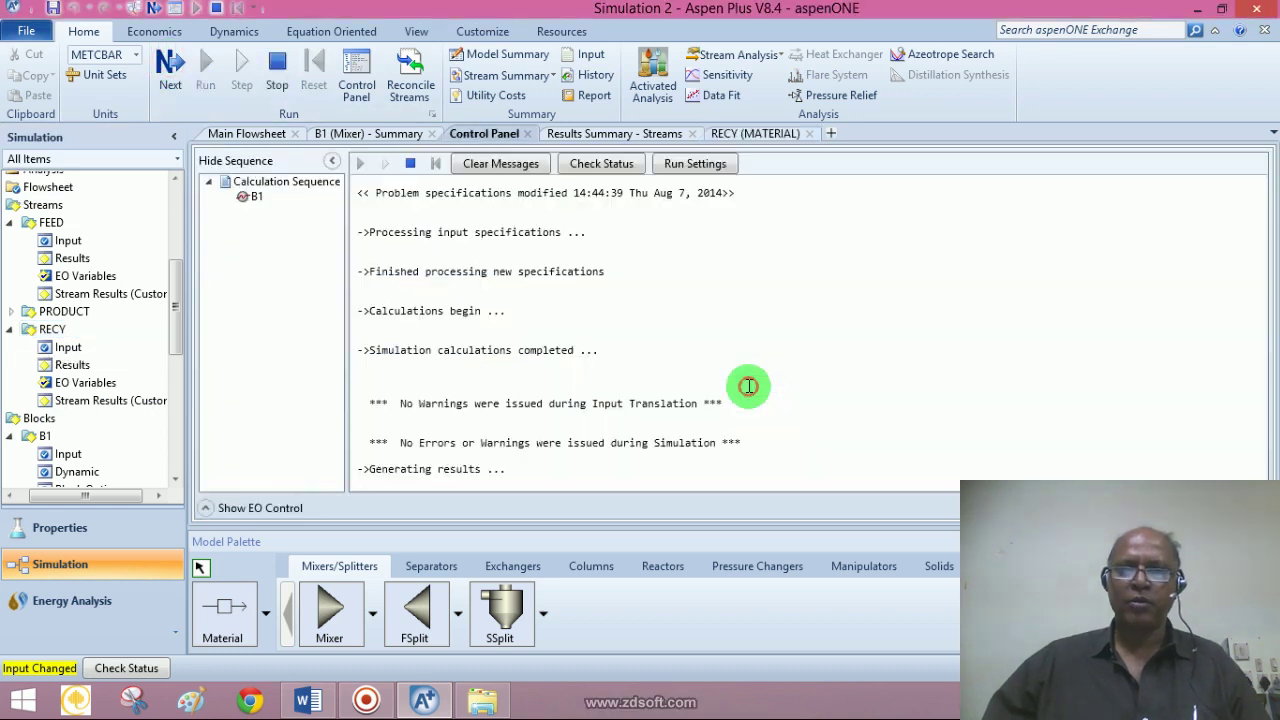
left_click(713, 380)
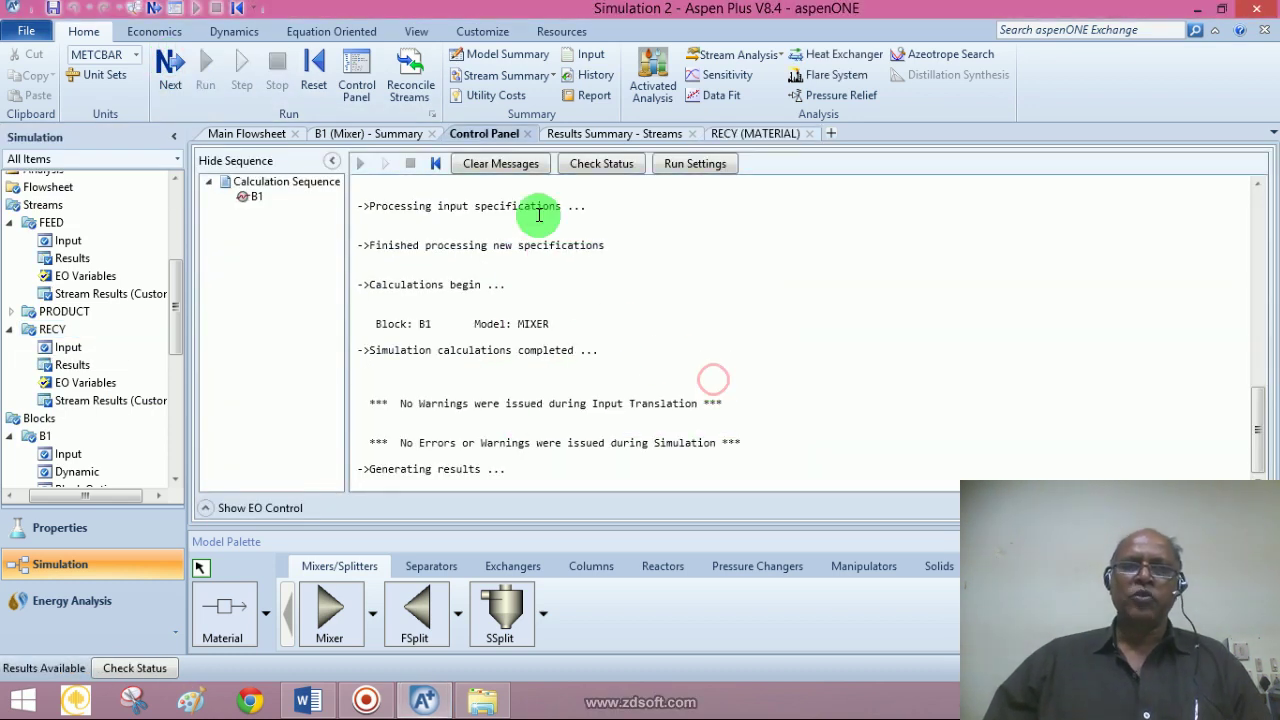
left_click(520, 80)
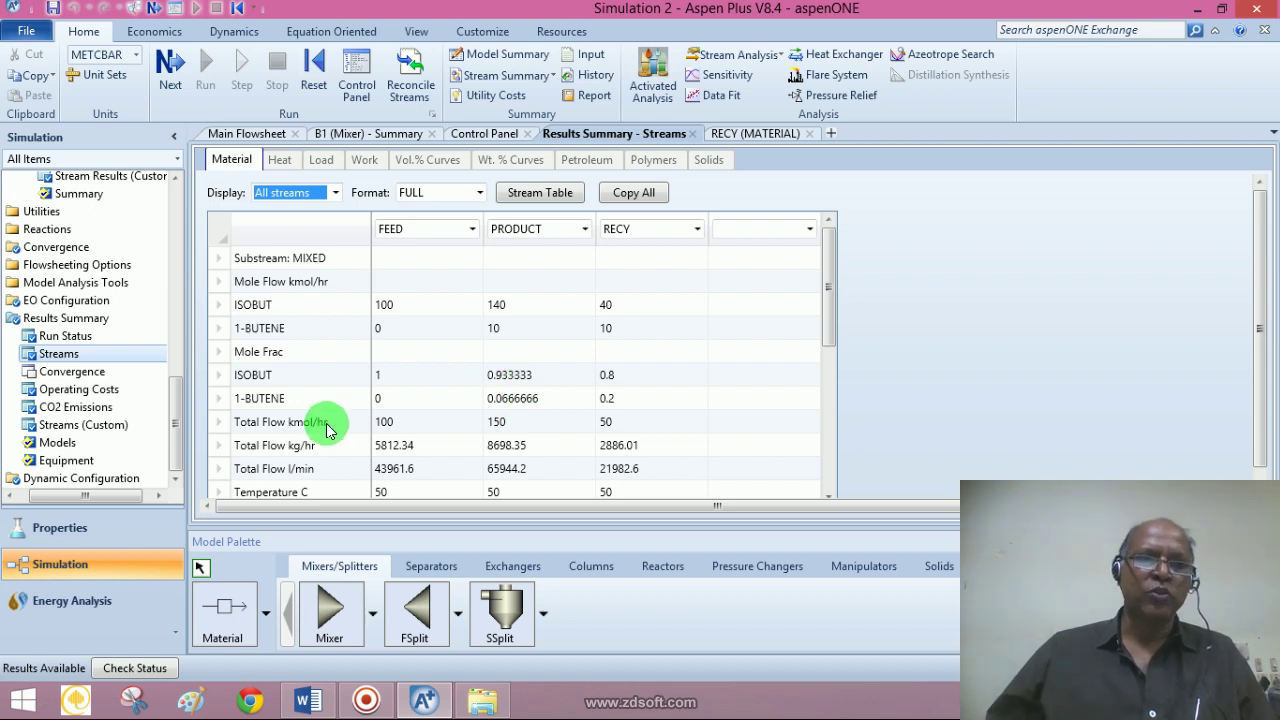
Create a new sensitivity analysis with the ID S-1 under Model Analysis Tools
left_click_drag(175, 402, 181, 196)
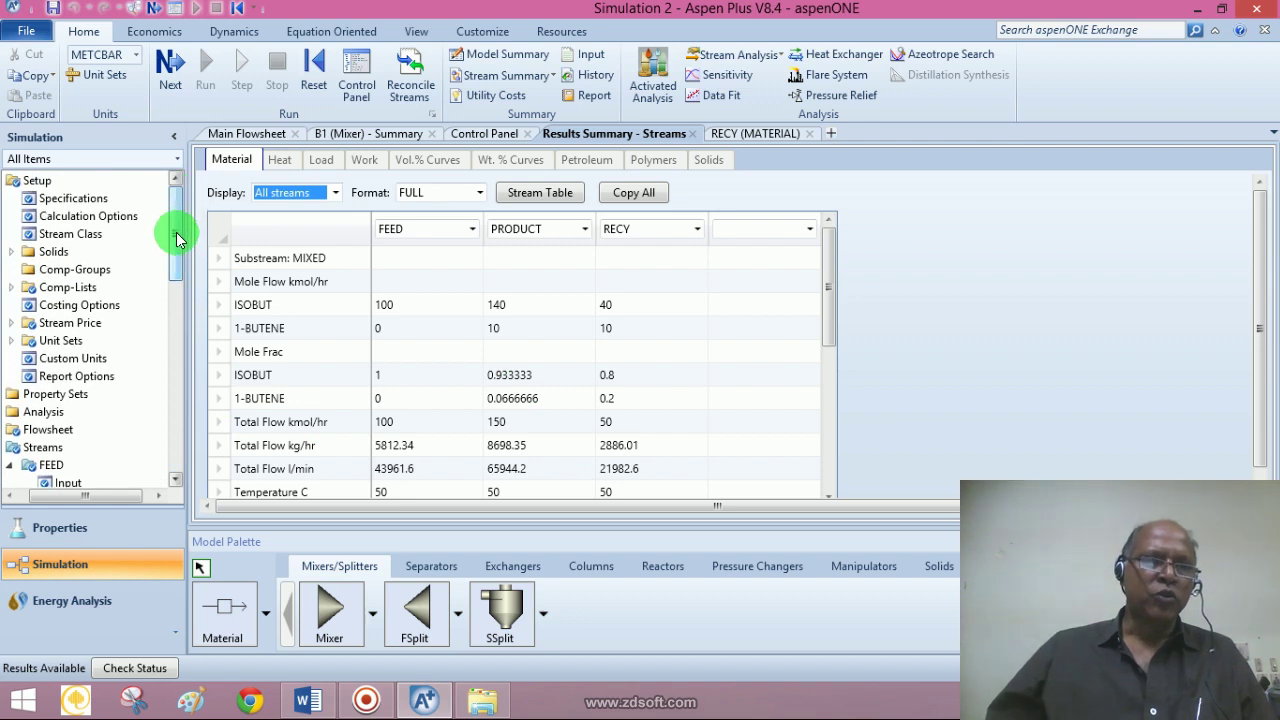
left_click_drag(173, 206, 172, 368)
left_click(14, 366)
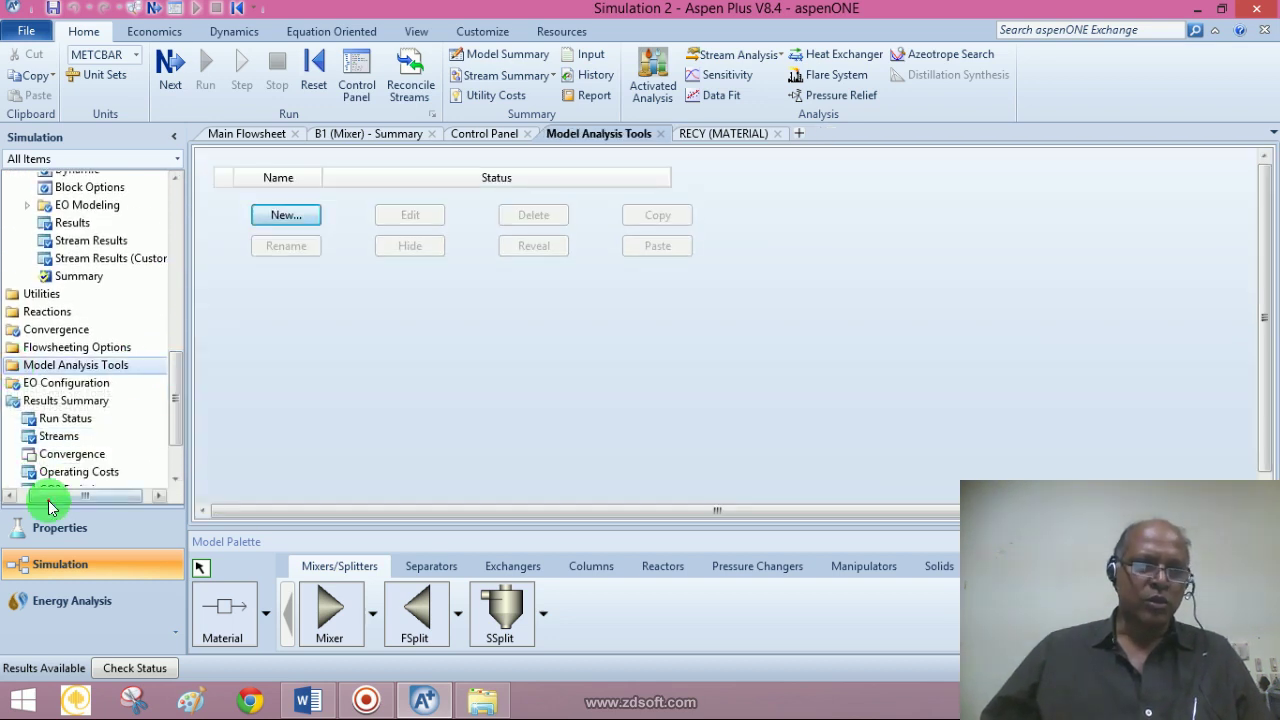
left_click_drag(50, 505, 14, 494)
left_click(10, 366)
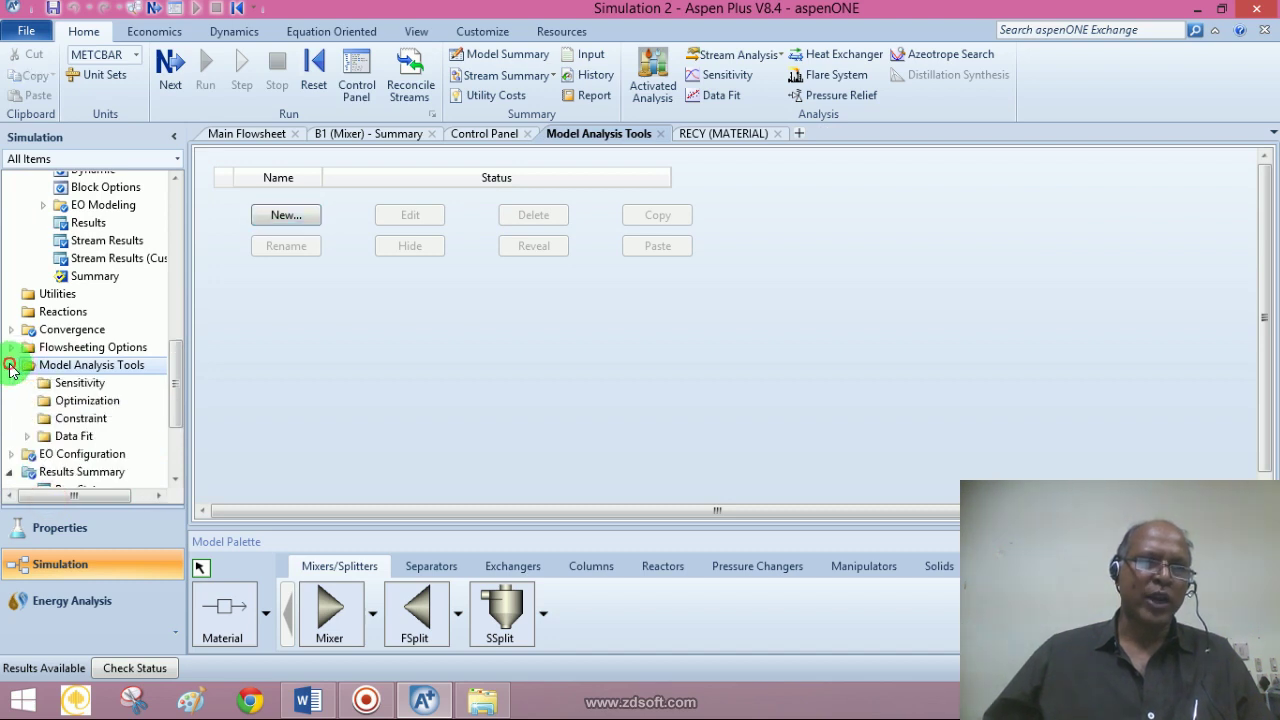
left_click(72, 390)
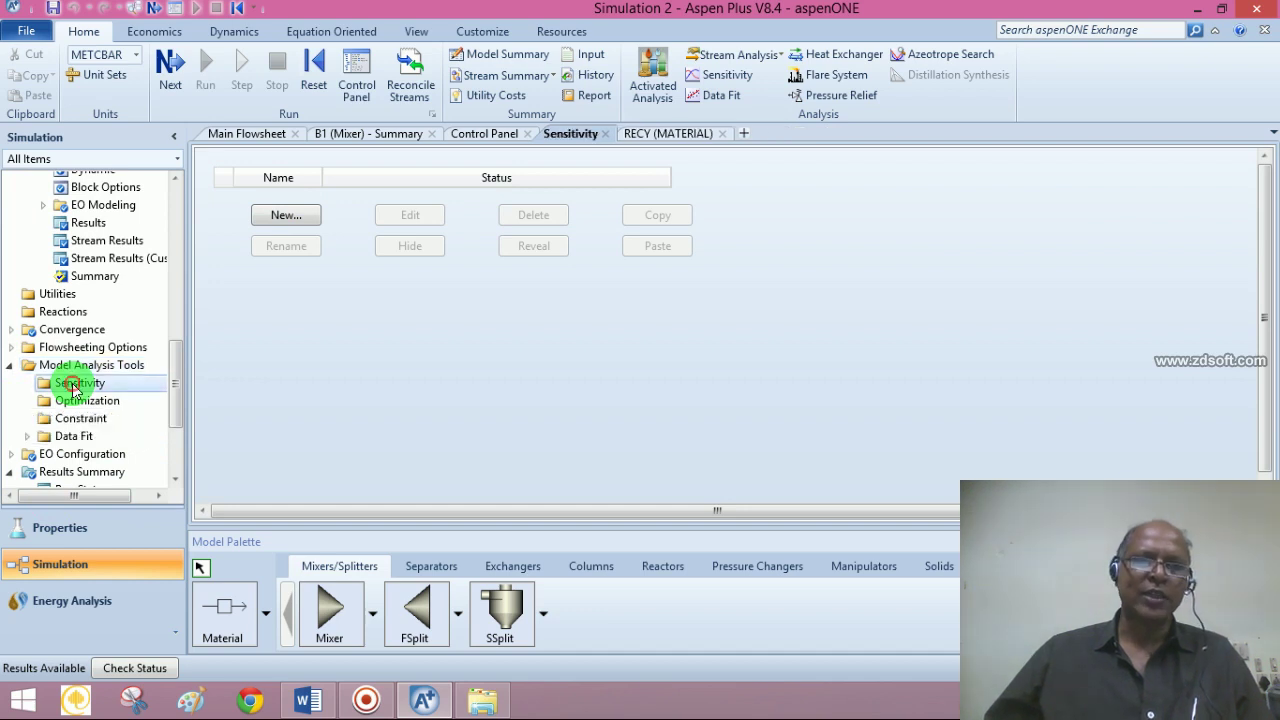
left_click(280, 216)
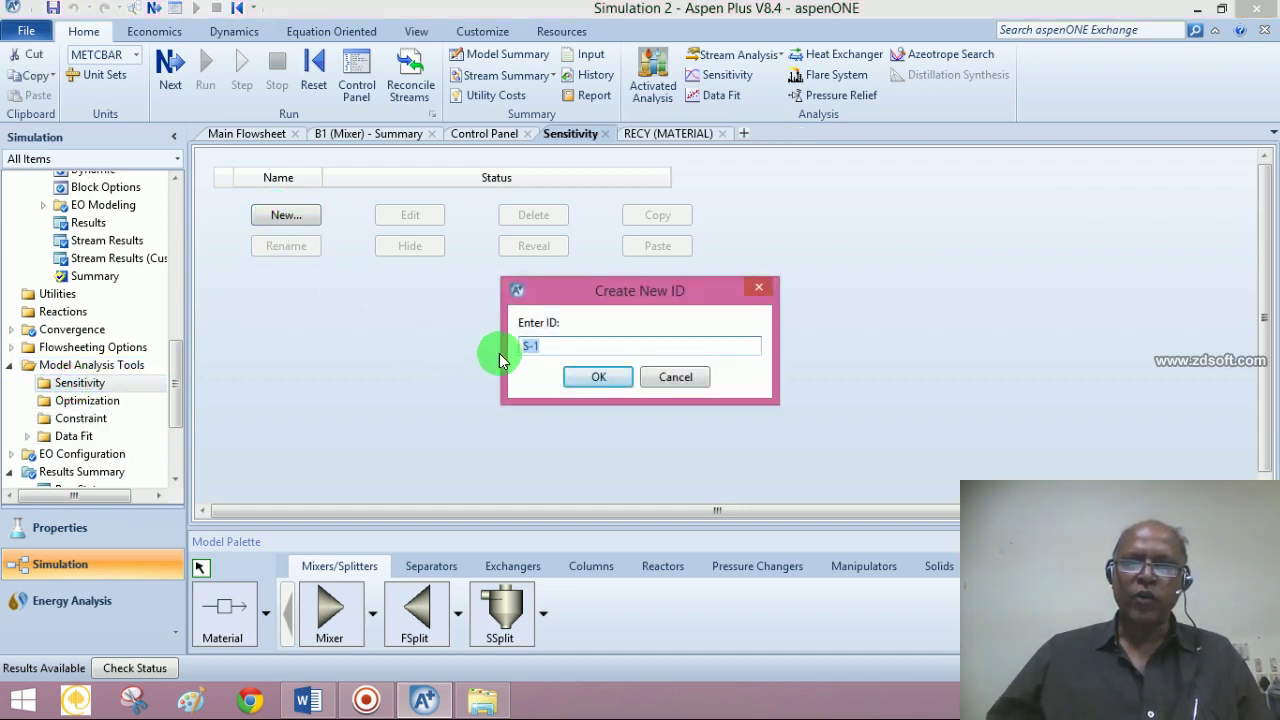
left_click_drag(519, 343, 537, 356)
left_click(590, 377)
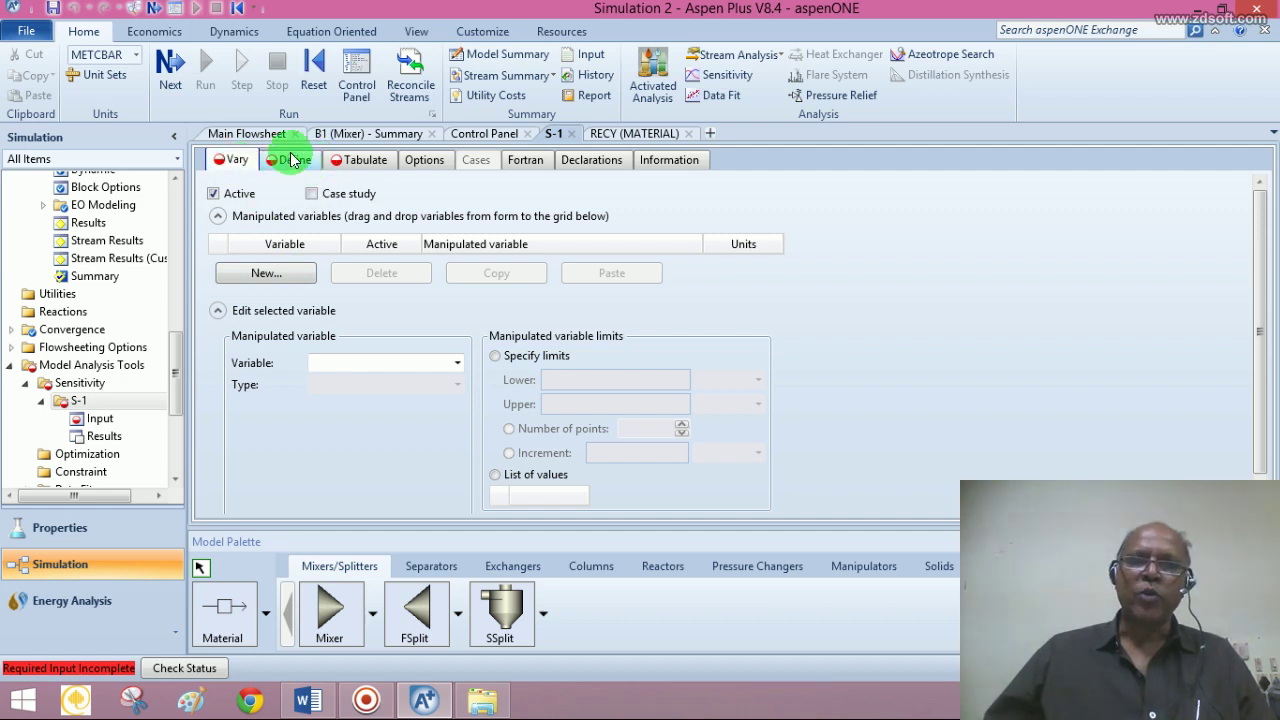
Add a manipulated variable of type Stream-Var to S-1 that varies the MOLE-FLOW of the RECY stream
left_click(277, 273)
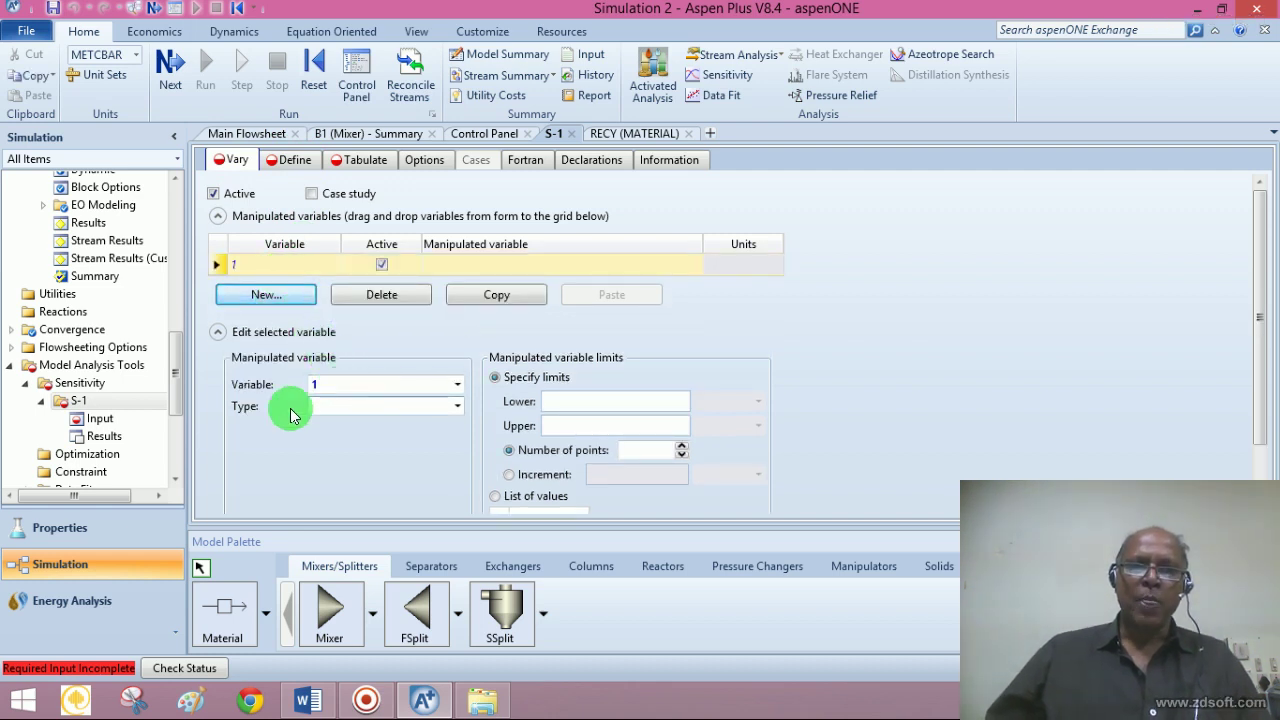
left_click(458, 405)
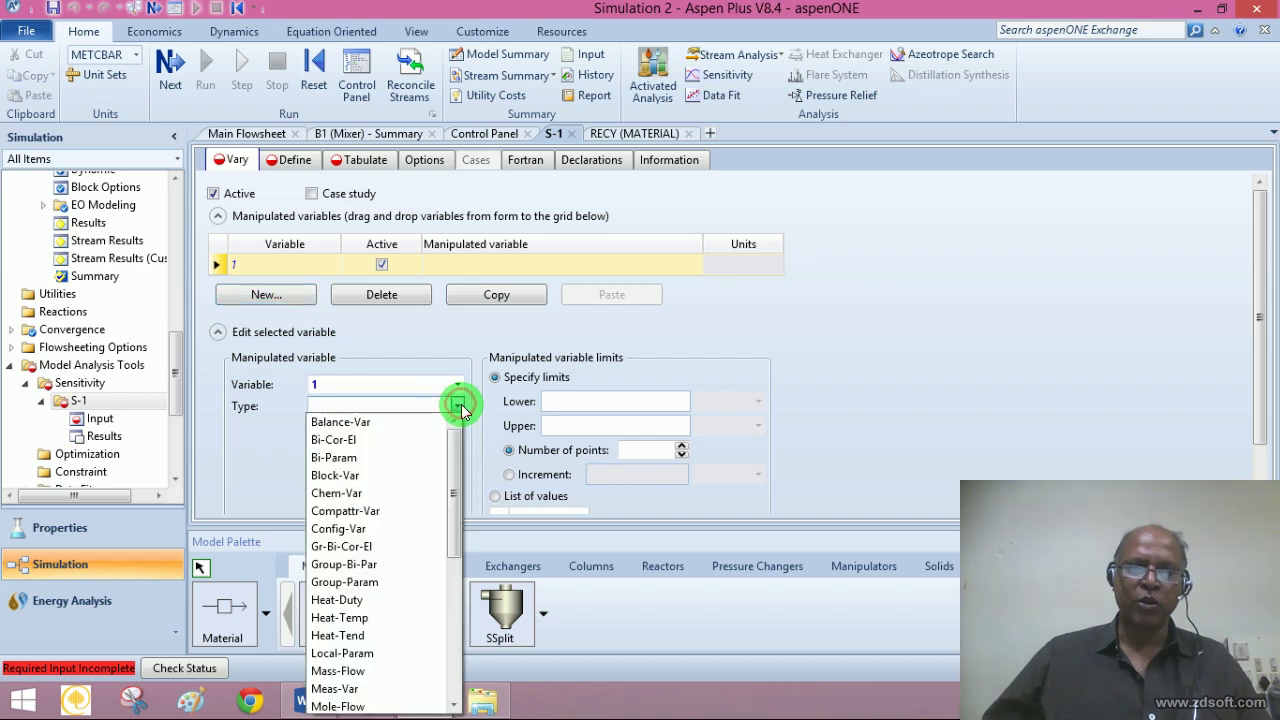
scroll(393, 624, "down", 4)
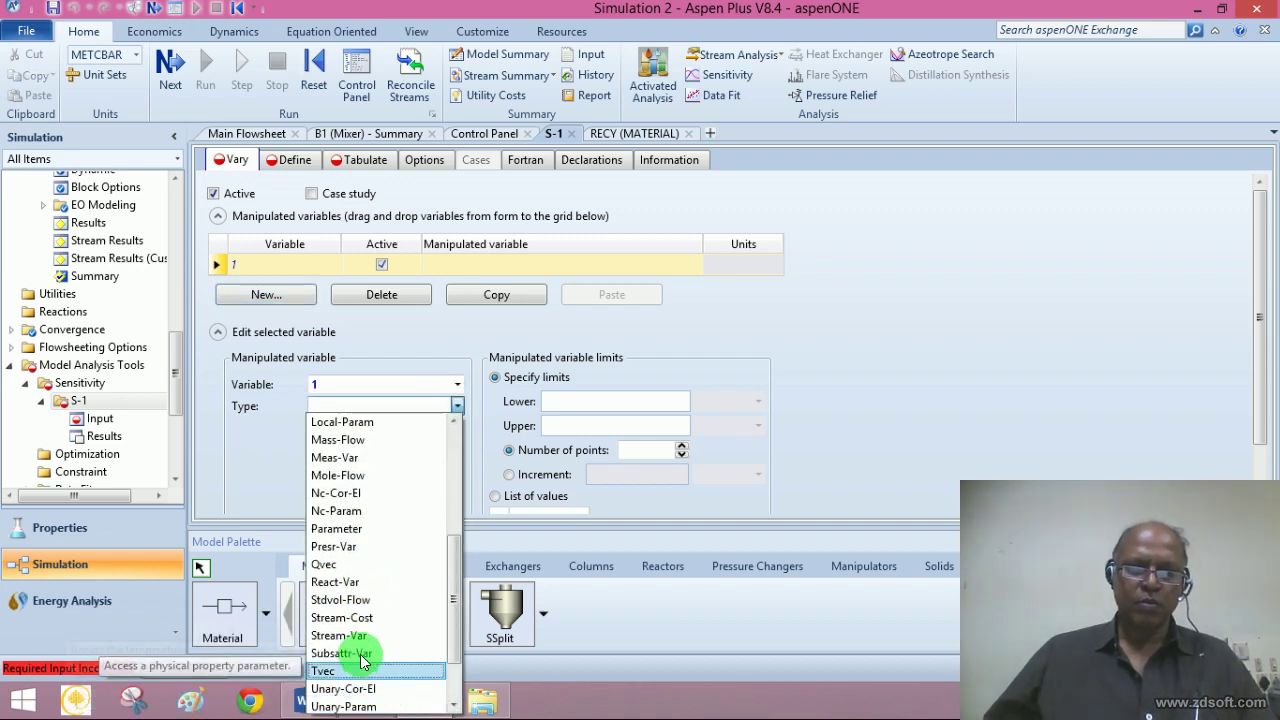
left_click(400, 635)
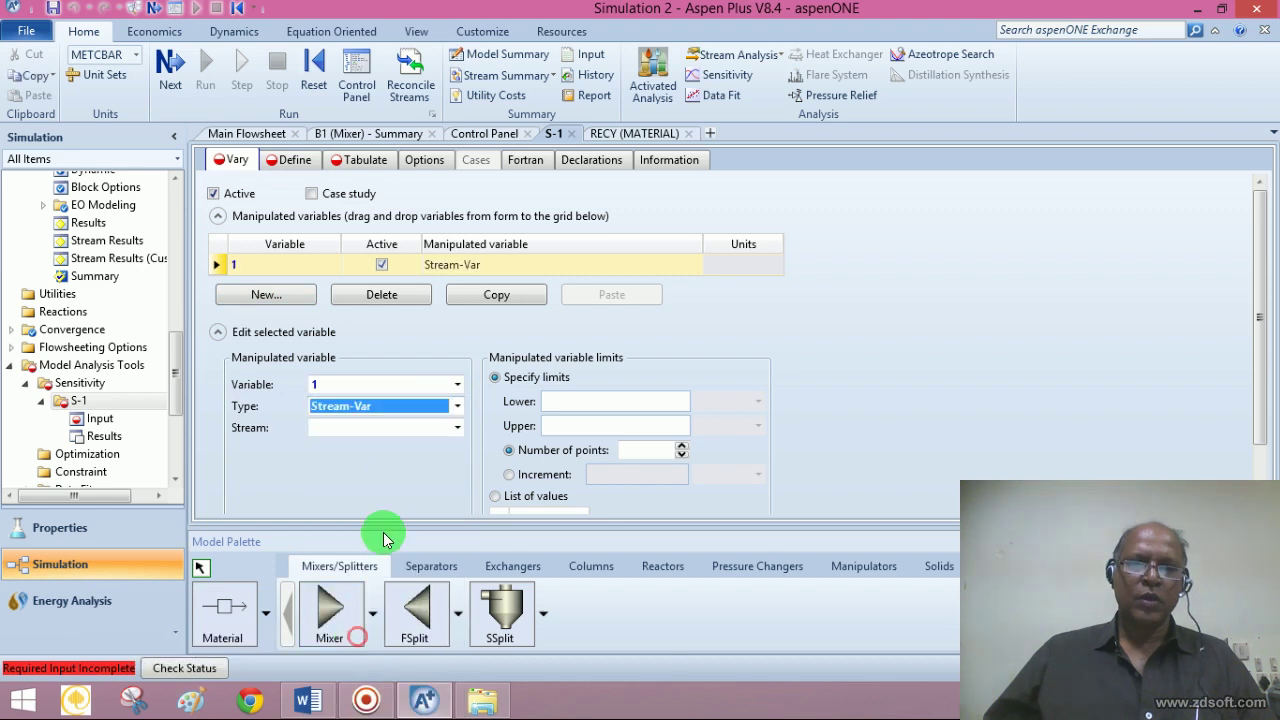
left_click(457, 427)
left_click(348, 486)
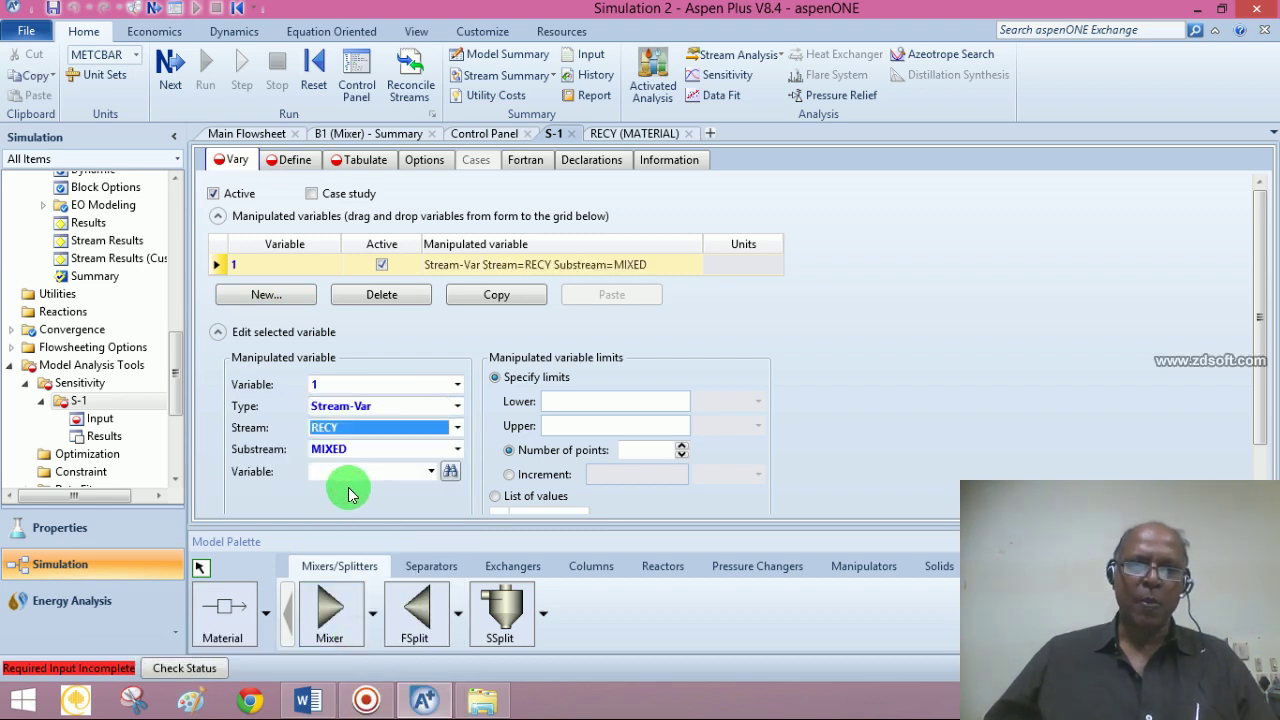
left_click(429, 469)
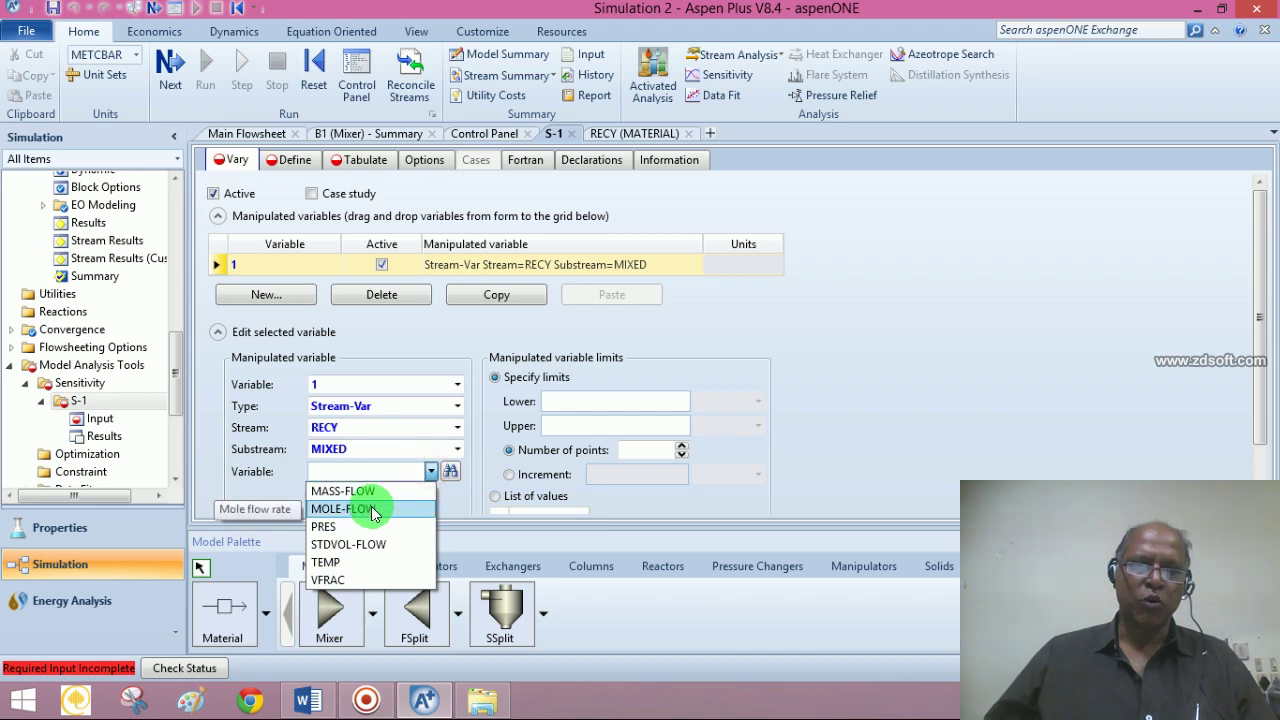
left_click(372, 510)
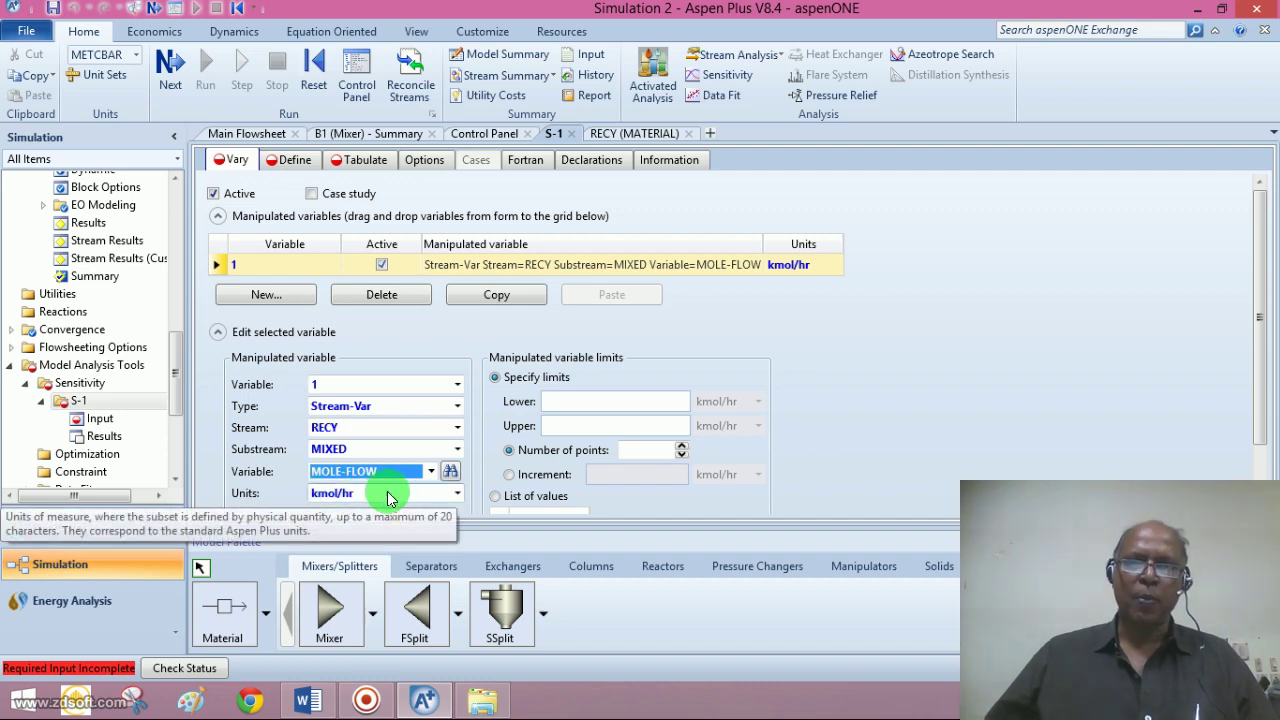
Set the manipulated variable's limits from 10 to 50 kmol/hr with an increment of 1
left_click(557, 402)
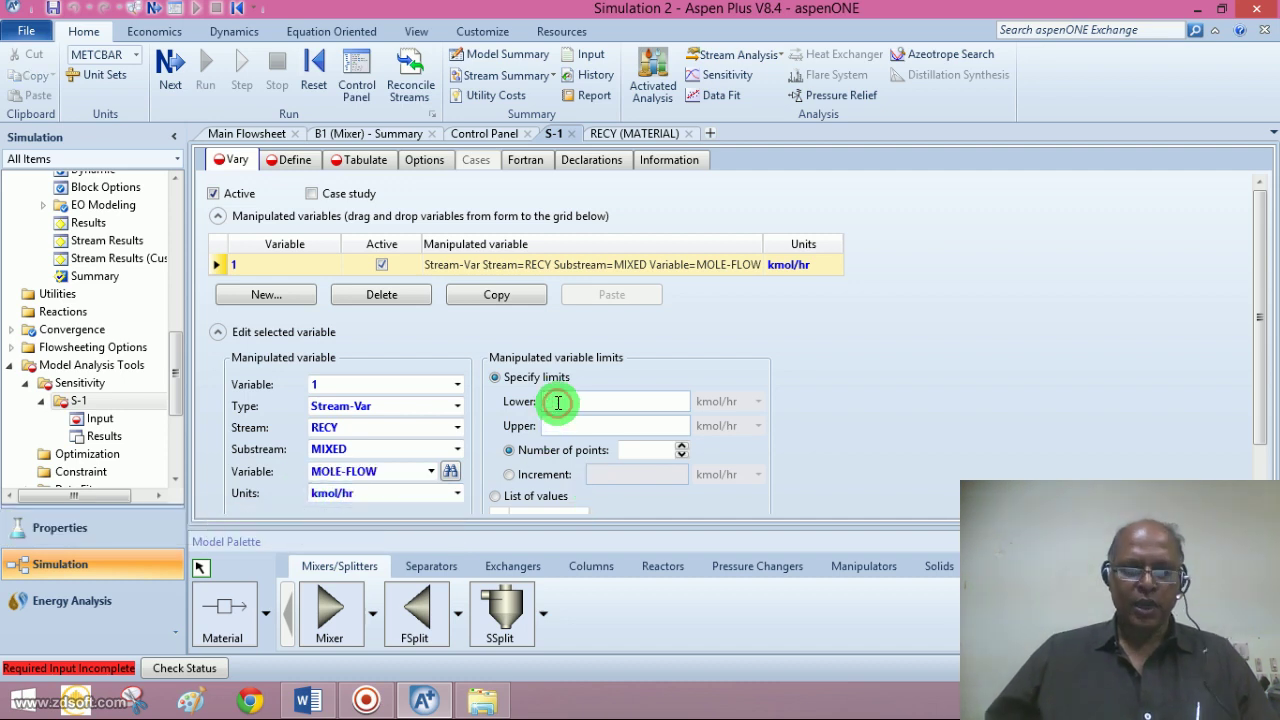
type("10")
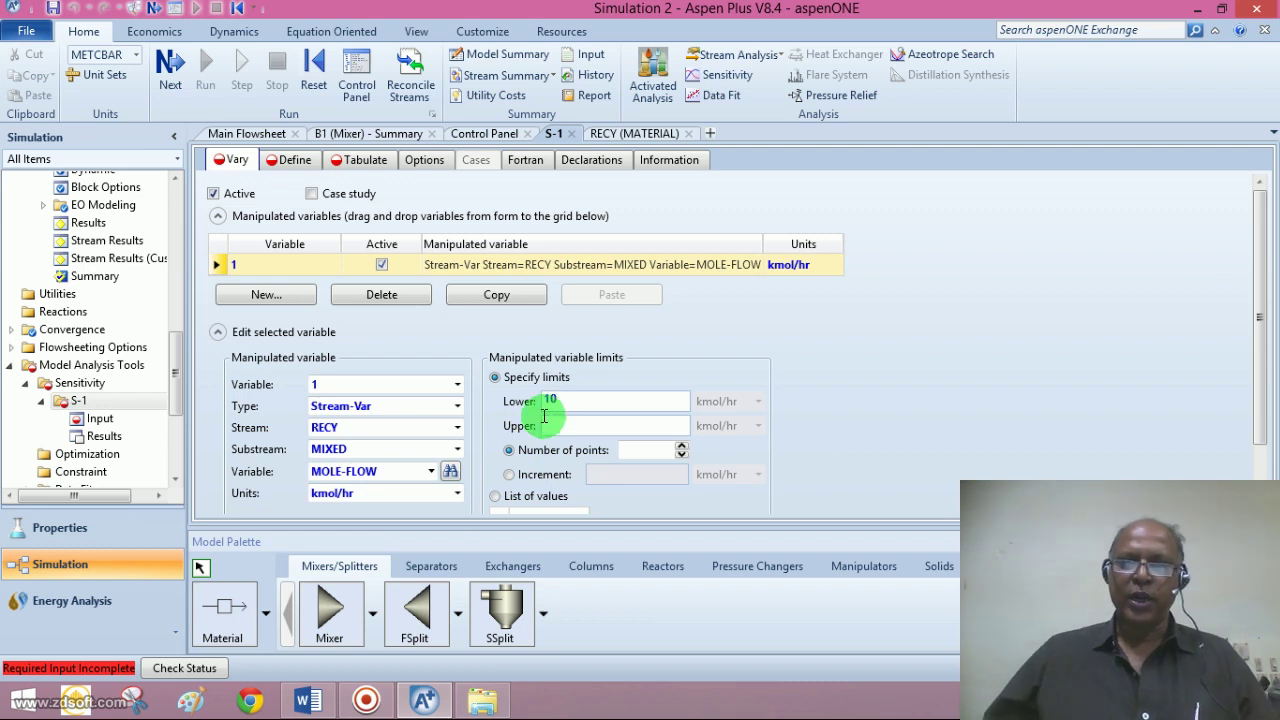
left_click(548, 424)
type("50")
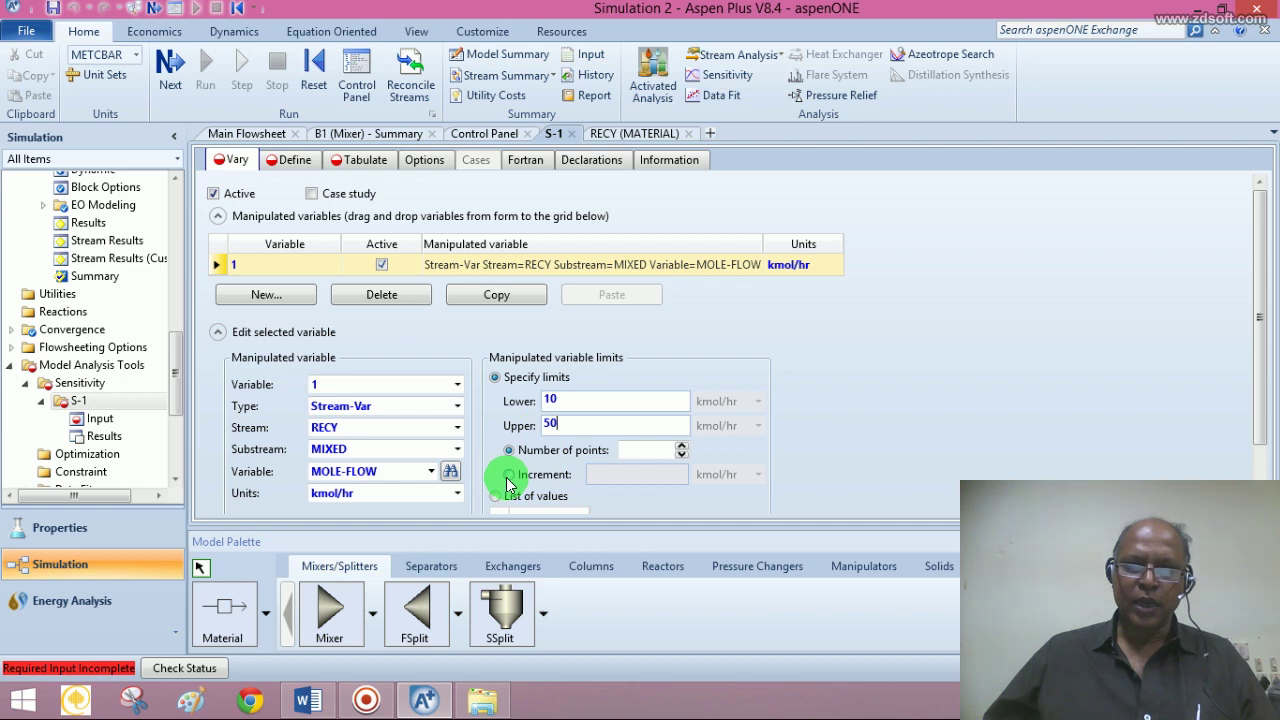
left_click(509, 475)
type("1")
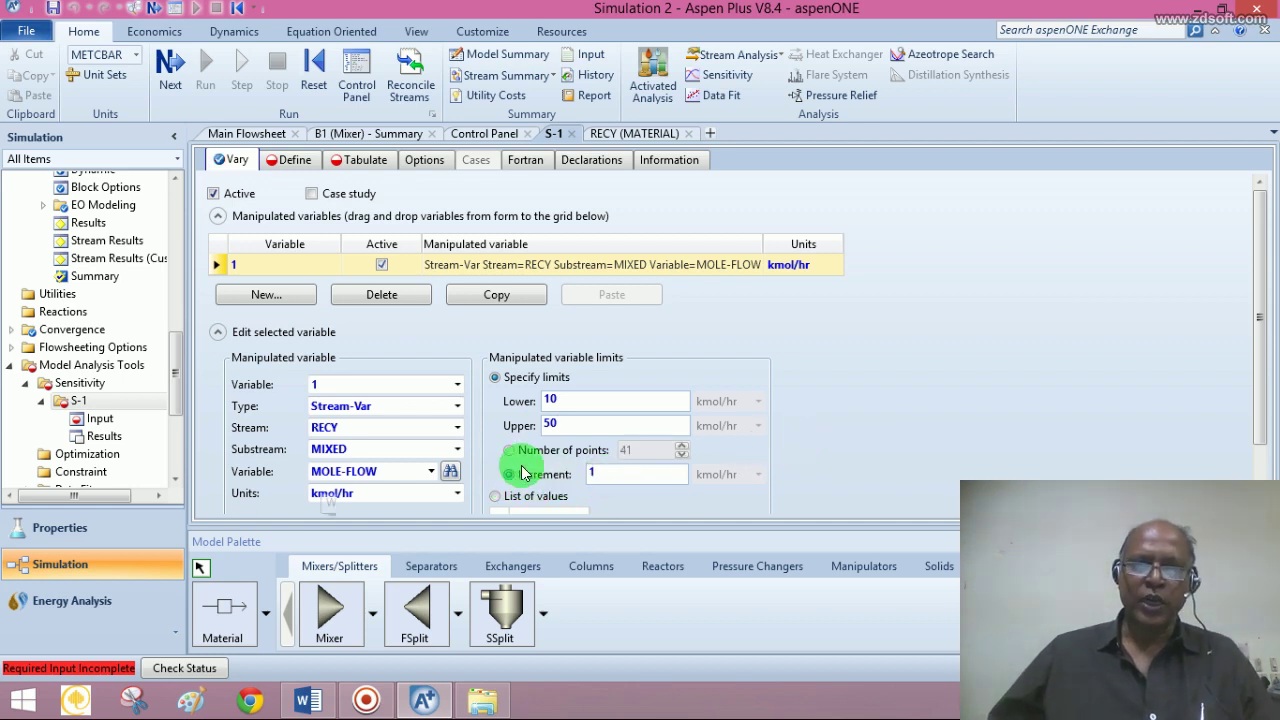
left_click(555, 398)
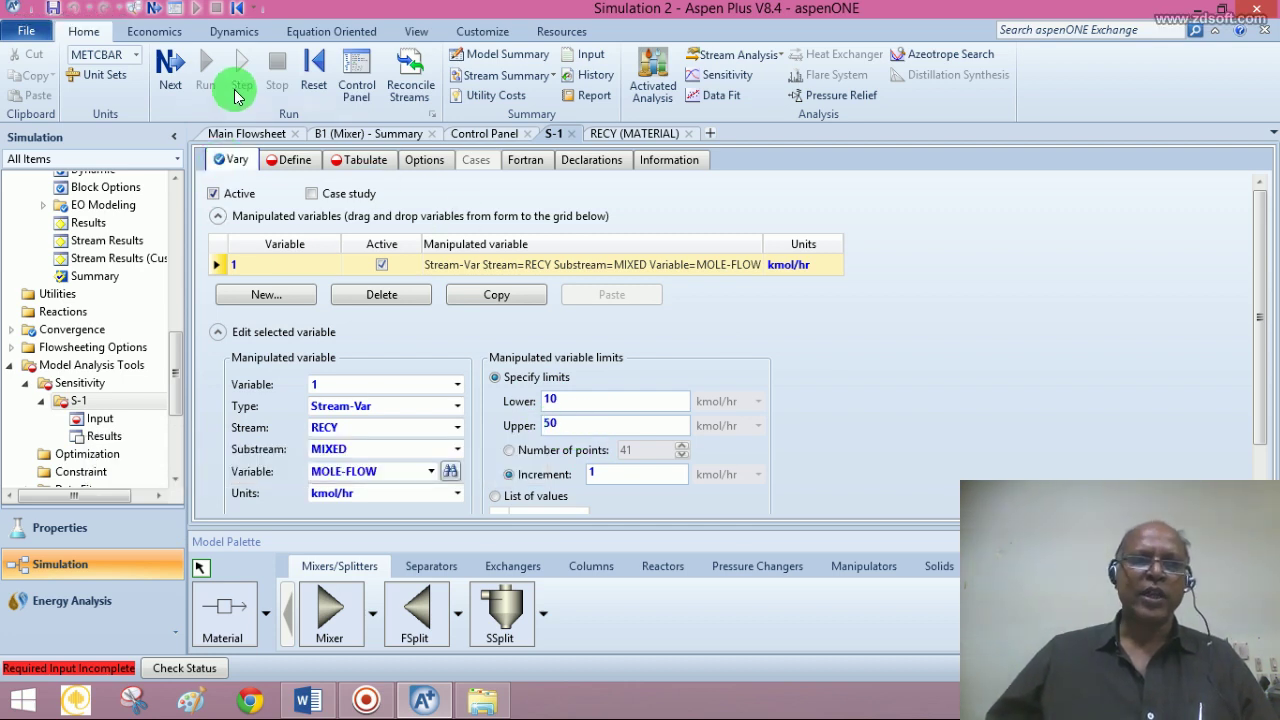
Create a new measured variable named PP in the Define section of the sensitivity analysis
left_click(170, 65)
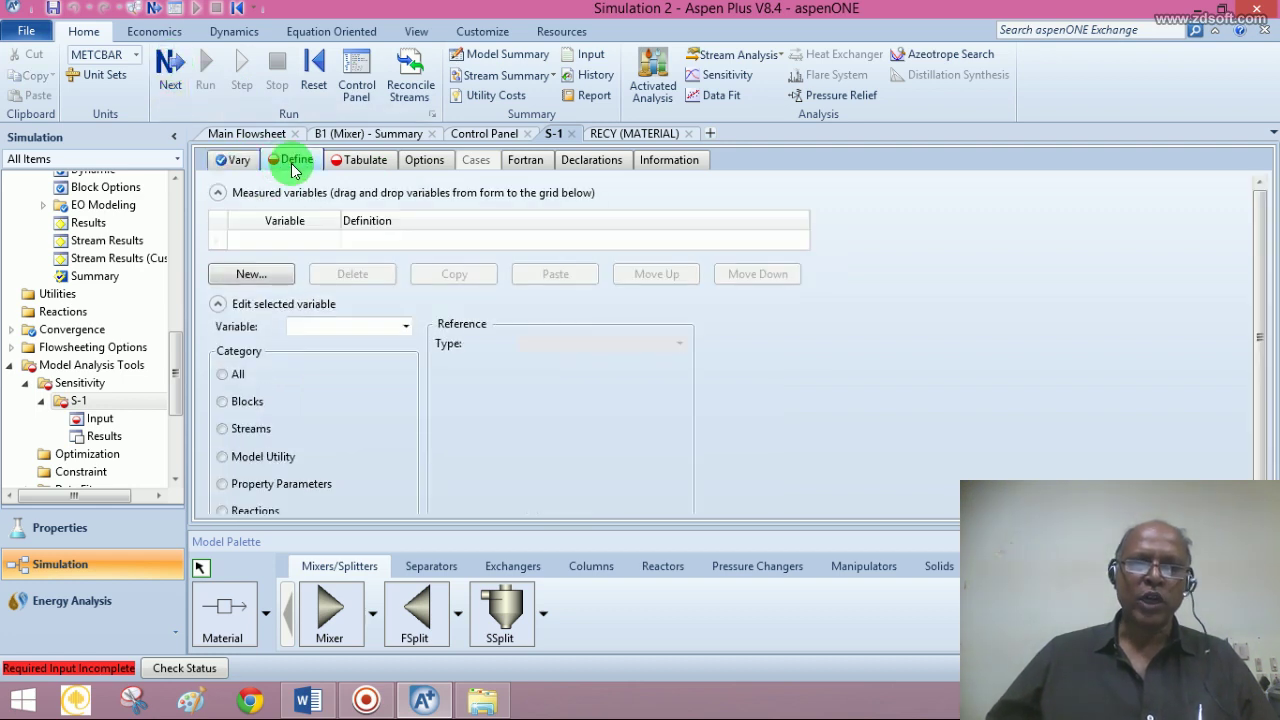
left_click(238, 280)
left_click(530, 347)
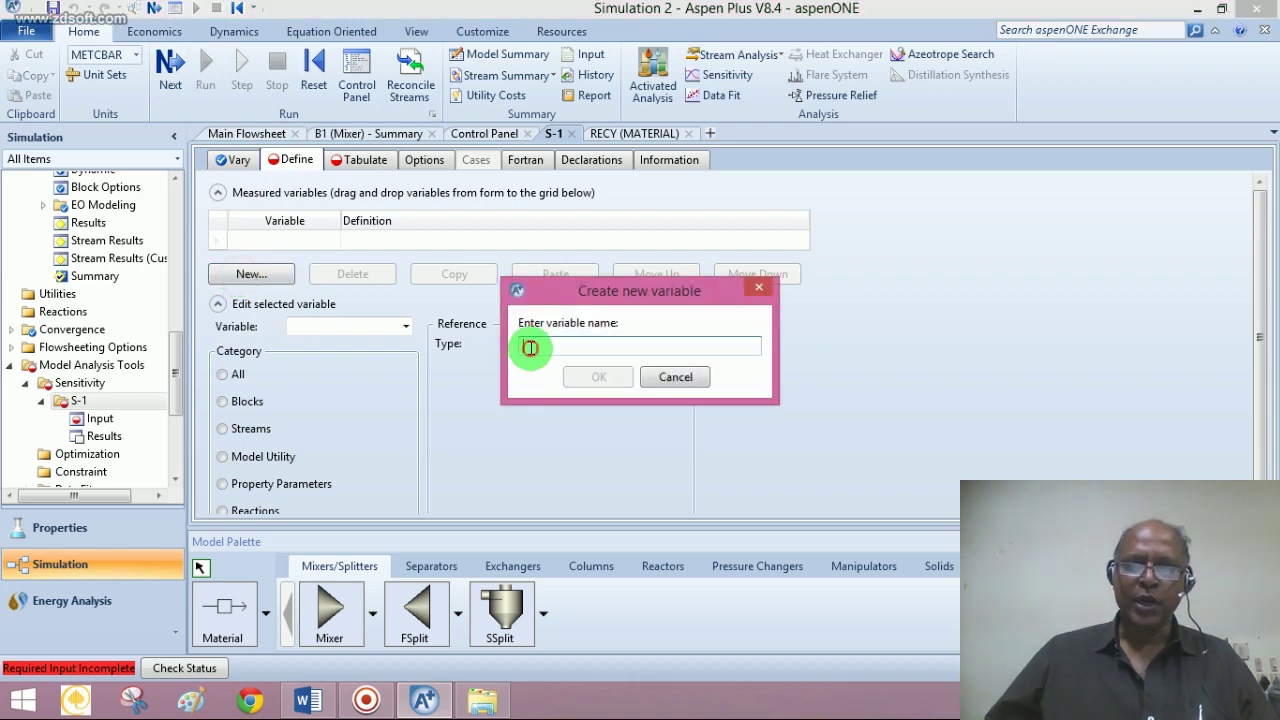
type("PP")
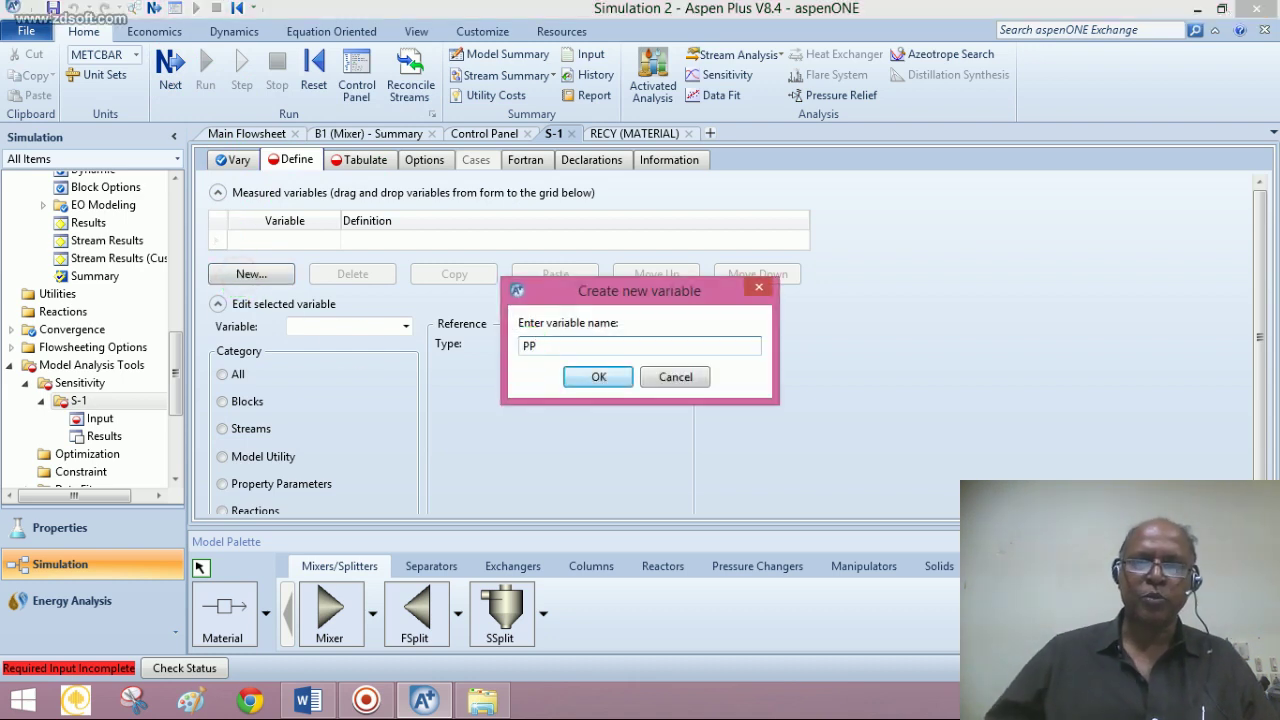
left_click(596, 377)
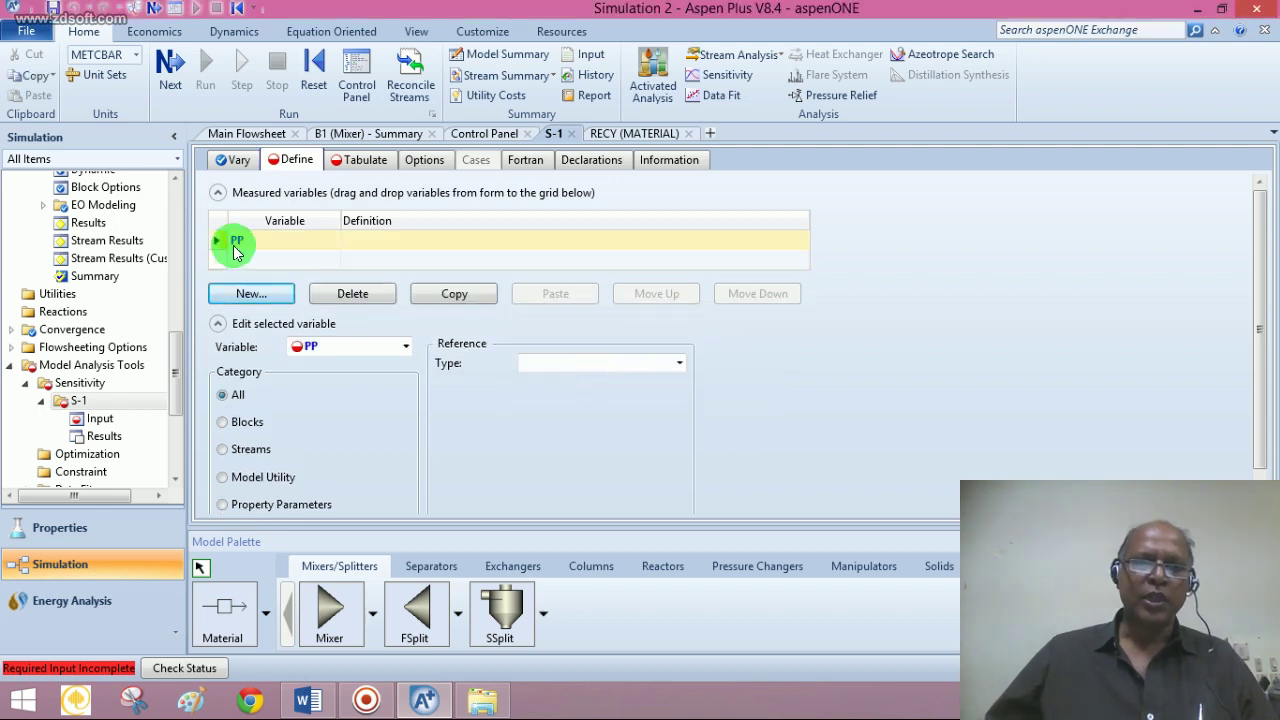
Define PP as the stream mole fraction of ISOBUT in the PRODUCT stream, substream MIXED
left_click(223, 449)
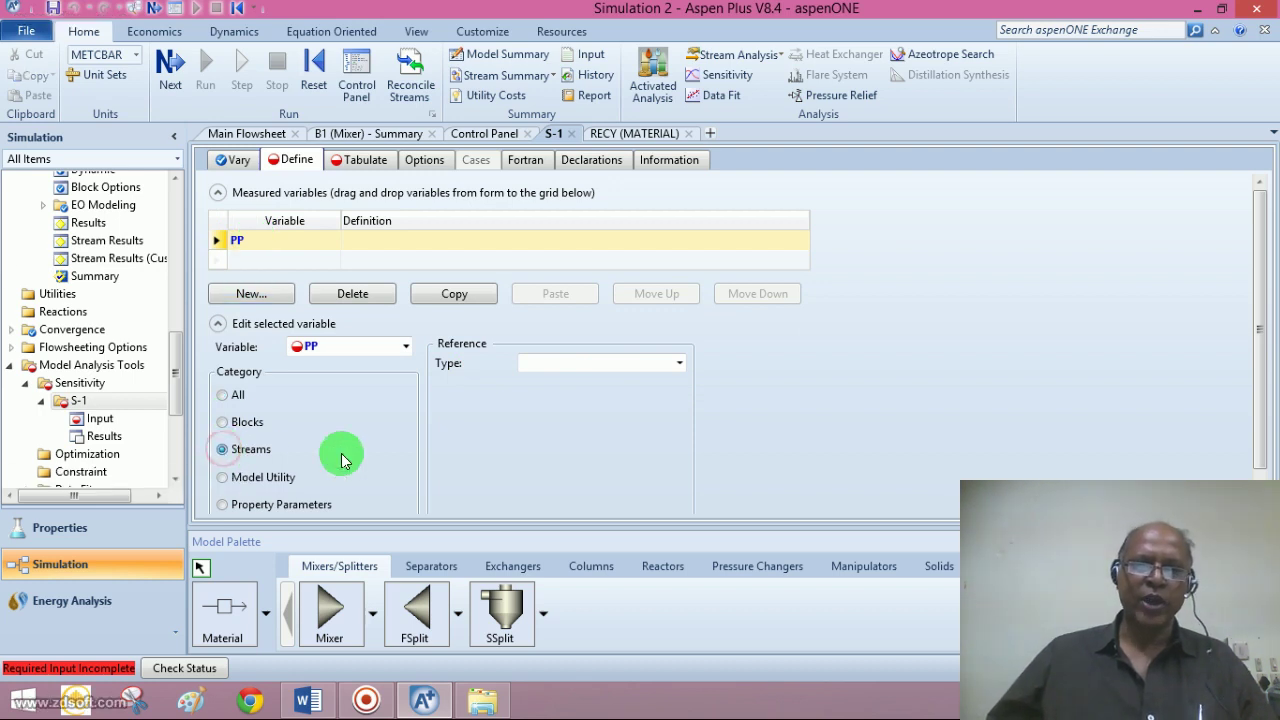
left_click(679, 362)
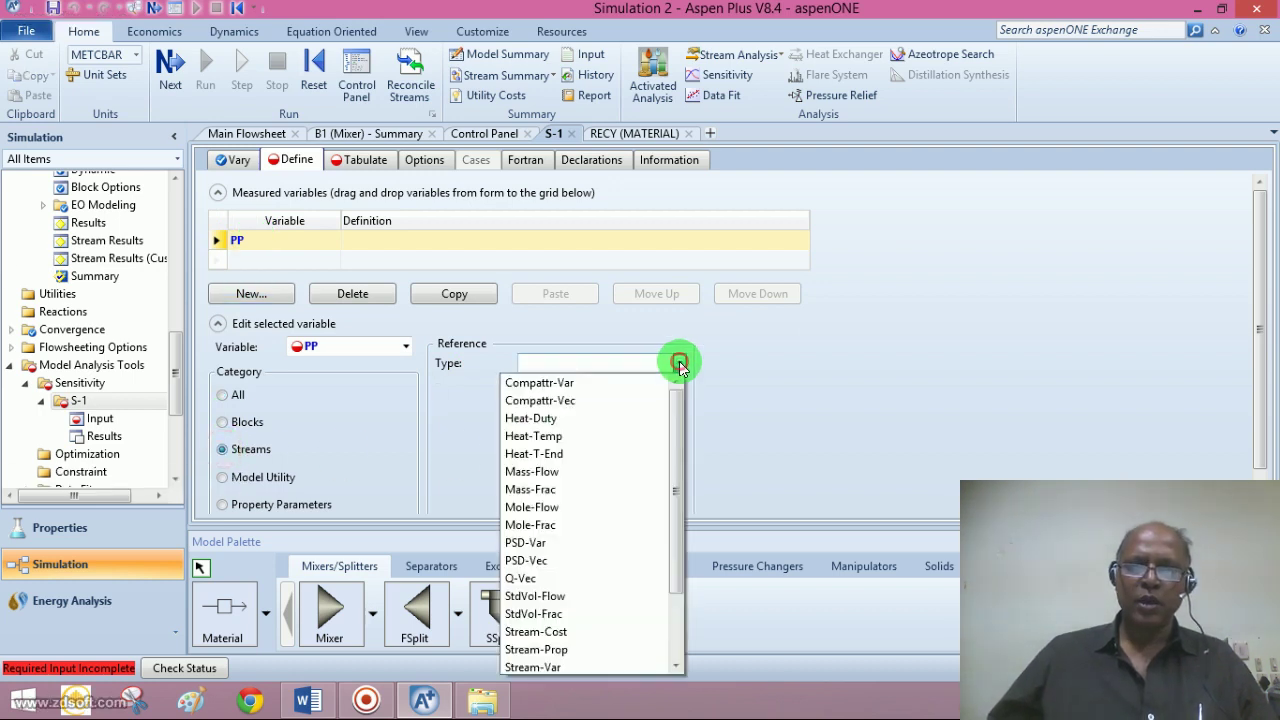
left_click(568, 525)
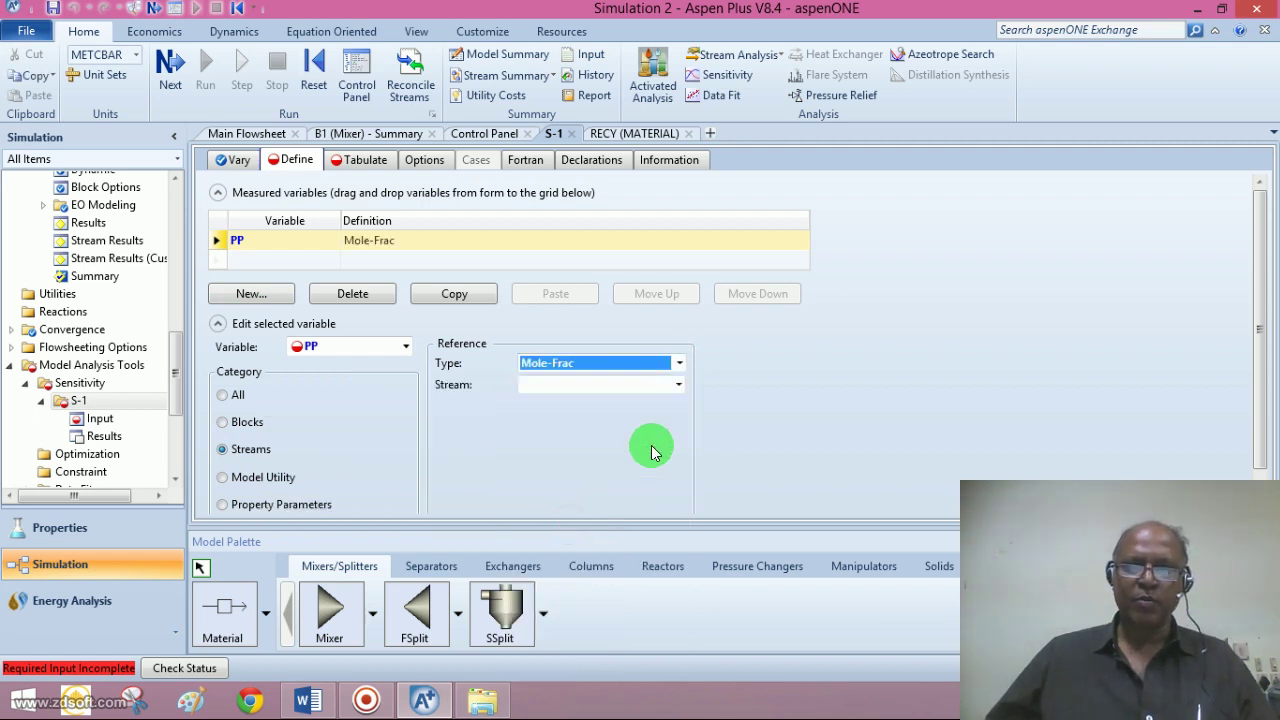
left_click(676, 385)
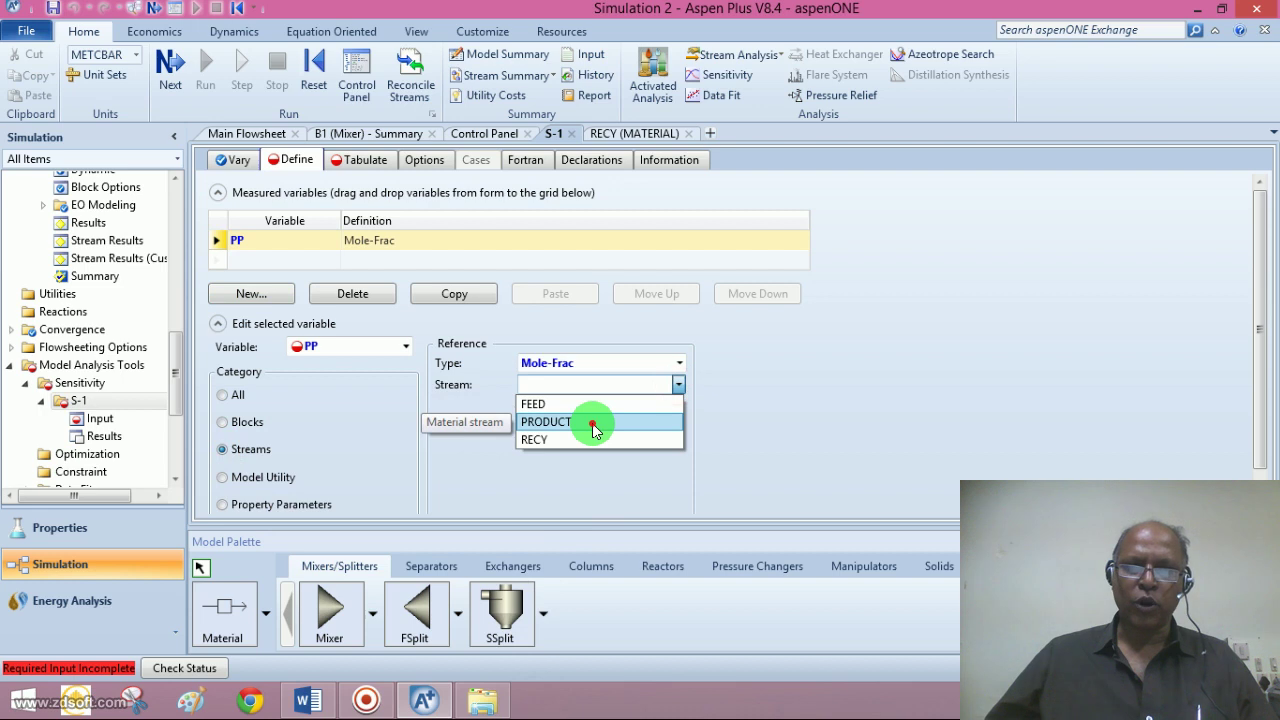
left_click(590, 424)
left_click(677, 428)
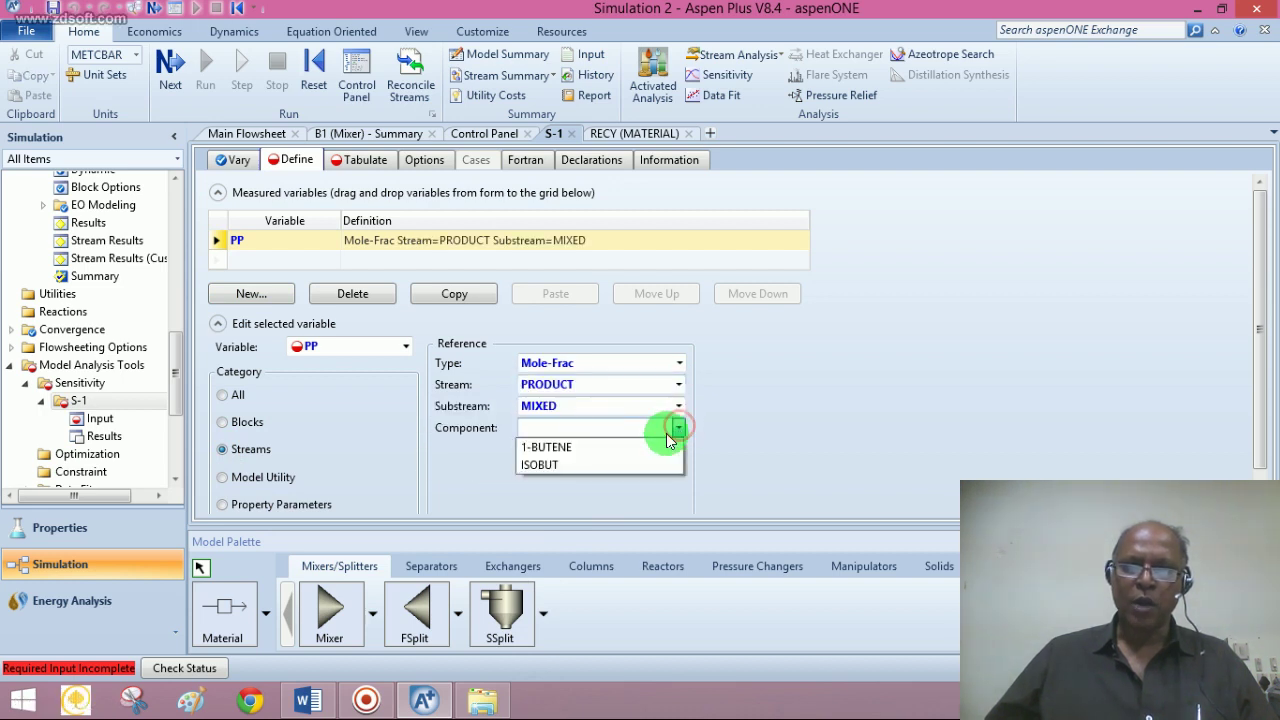
left_click(575, 466)
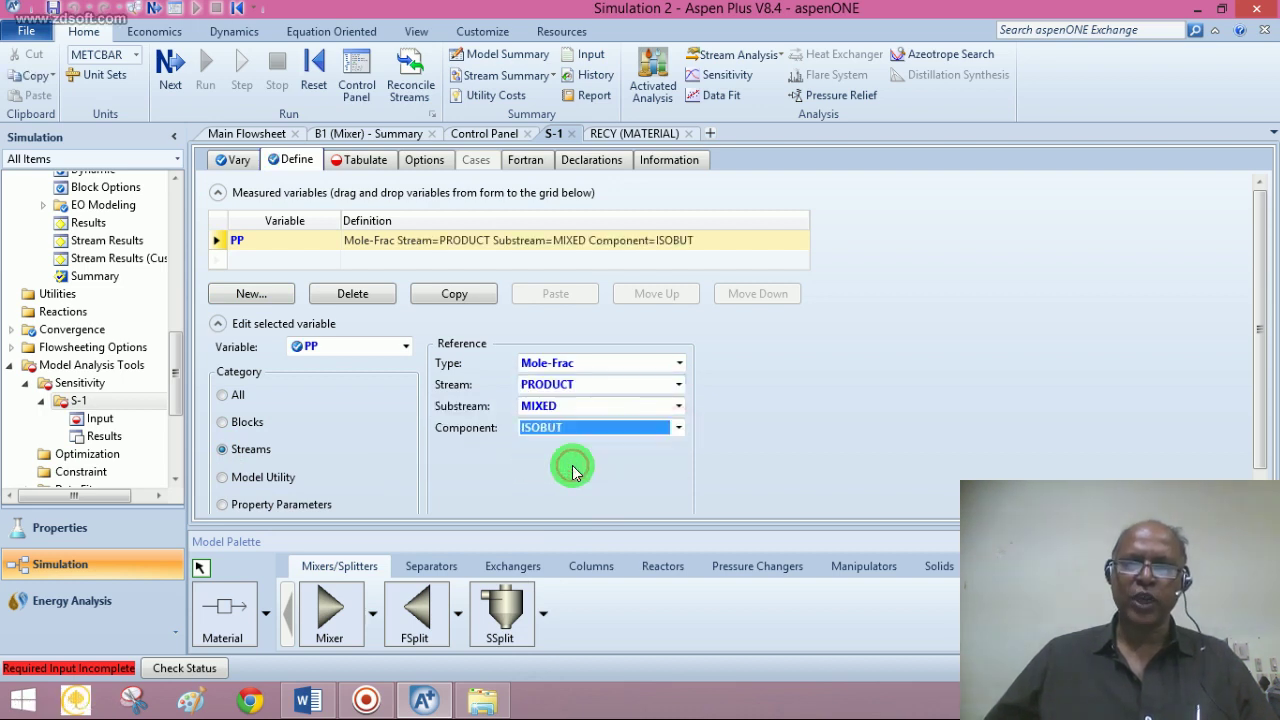
left_click(718, 402)
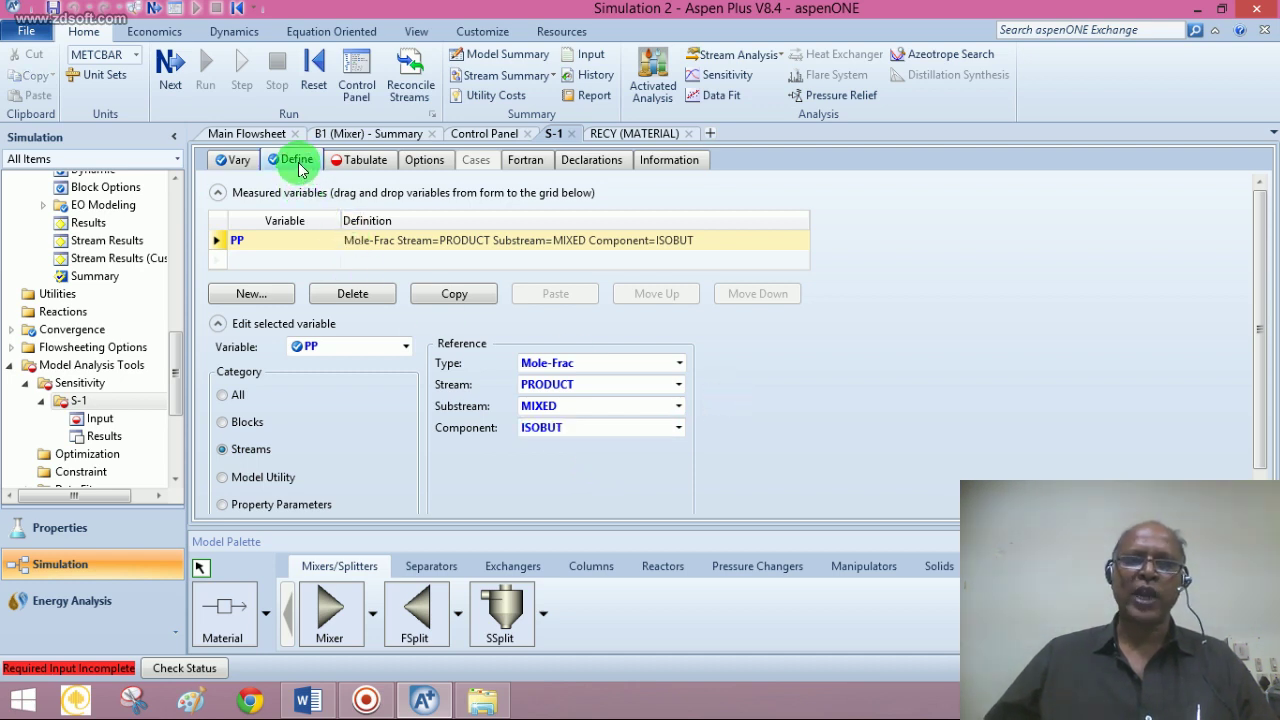
Fill the sensitivity table with the defined variable PP and run the simulation
left_click(166, 63)
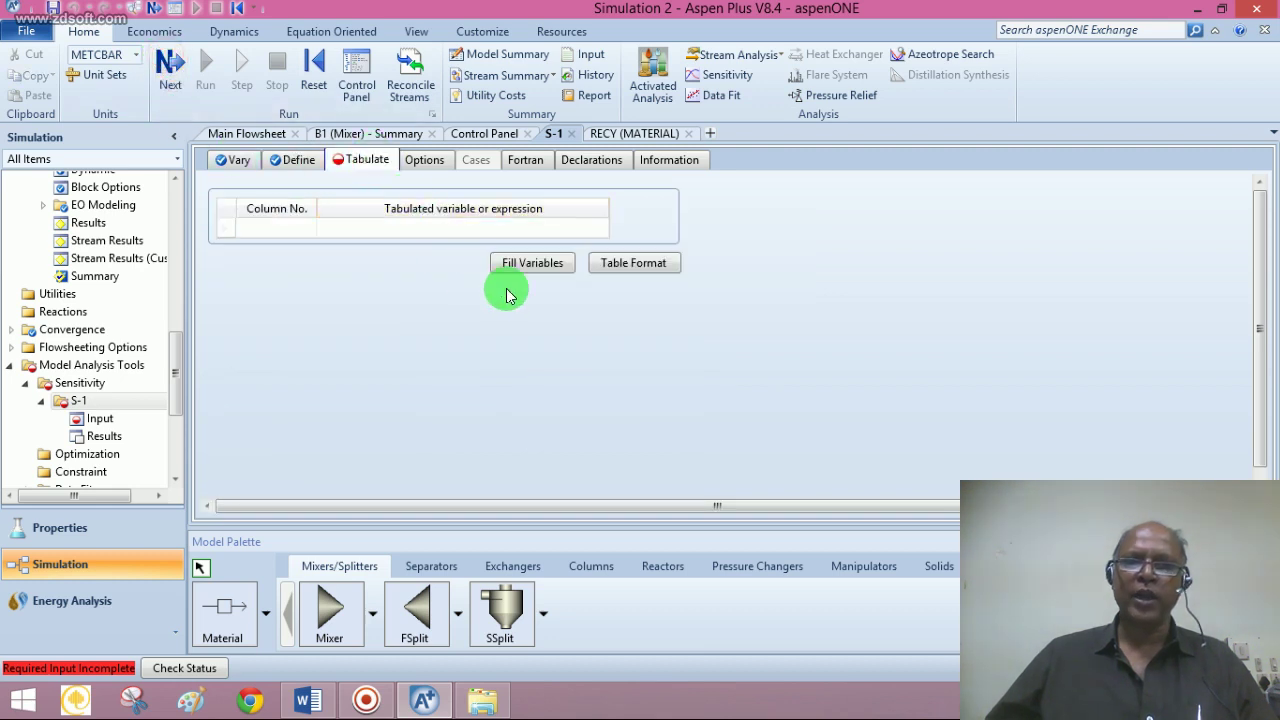
left_click(533, 263)
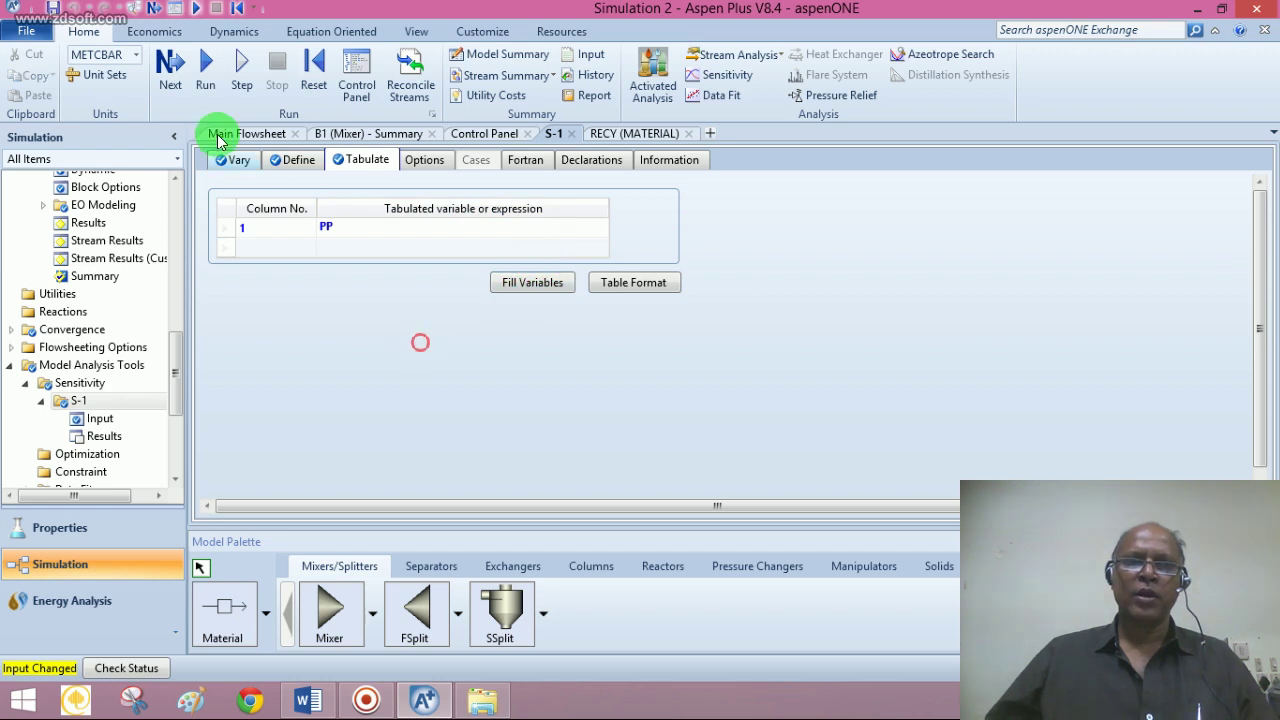
left_click(171, 64)
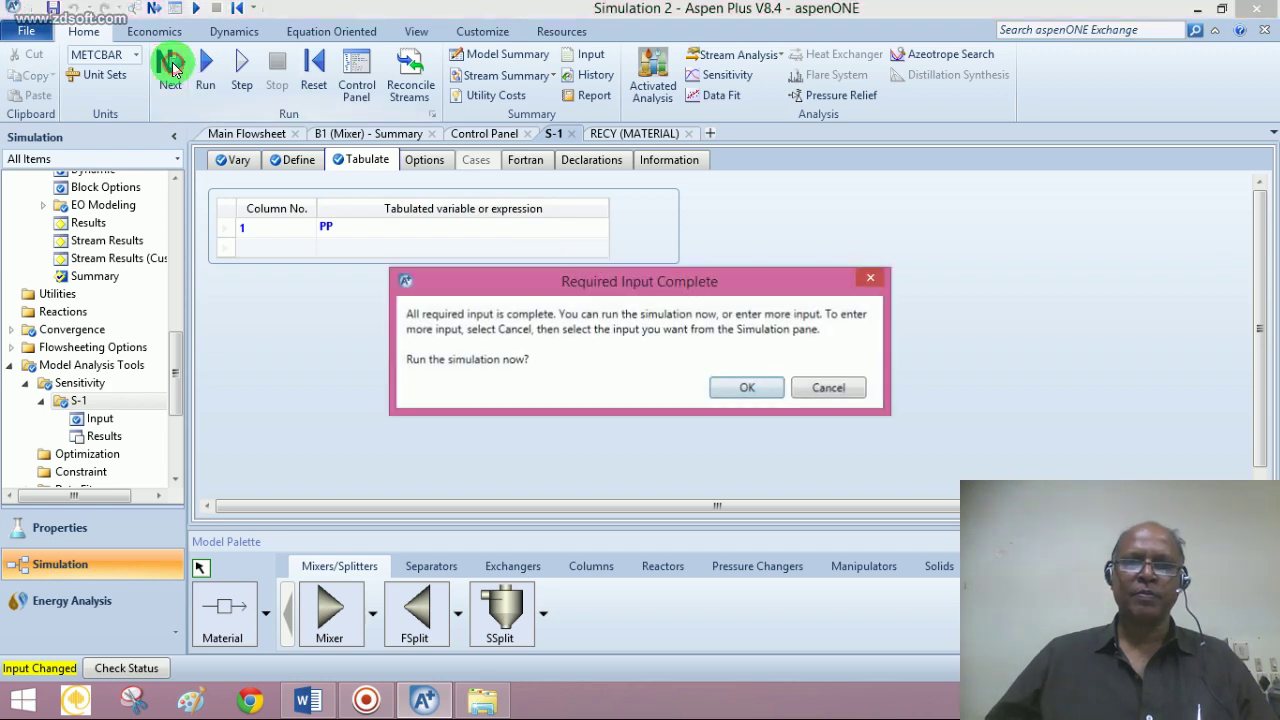
left_click(743, 387)
left_click(737, 374)
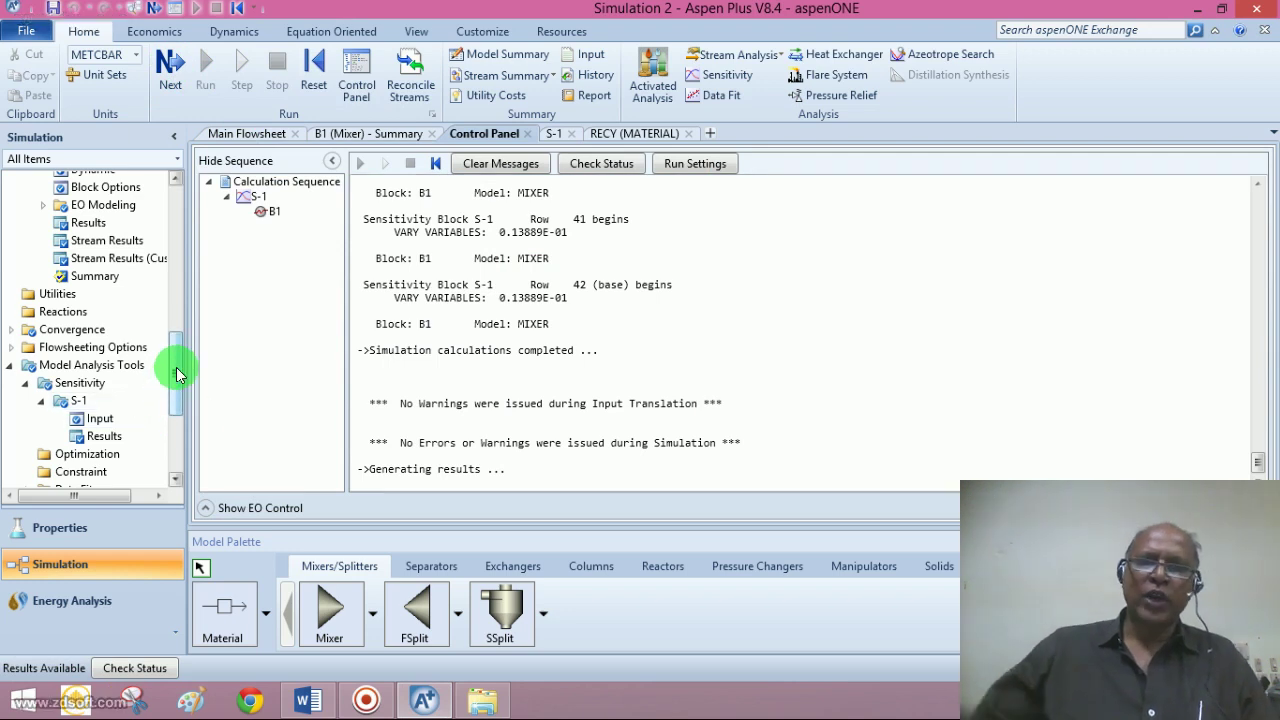
Examine the S-1 results table and plot PP against the RECY total mole flow as a results curve
left_click(103, 437)
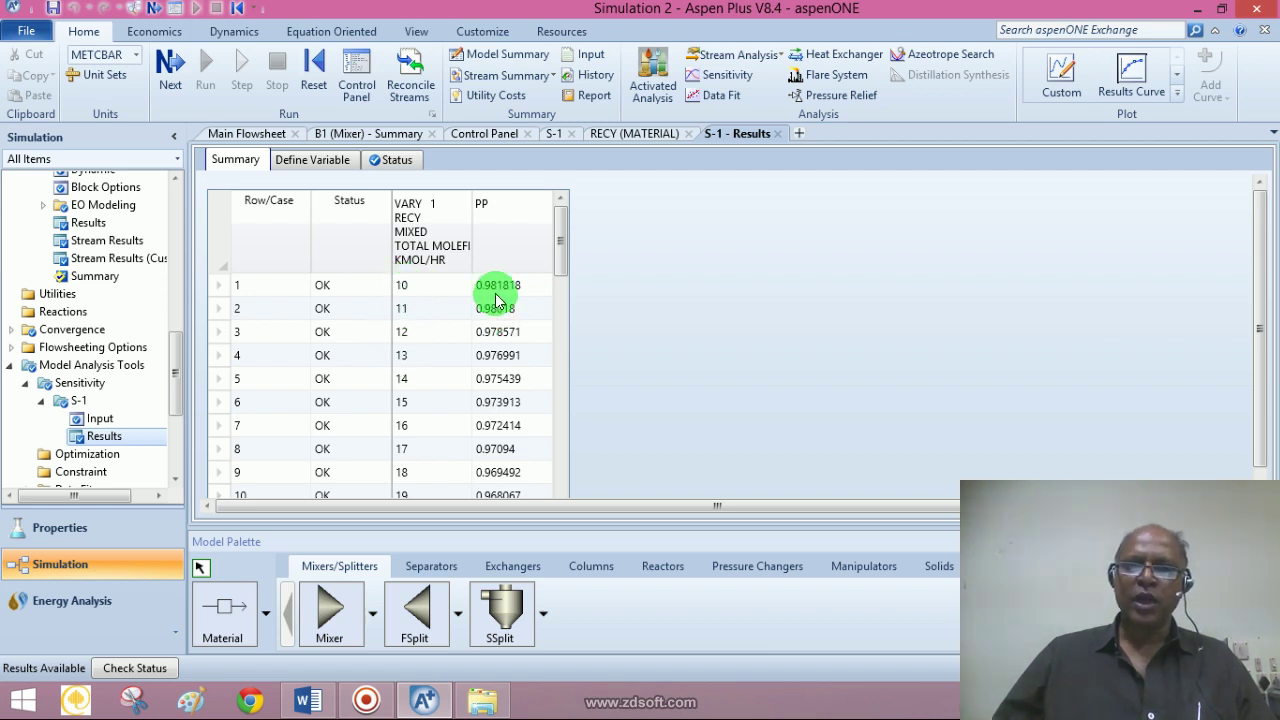
left_click_drag(555, 257, 556, 390)
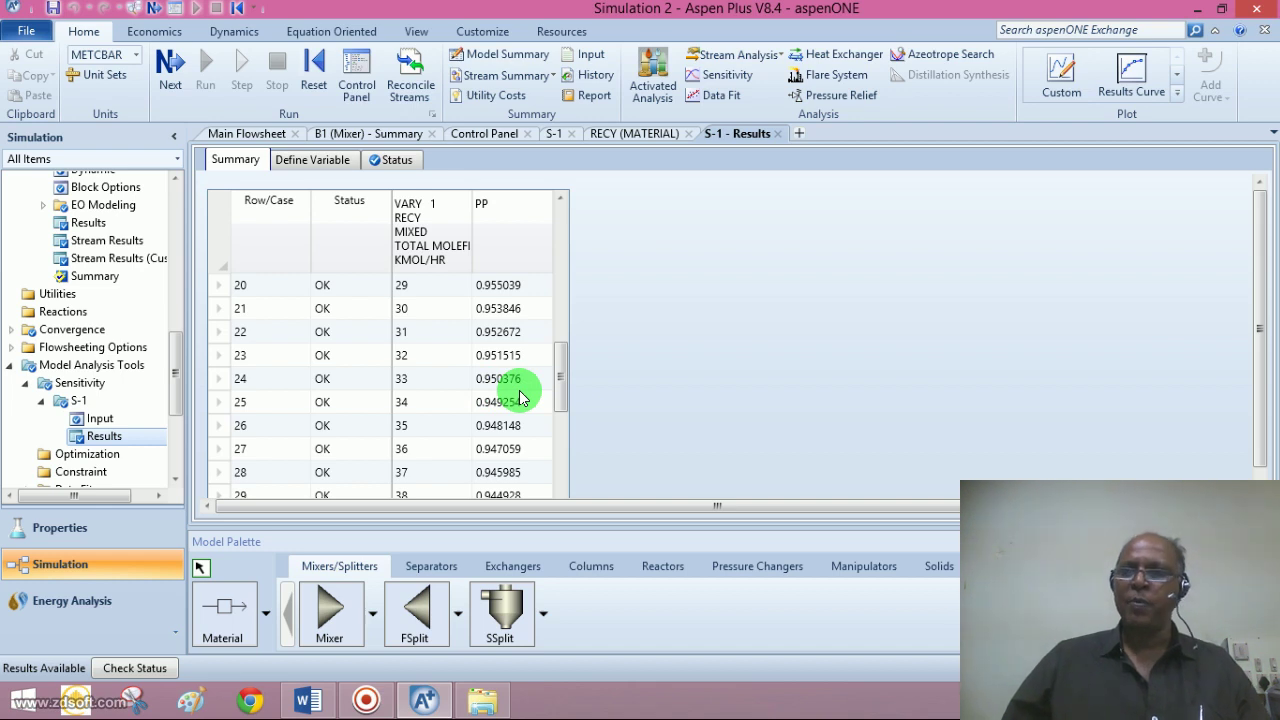
left_click(426, 207)
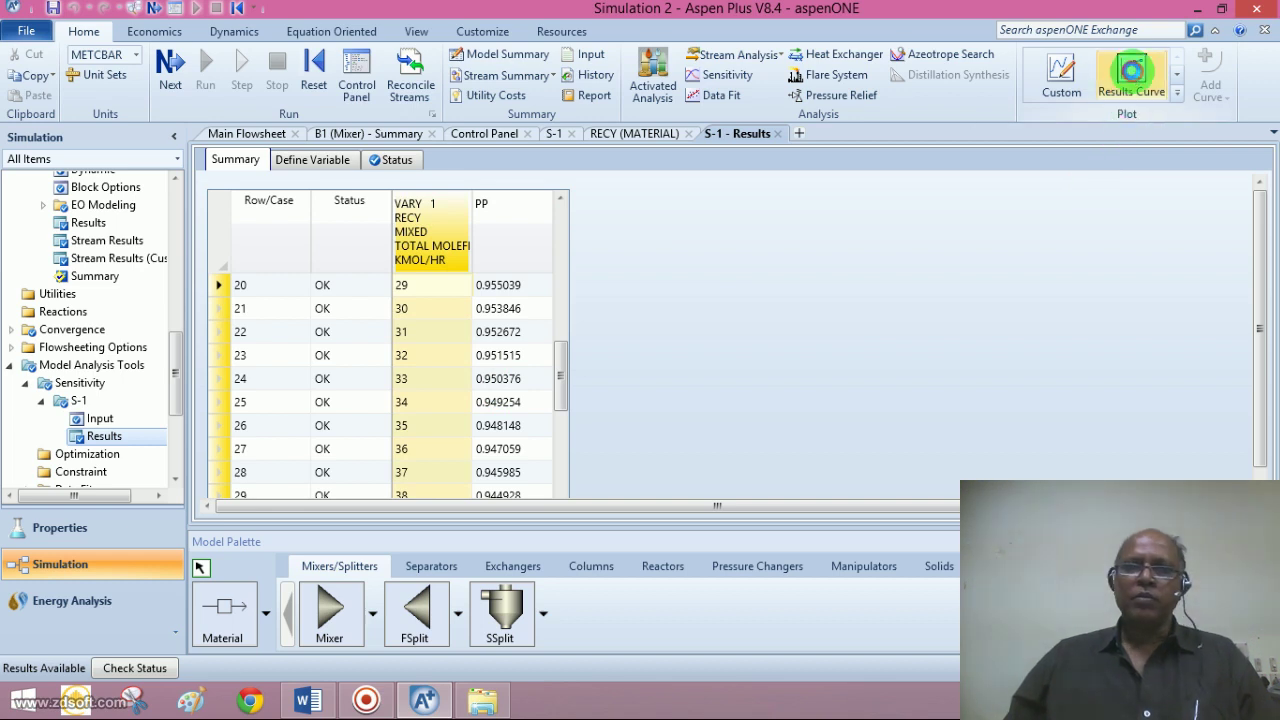
left_click(1131, 70)
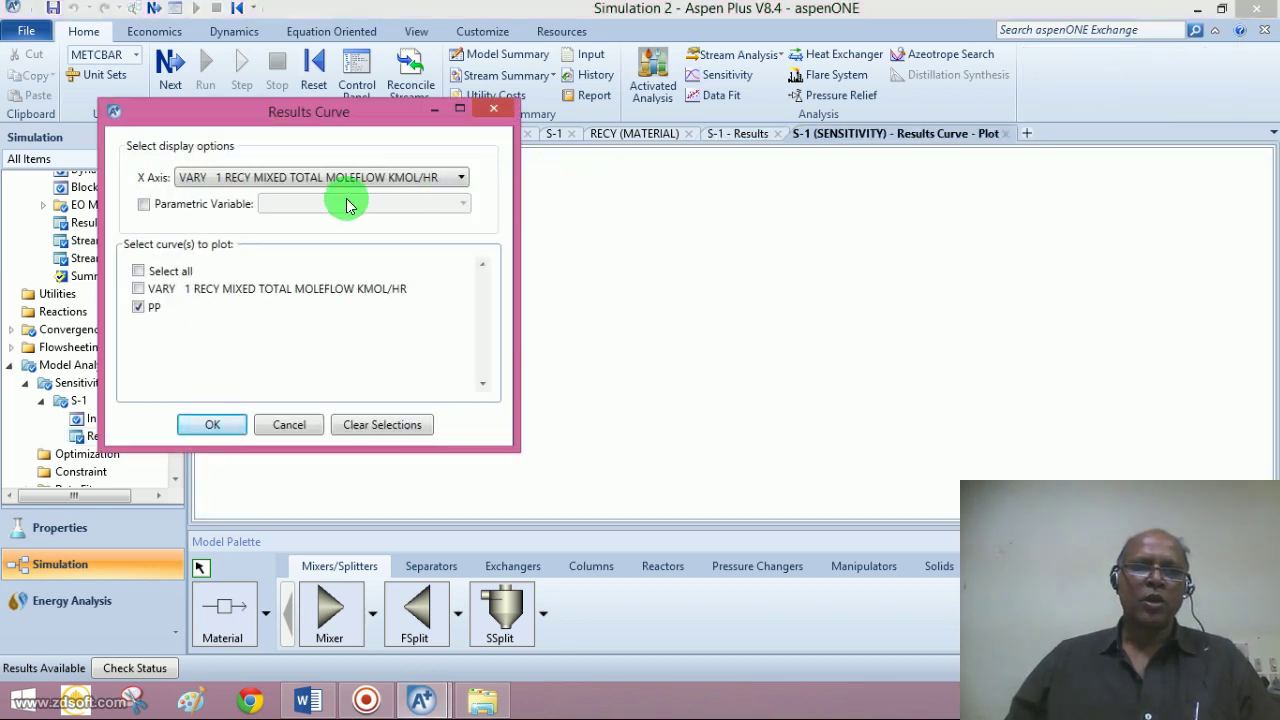
left_click(240, 424)
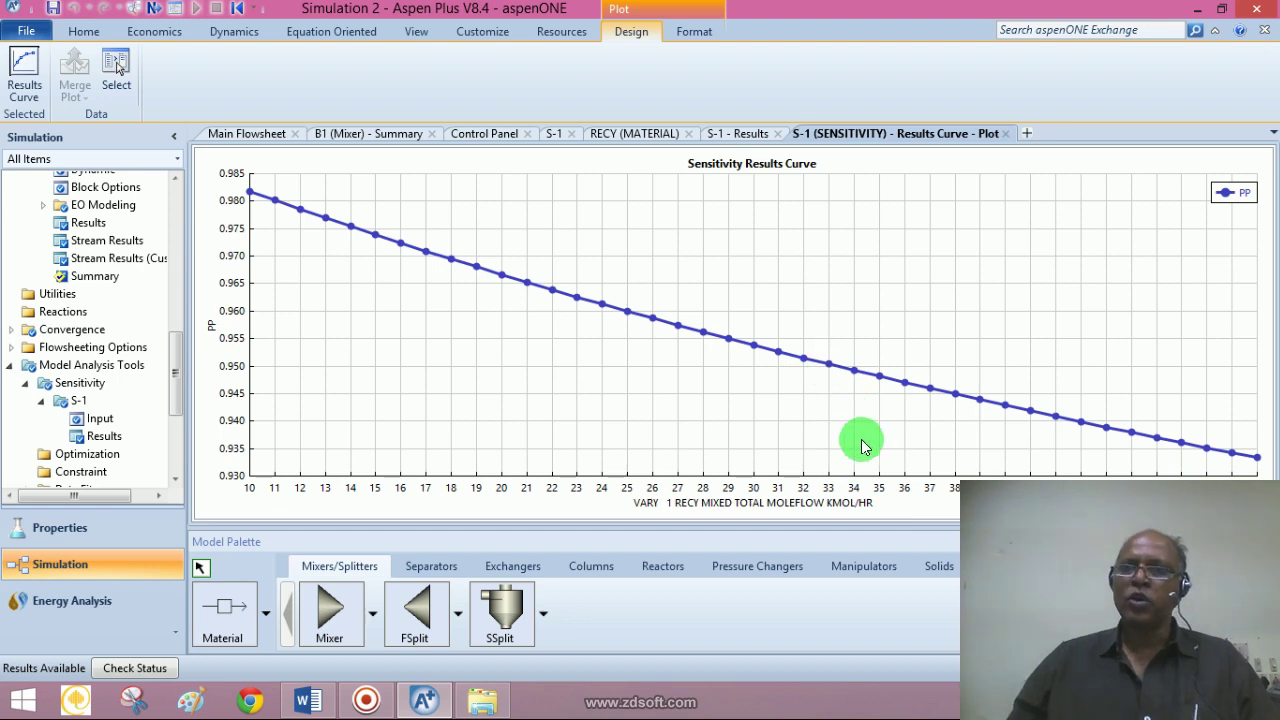
Close the results curve plot, the S-1 results, the RECY and S-1 forms, and the Control Panel
left_click(1006, 133)
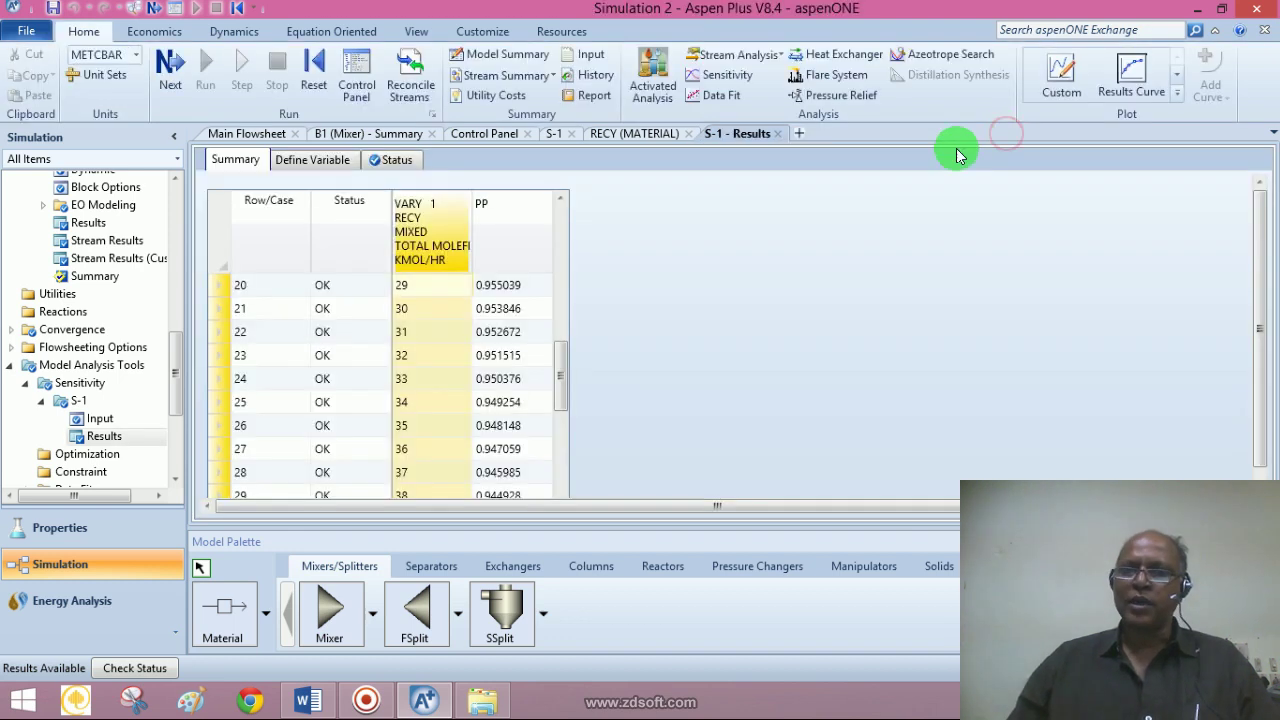
left_click(778, 134)
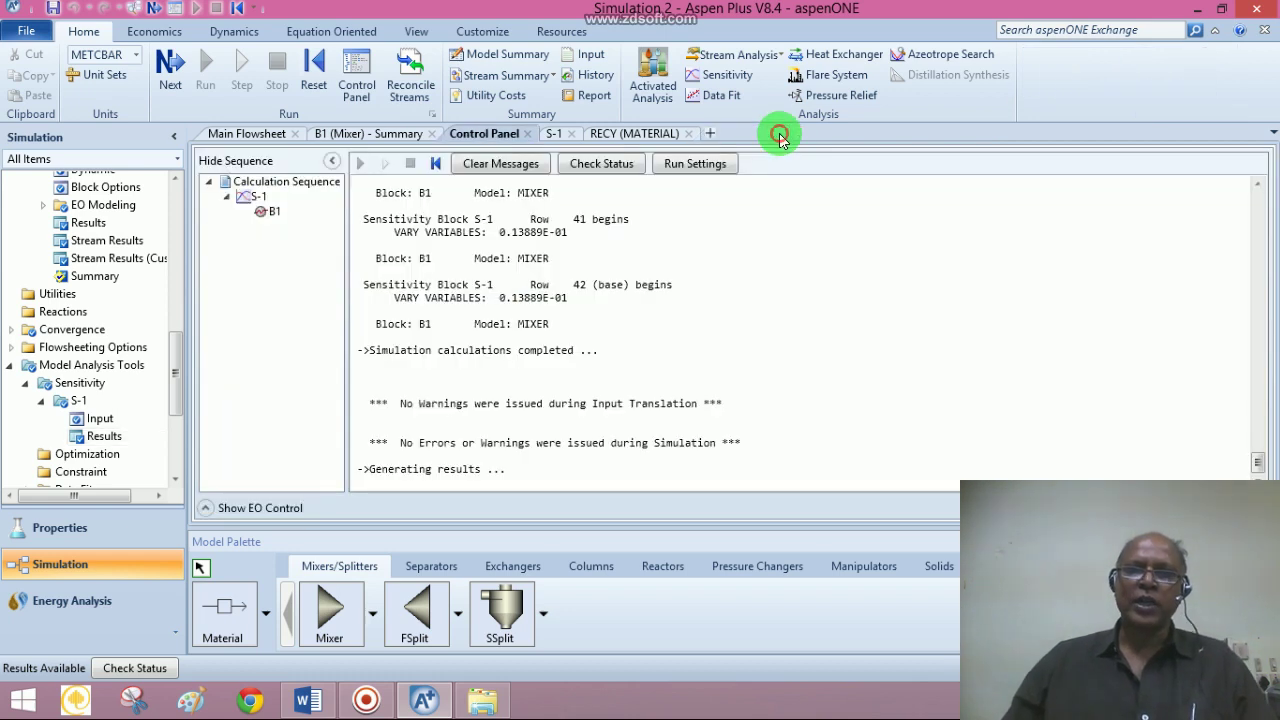
left_click(688, 133)
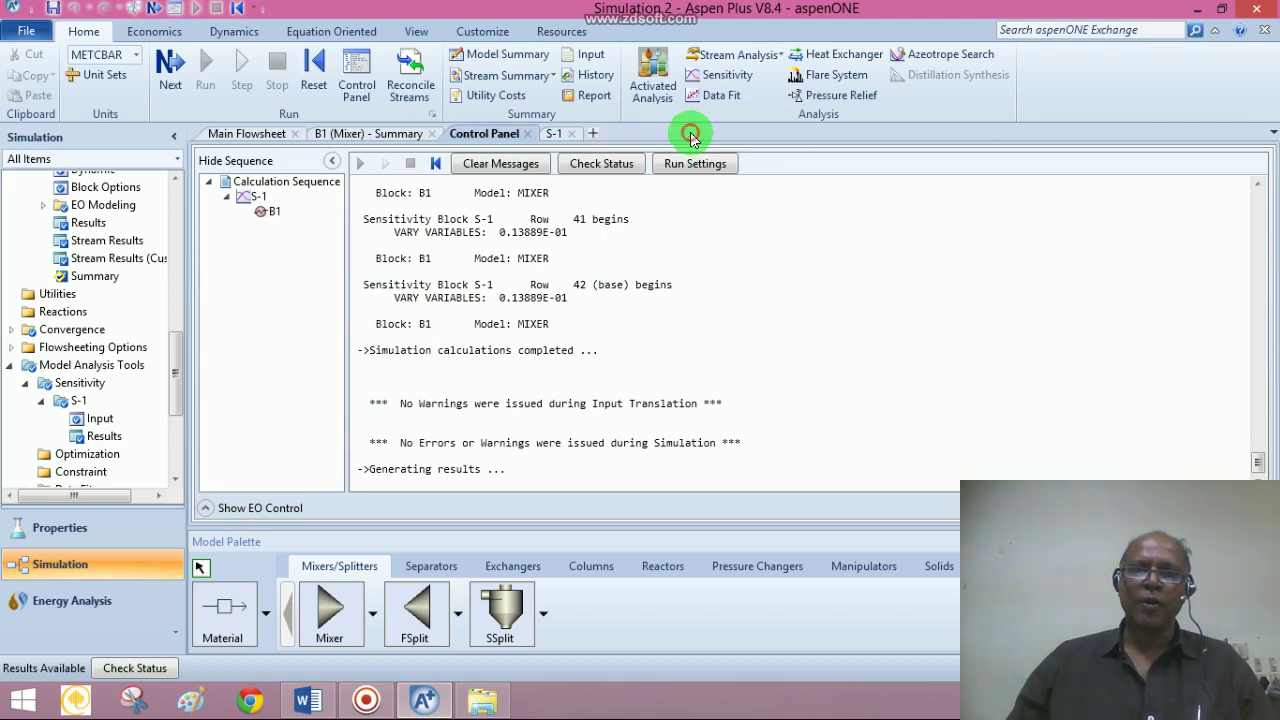
left_click(570, 134)
left_click(528, 133)
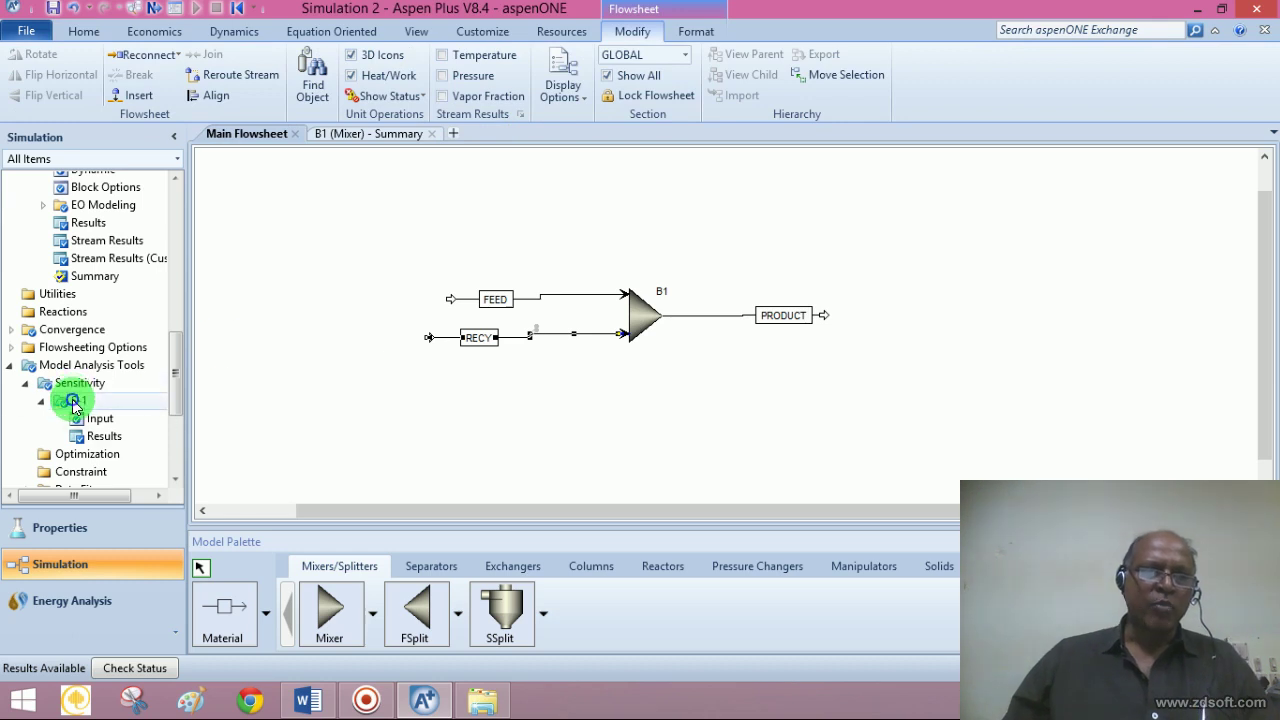
Delete the sensitivity analysis S-1 from Model Analysis Tools
right_click(73, 405)
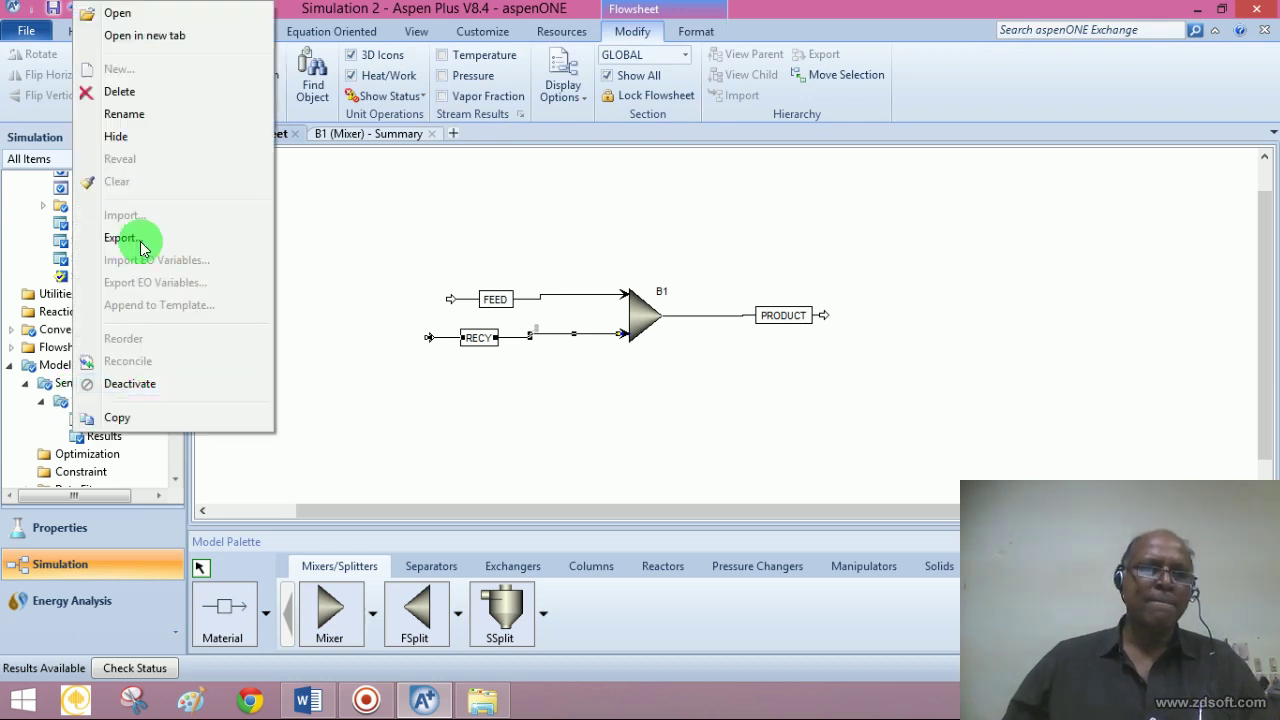
left_click(121, 92)
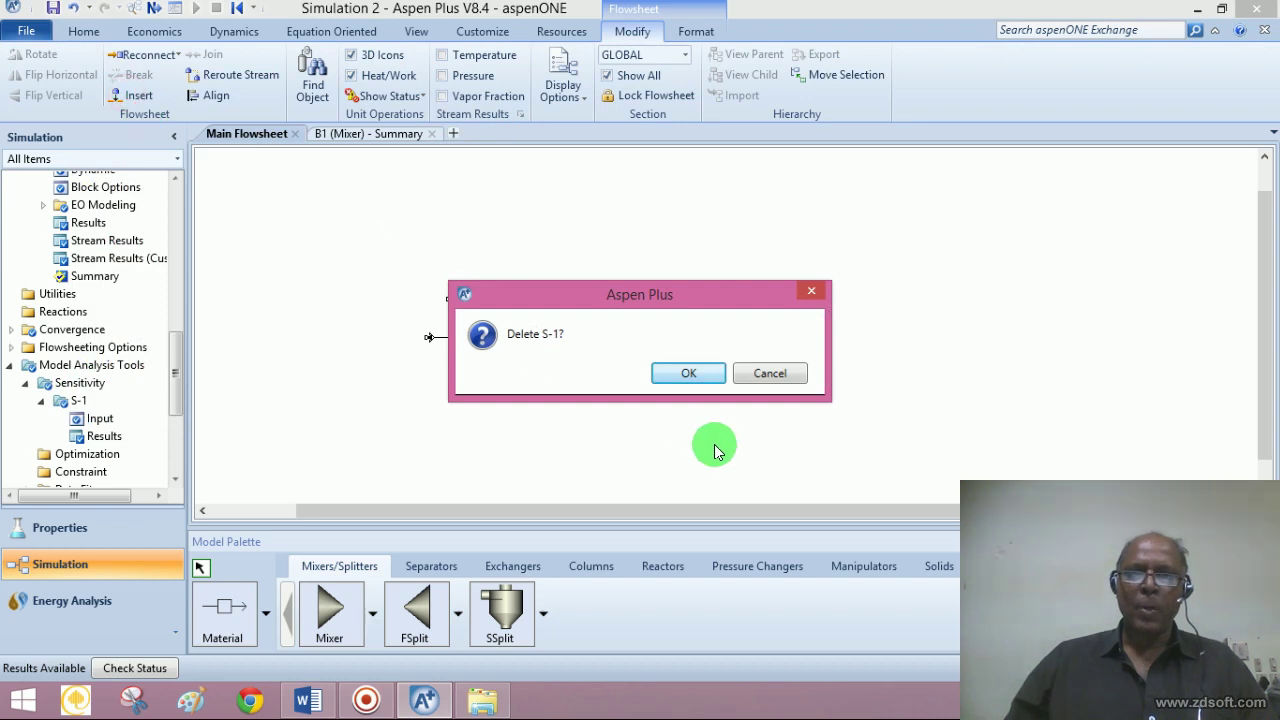
left_click(688, 375)
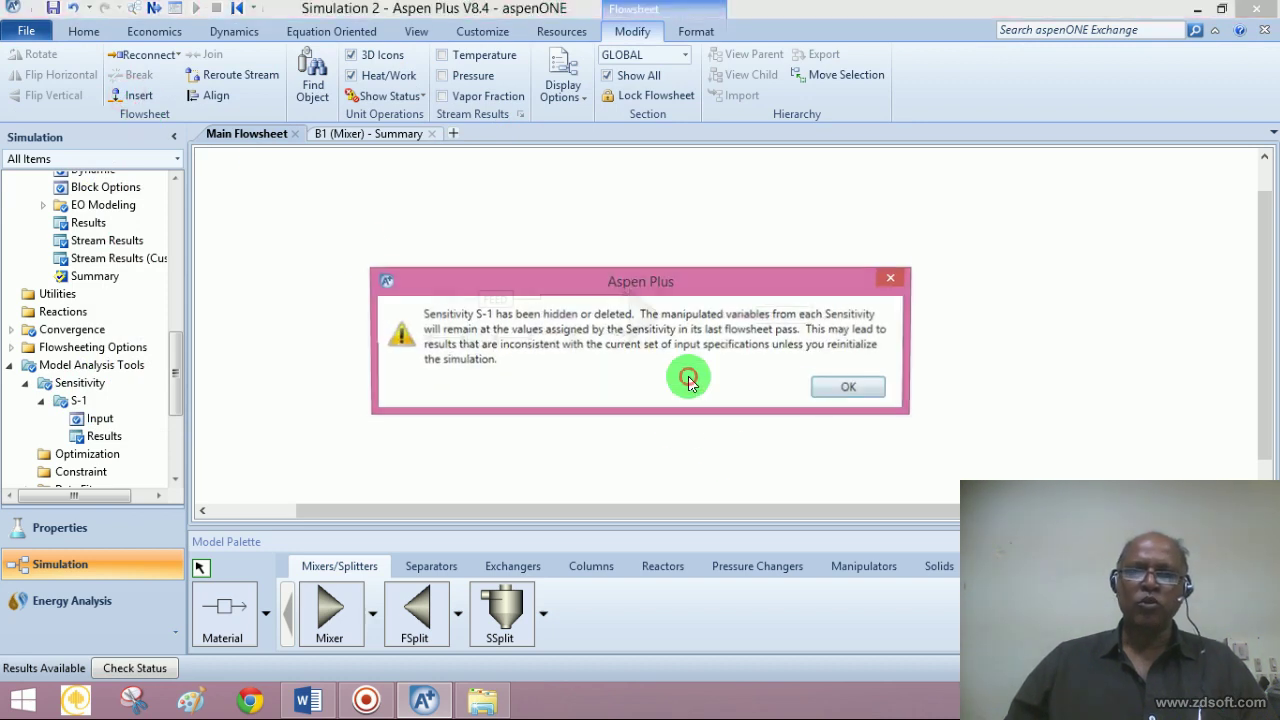
left_click(849, 388)
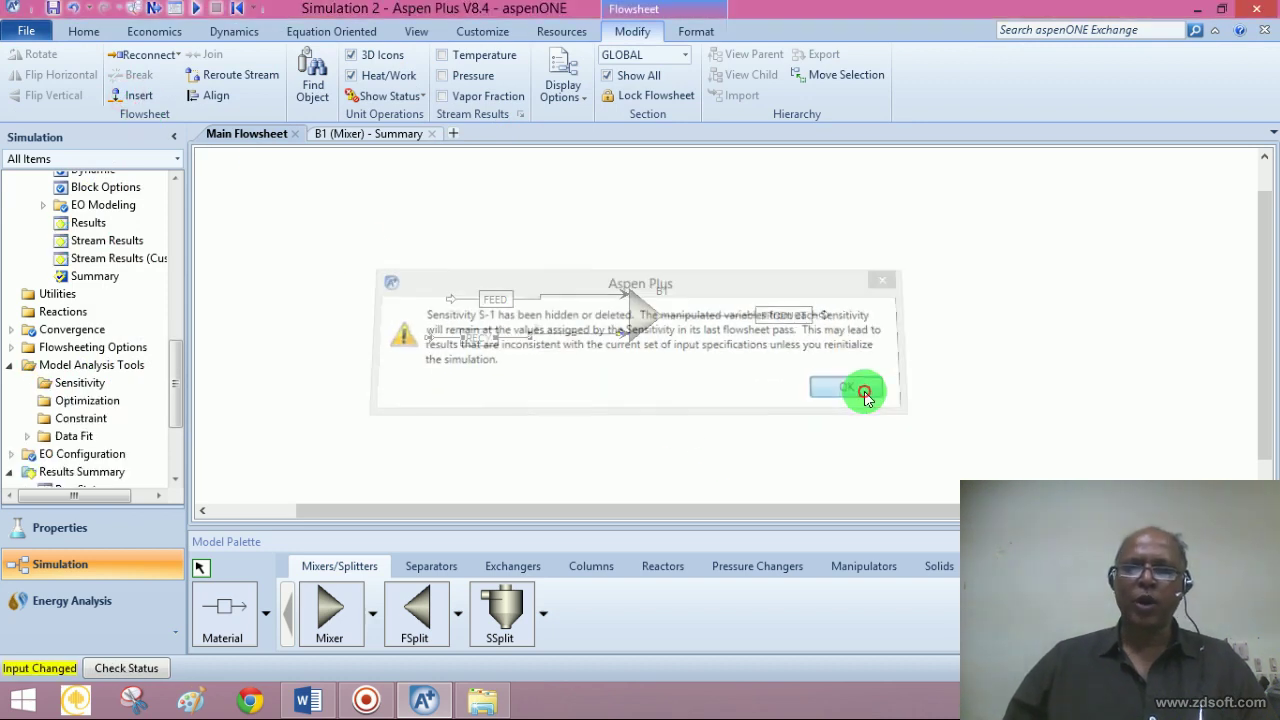
left_click(308, 256)
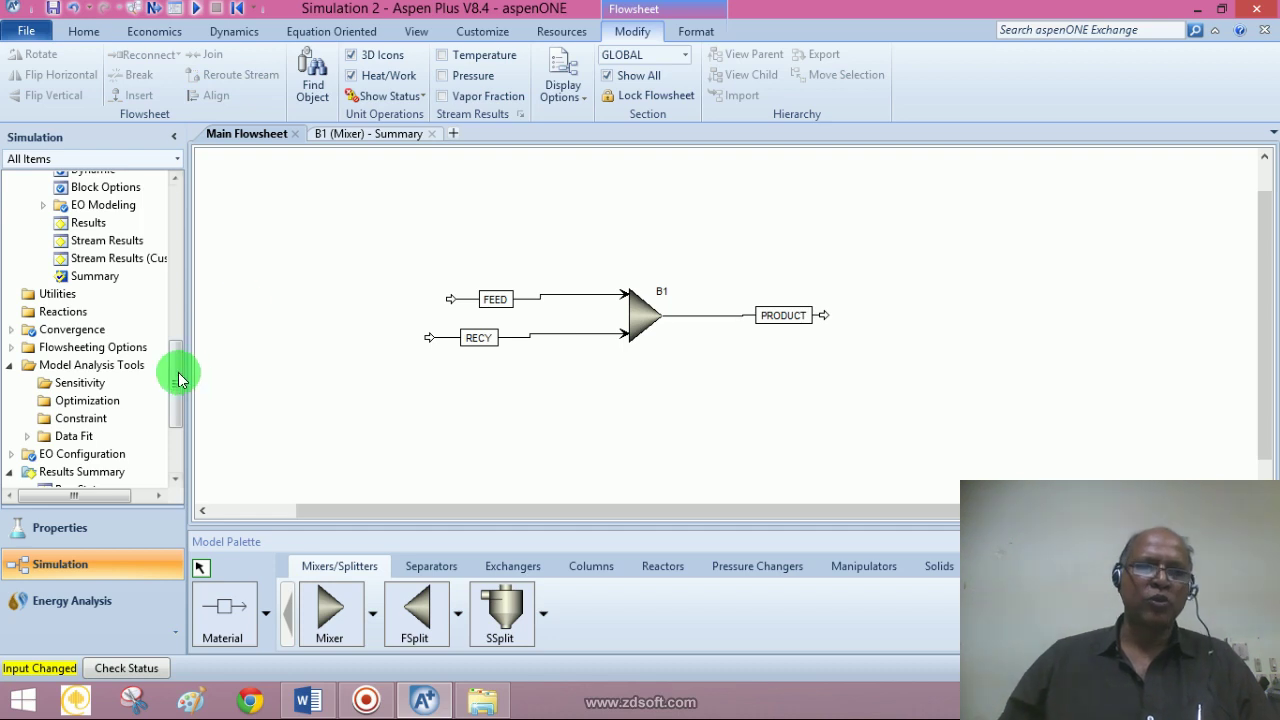
Examine the stream results of mixer B1, comparing component flows and mole fractions in FEED, RECY and PRODUCT
left_click_drag(178, 377, 178, 323)
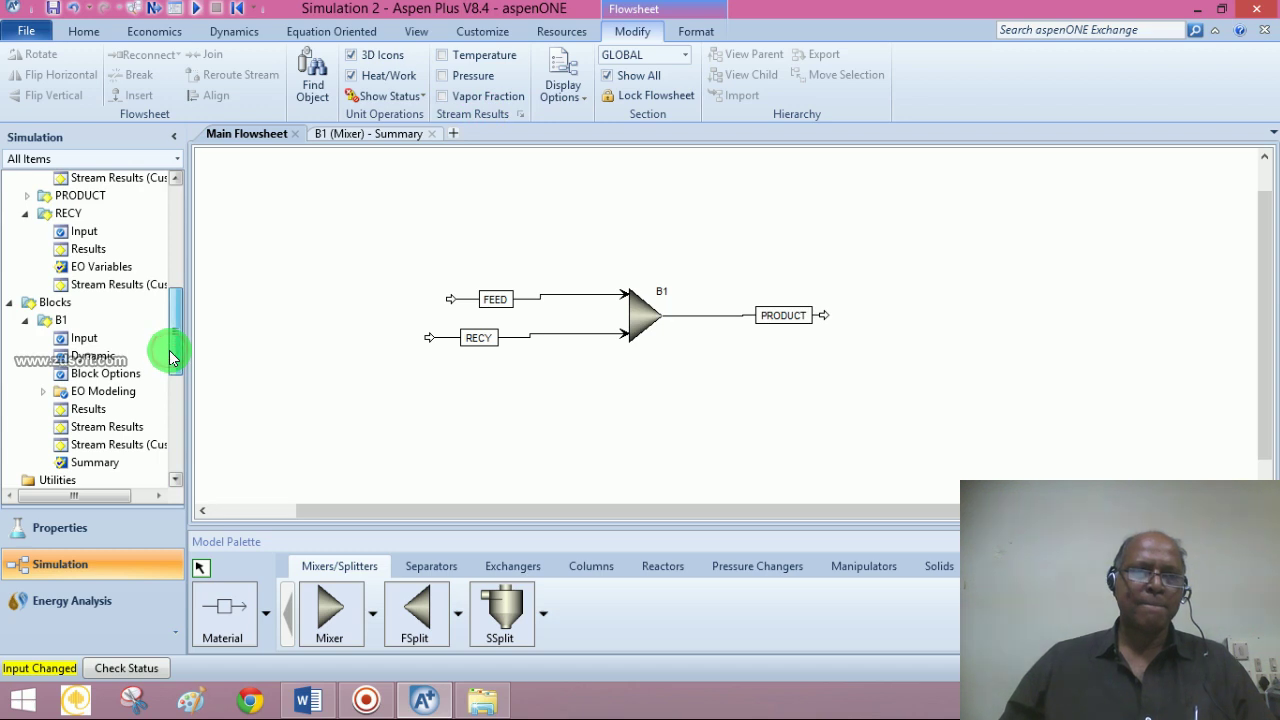
left_click(121, 427)
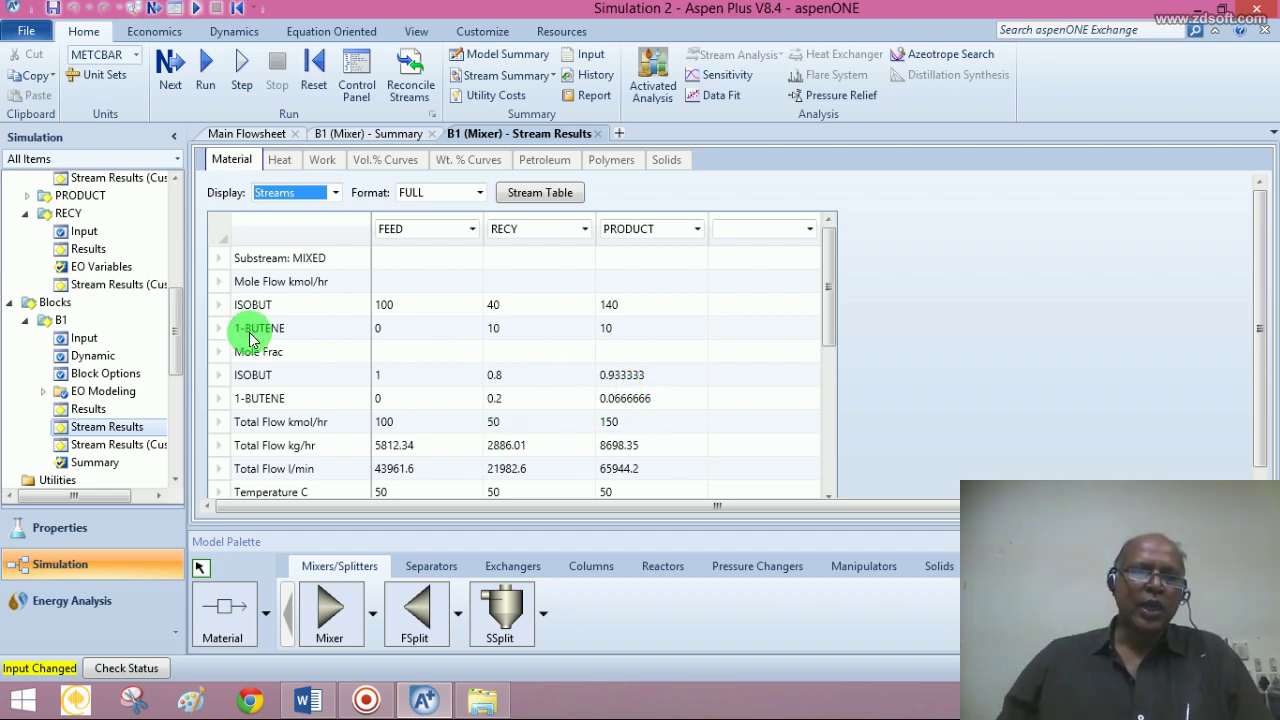
Create a new design specification with the ID DS-1 under Flowsheeting Options
left_click_drag(170, 334, 172, 379)
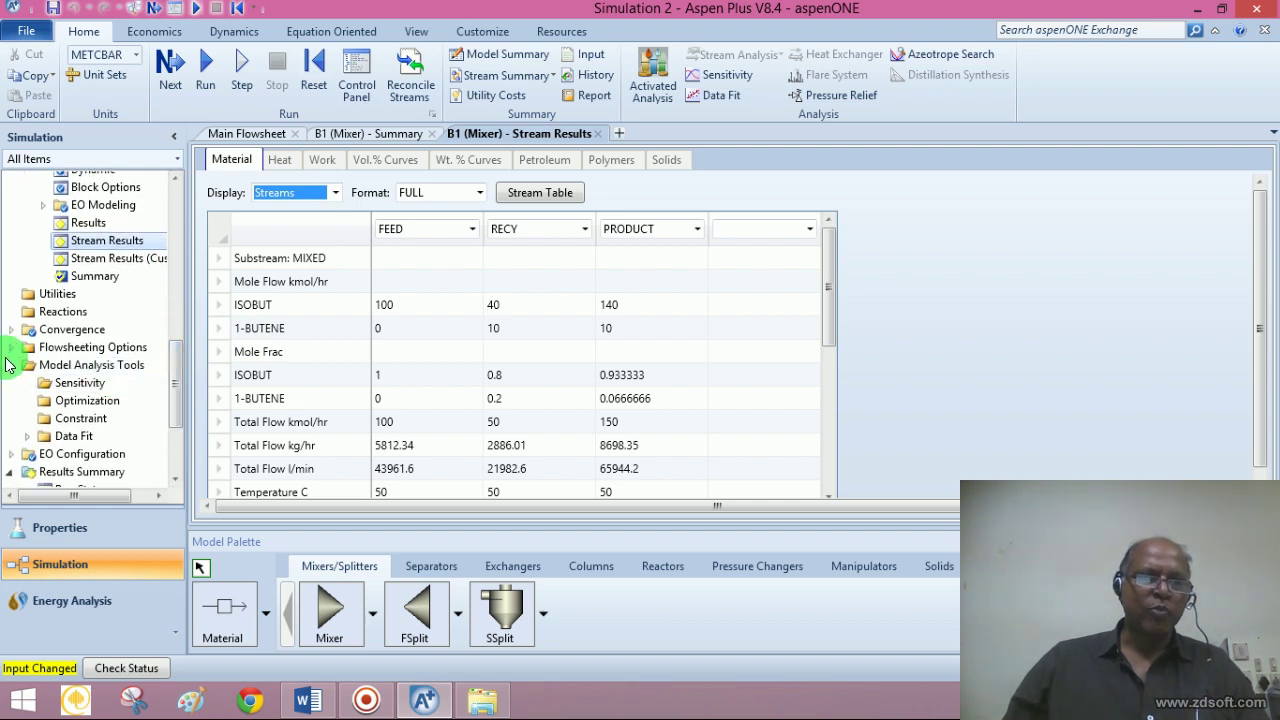
left_click(11, 348)
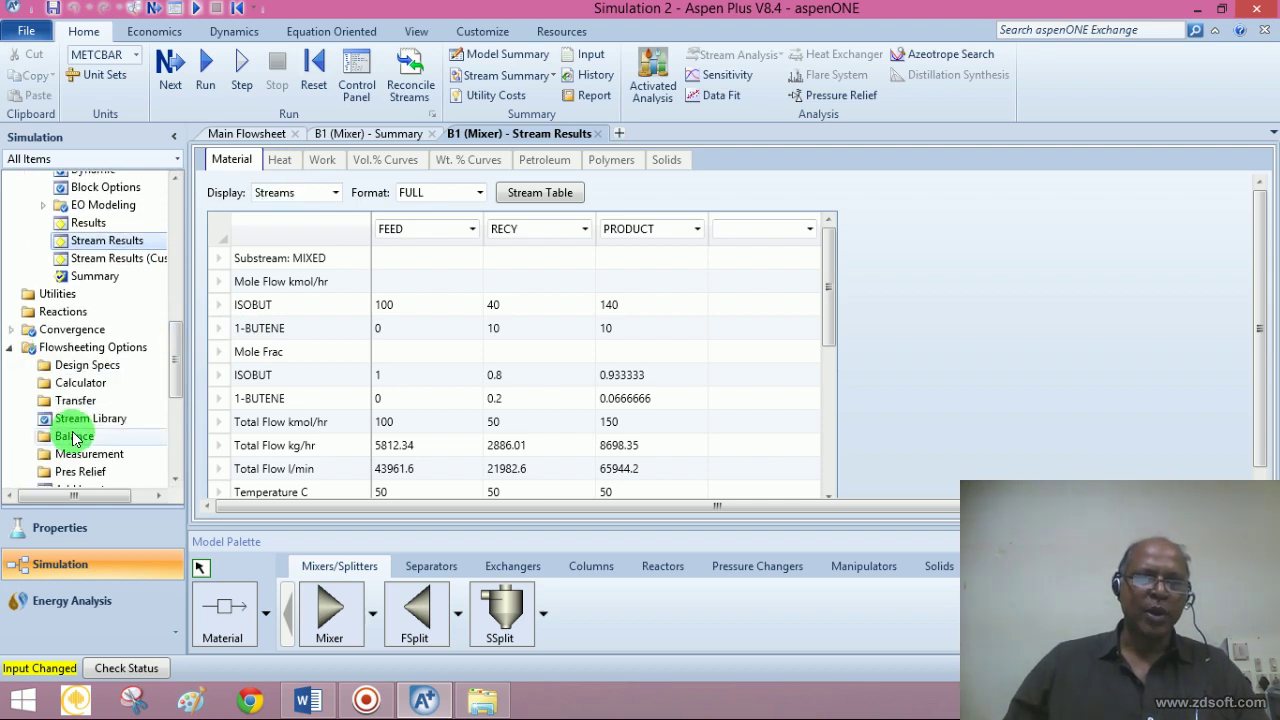
left_click(68, 368)
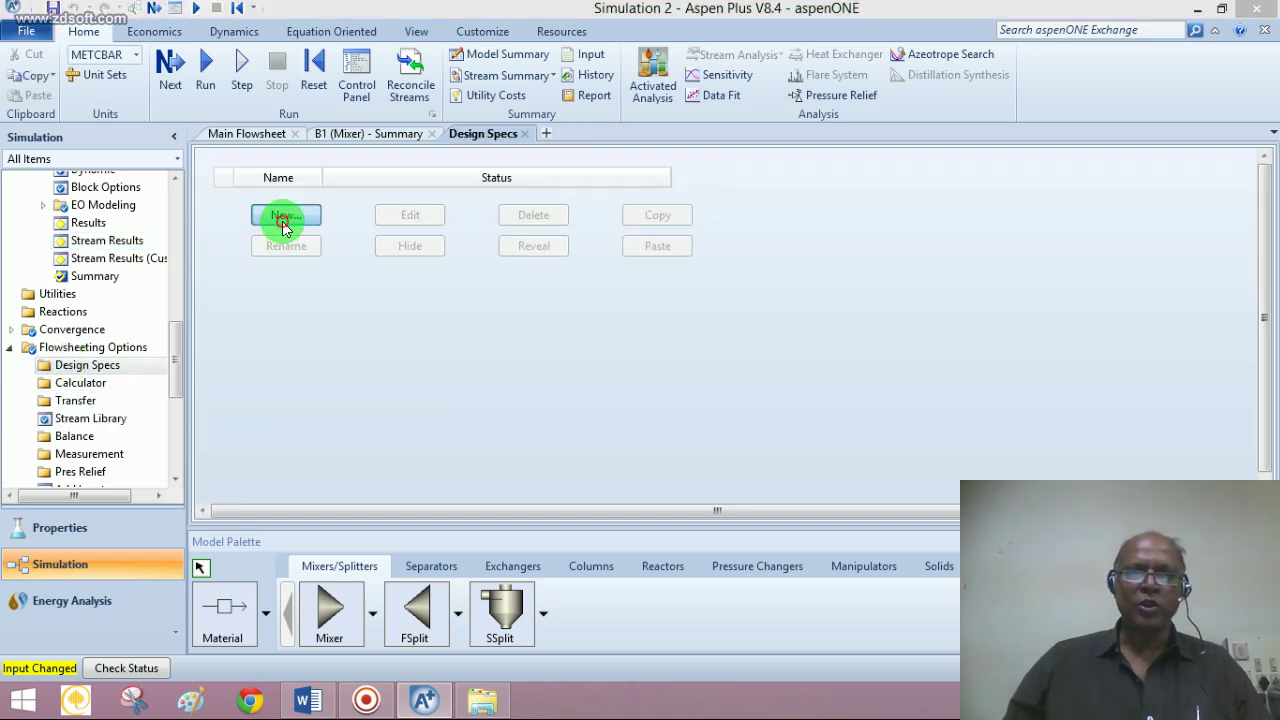
left_click(284, 217)
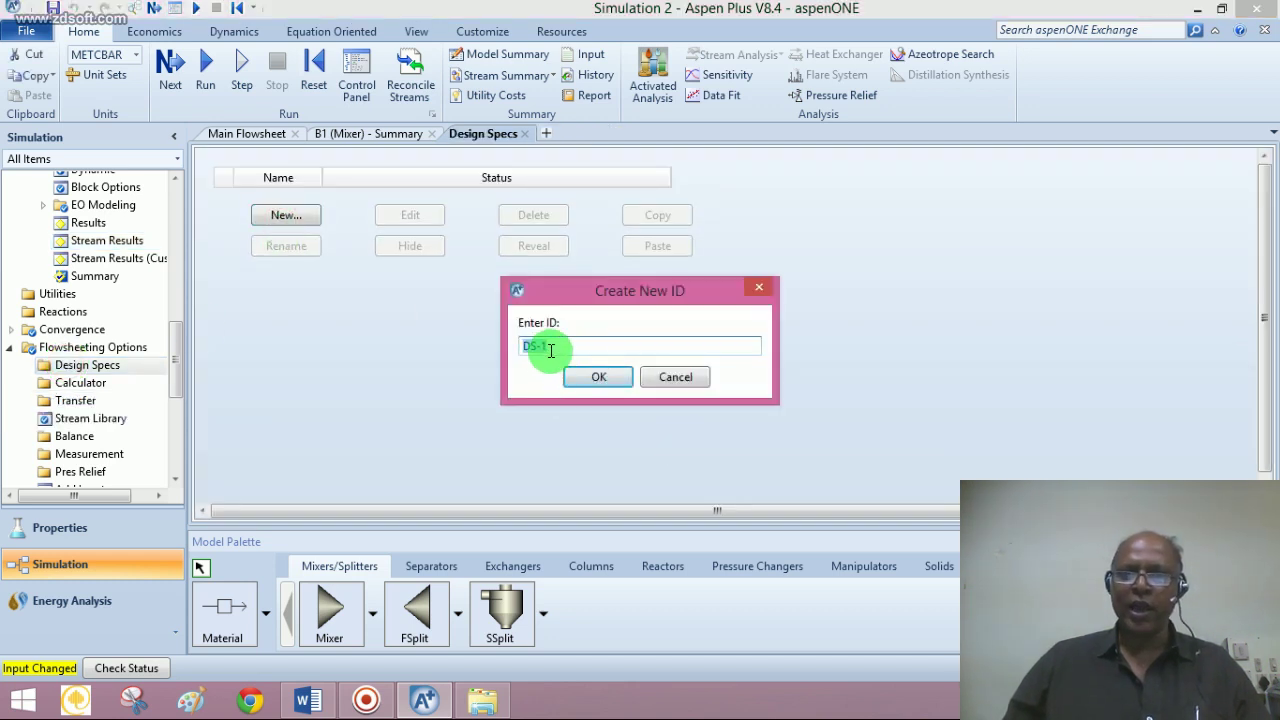
left_click(588, 377)
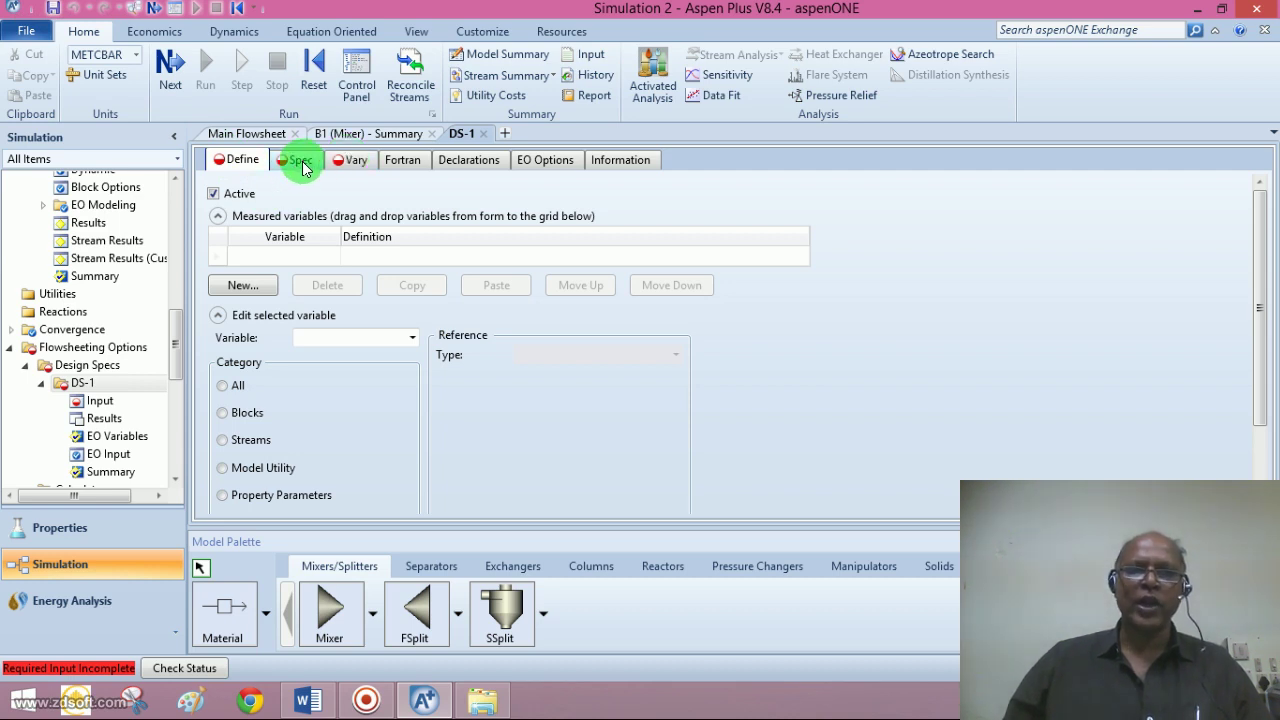
Create a measured variable named PP in the Define section of design specification DS-1
left_click(245, 287)
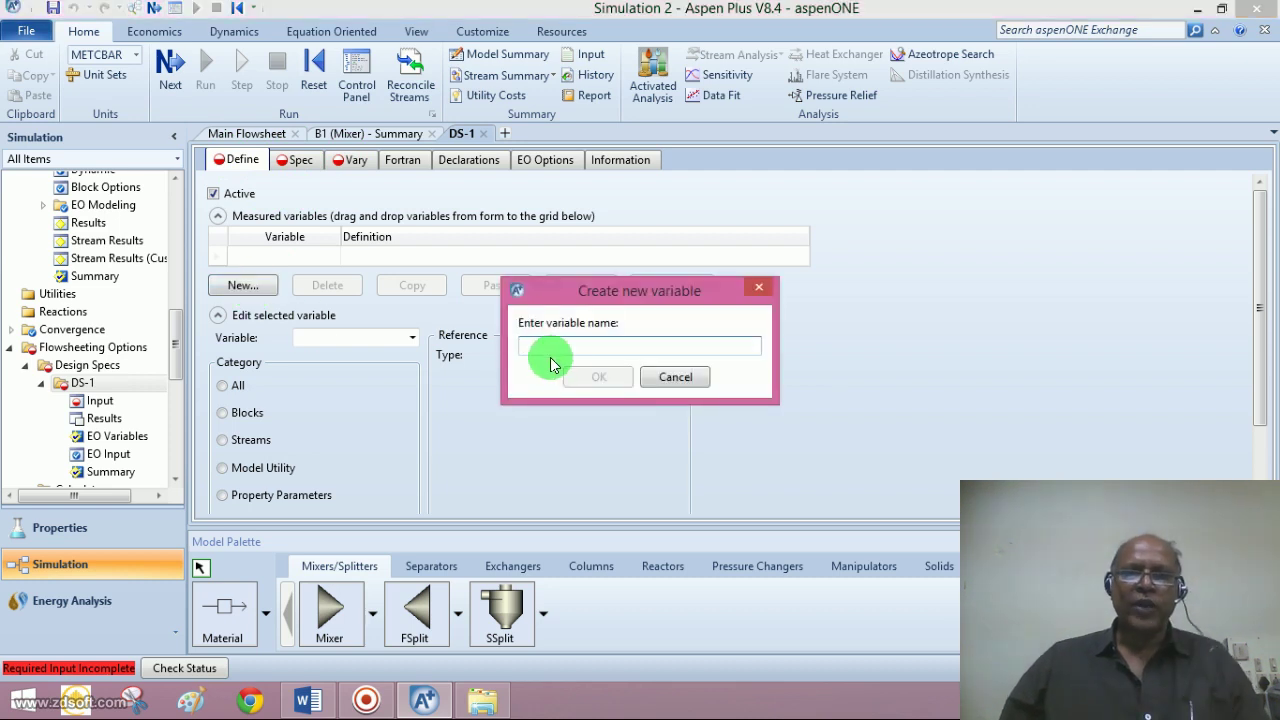
type("PP")
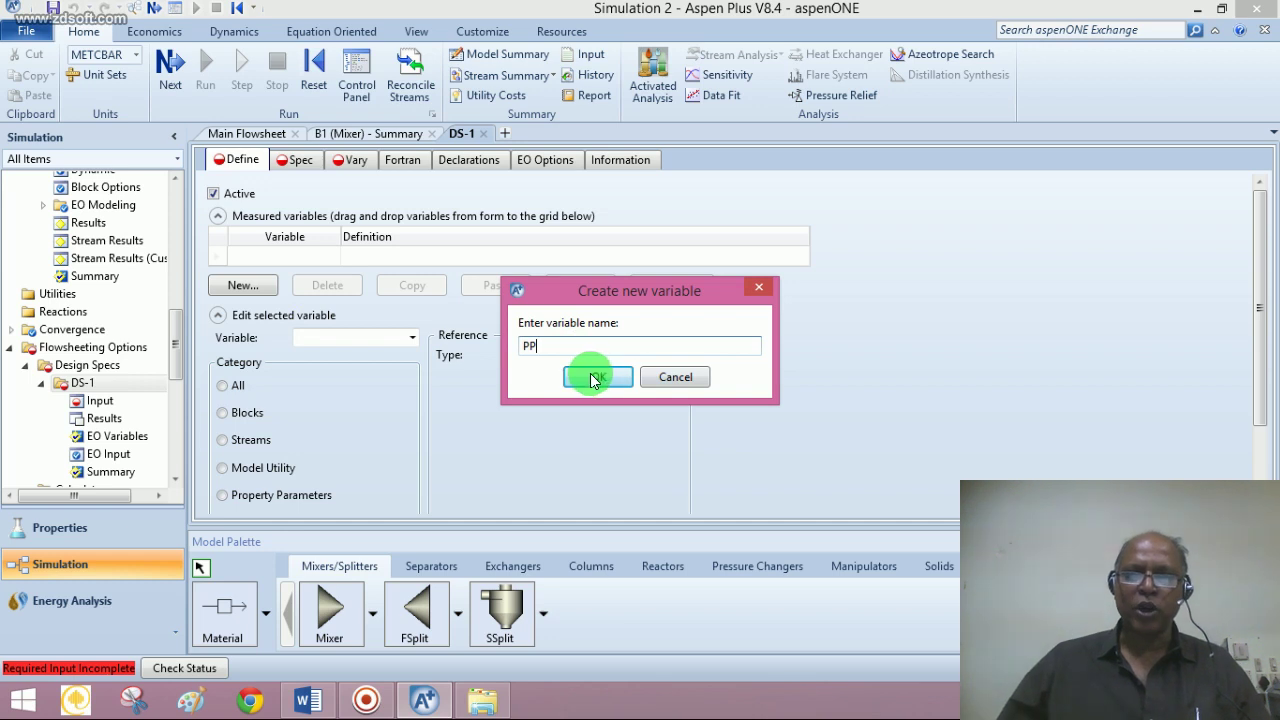
left_click(594, 376)
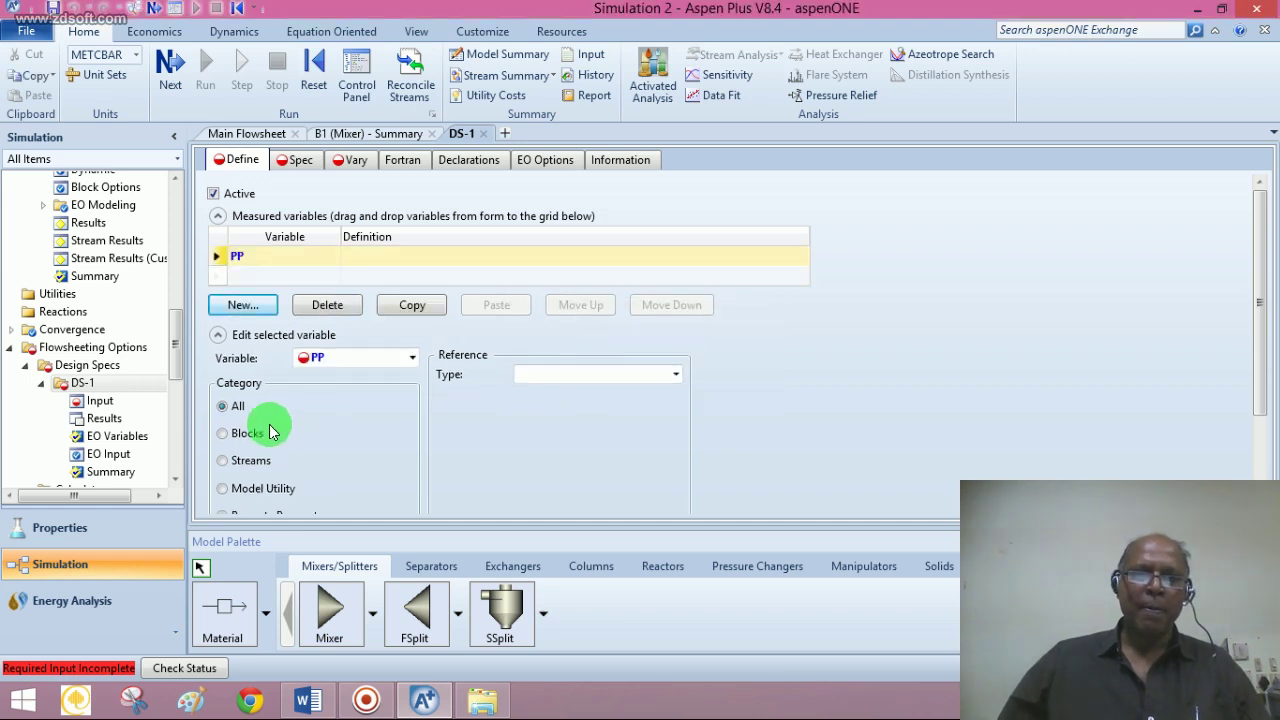
Define variable PP as the stream mole fraction (Mole-Frac) of ISOBUT in stream PRODUCT, substream MIXED
left_click(223, 462)
left_click(675, 373)
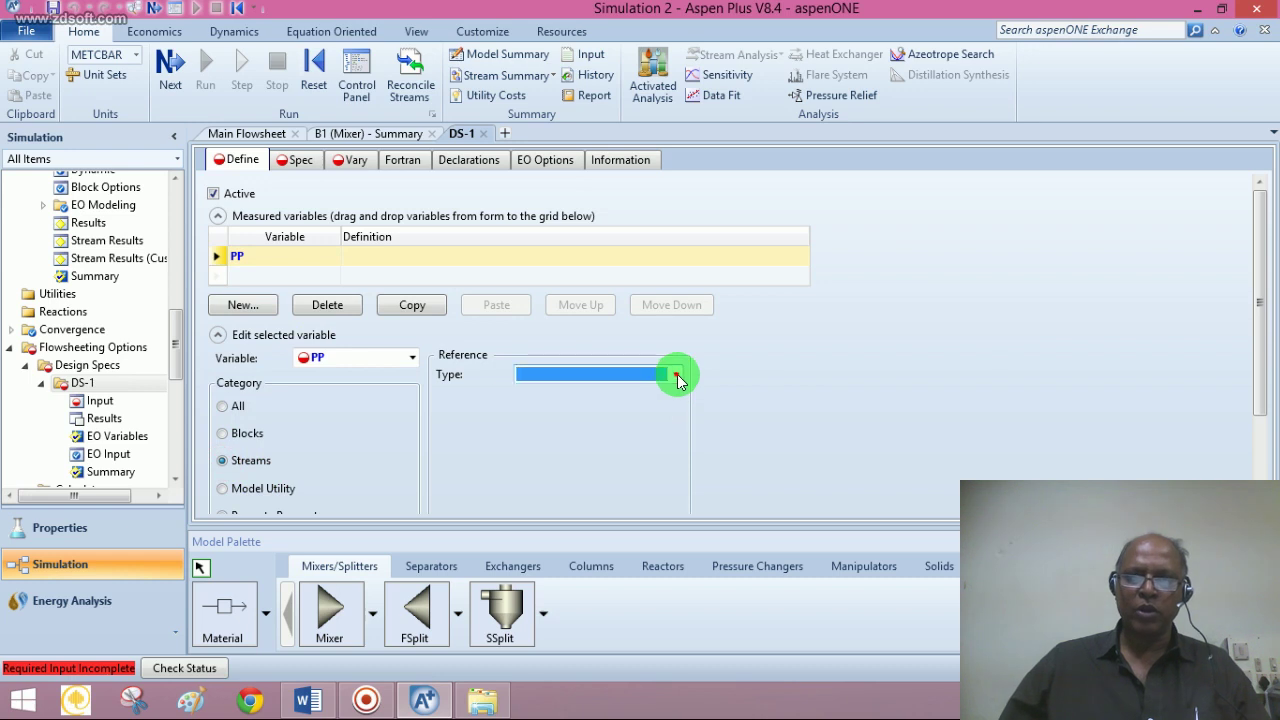
left_click(550, 535)
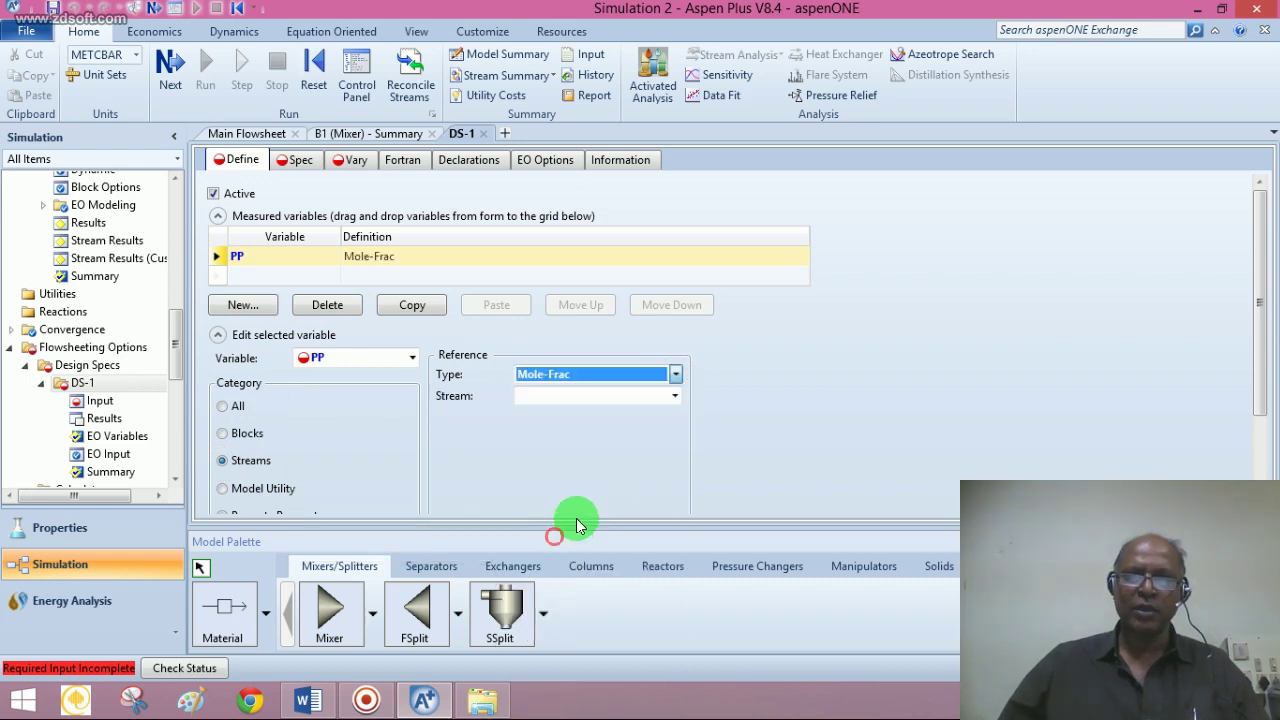
left_click(675, 397)
left_click(592, 437)
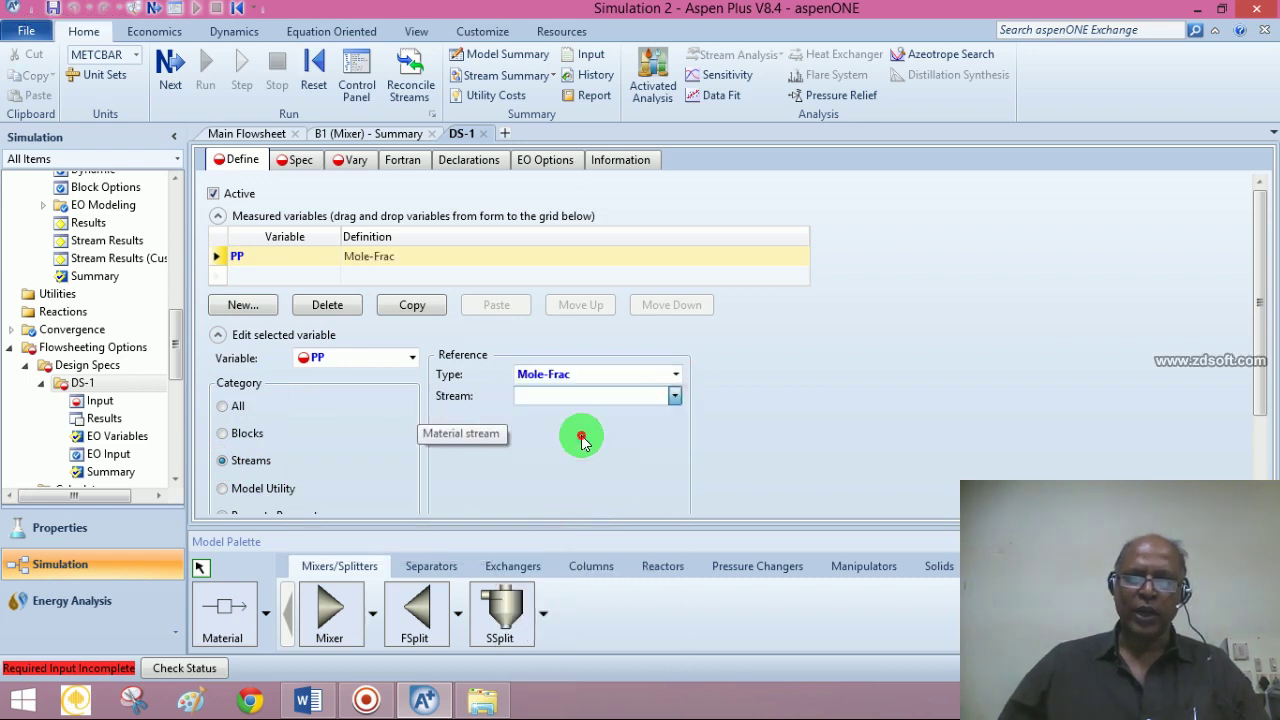
left_click(671, 443)
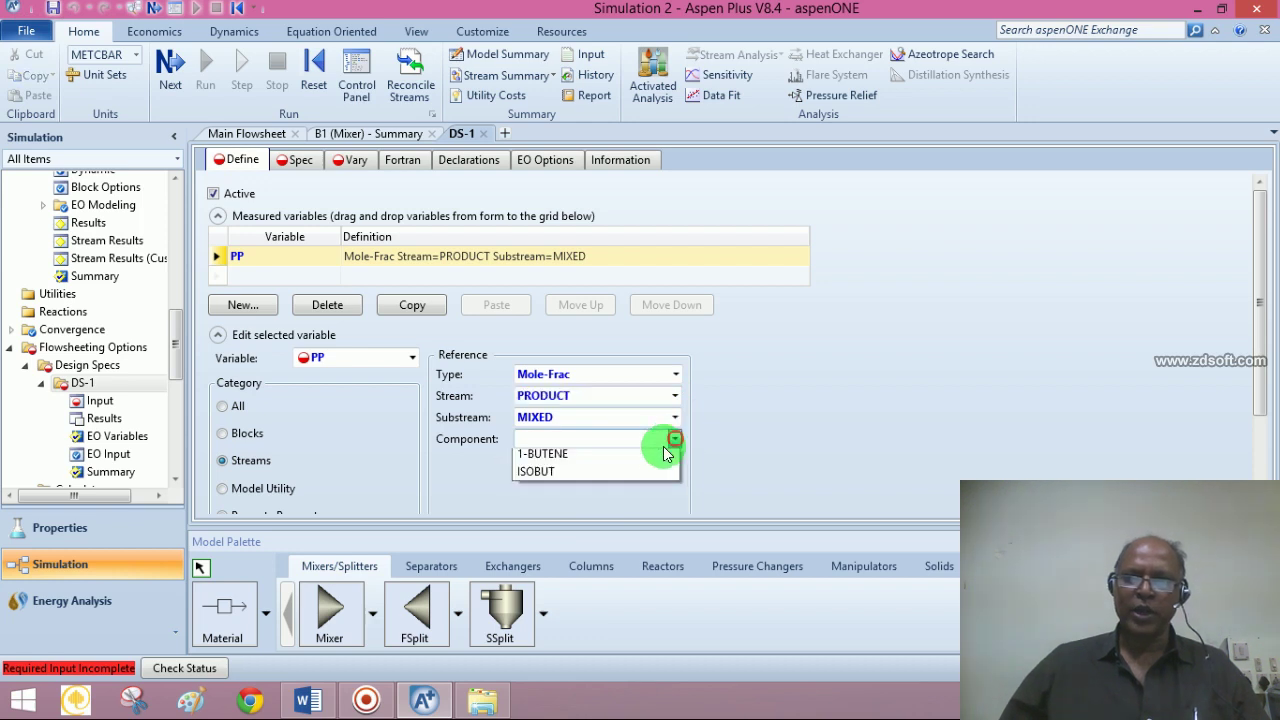
left_click(565, 478)
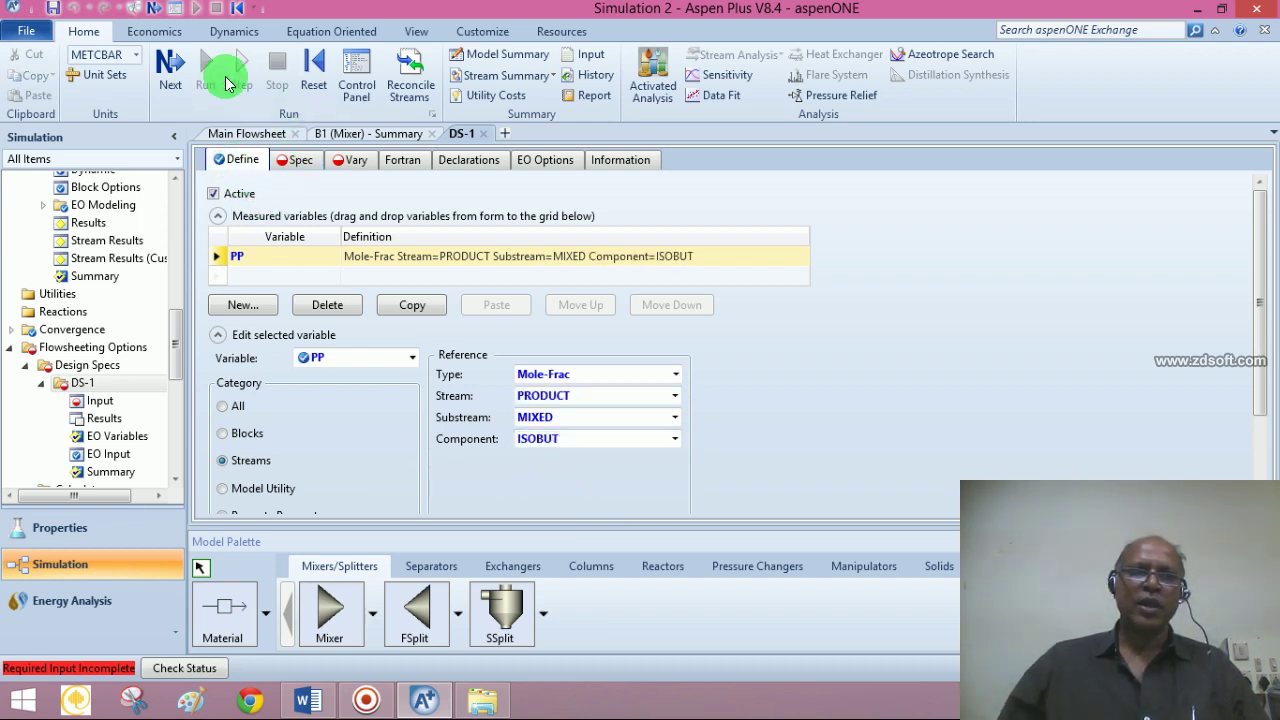
Set the design specification expression to PP with a target of 0.95 and enter its tolerance
left_click(168, 64)
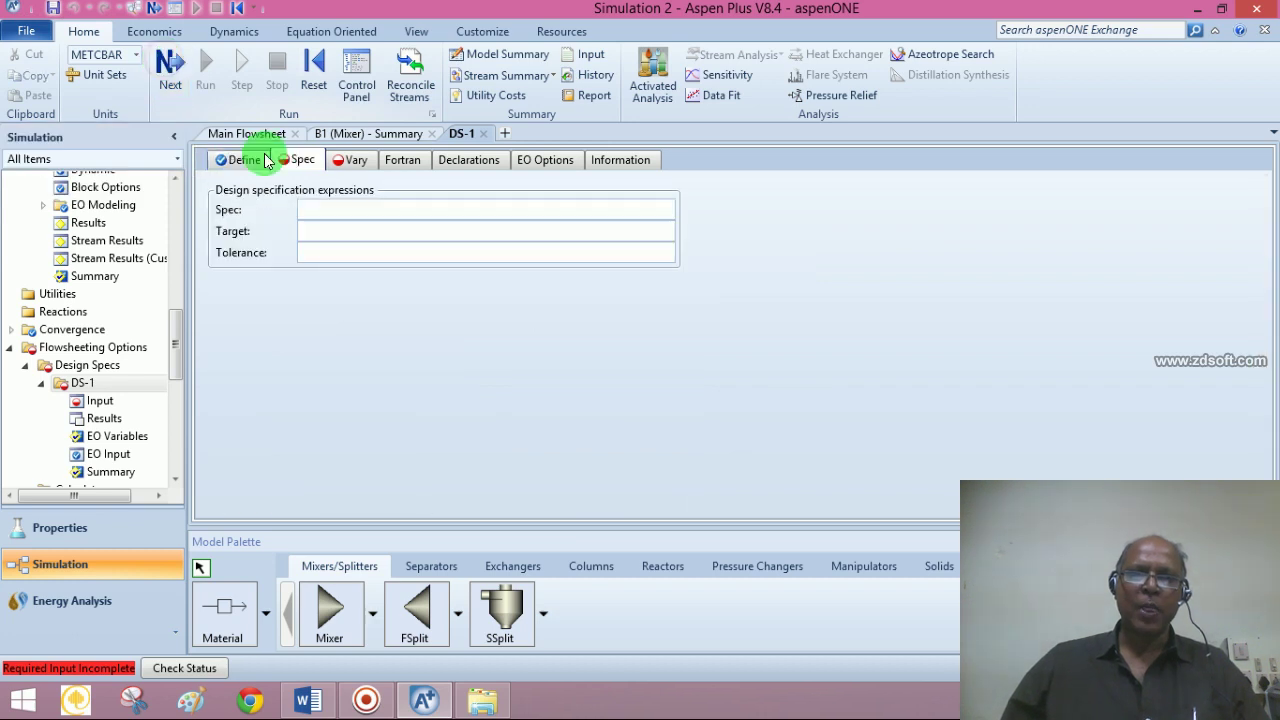
left_click(308, 208)
type("PP")
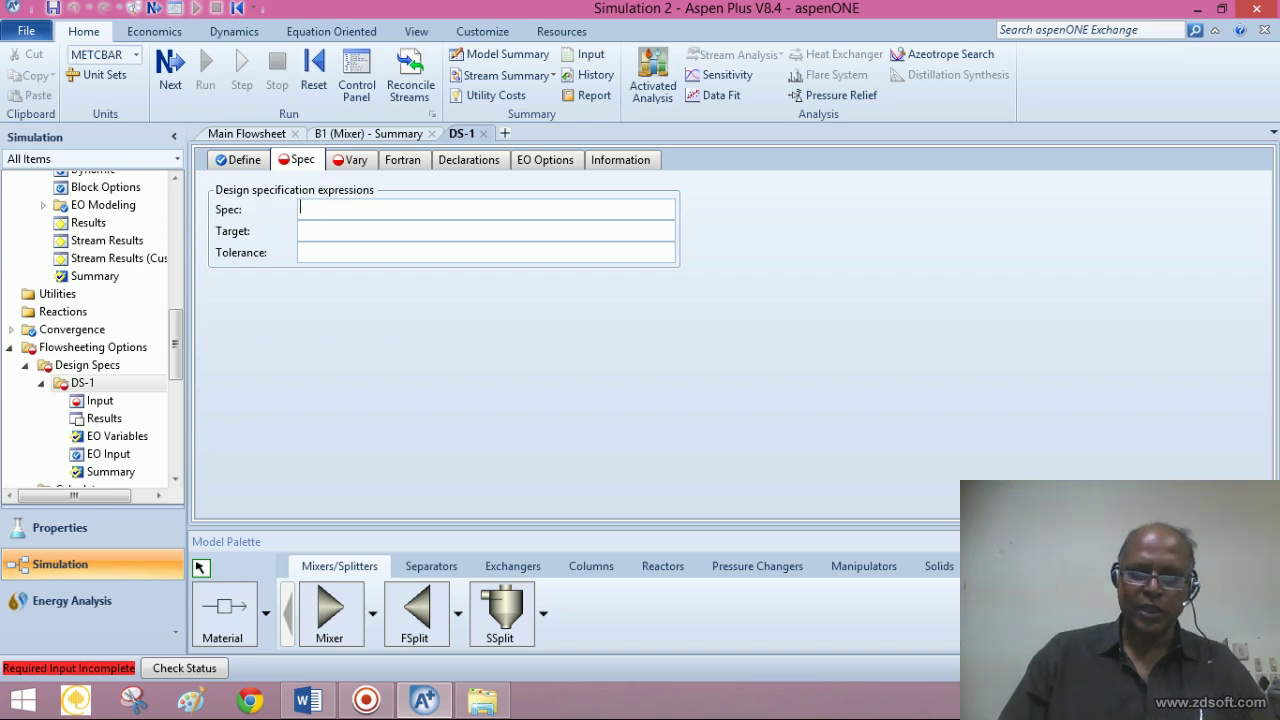
left_click(312, 231)
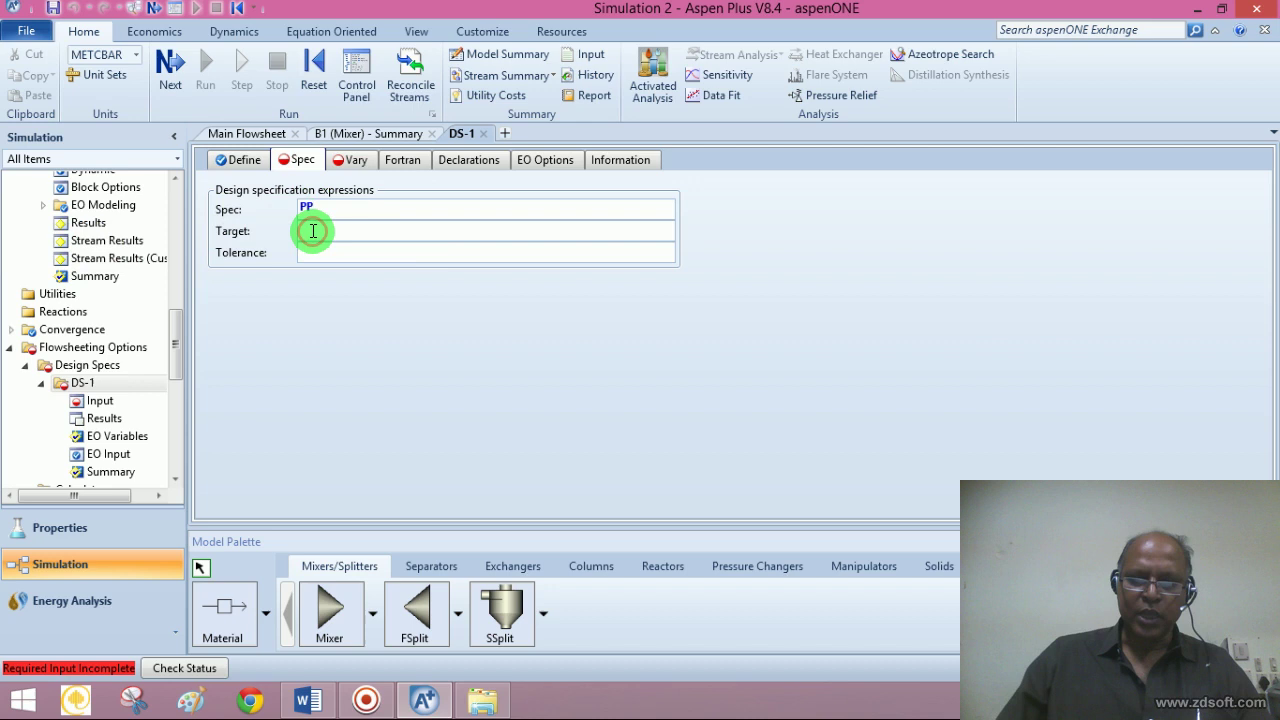
type("0.9")
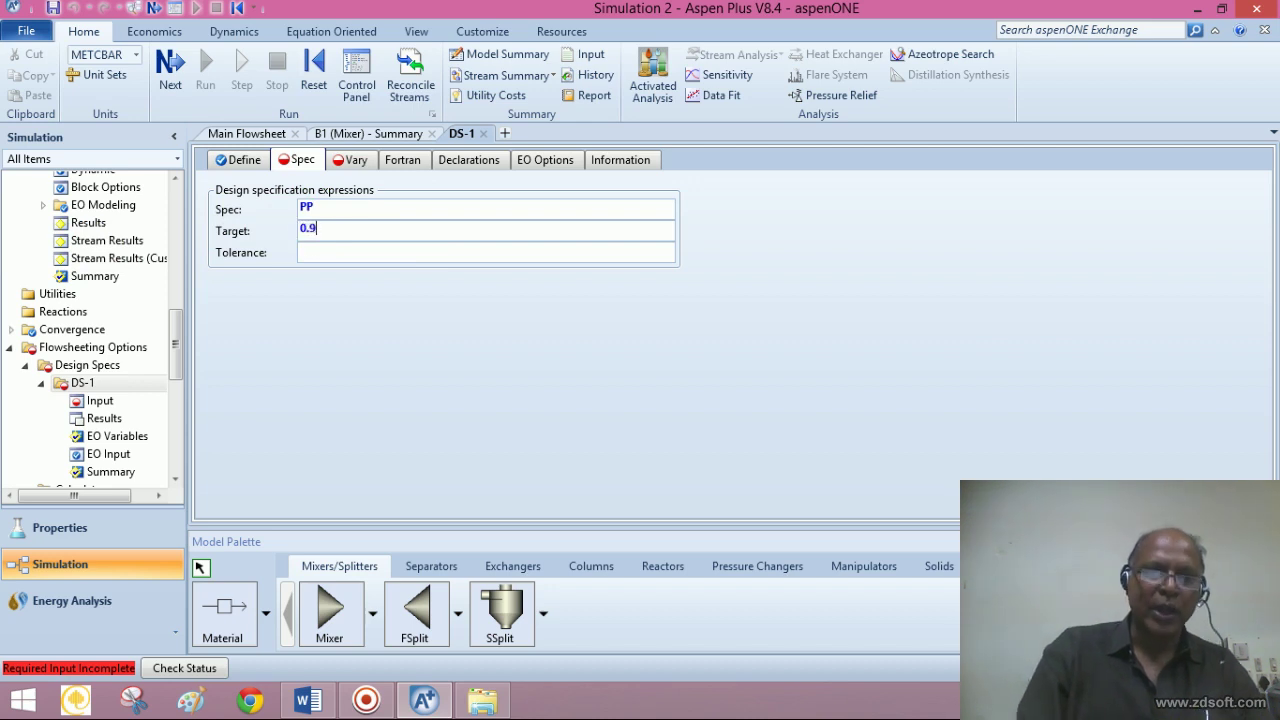
type("5")
left_click(305, 256)
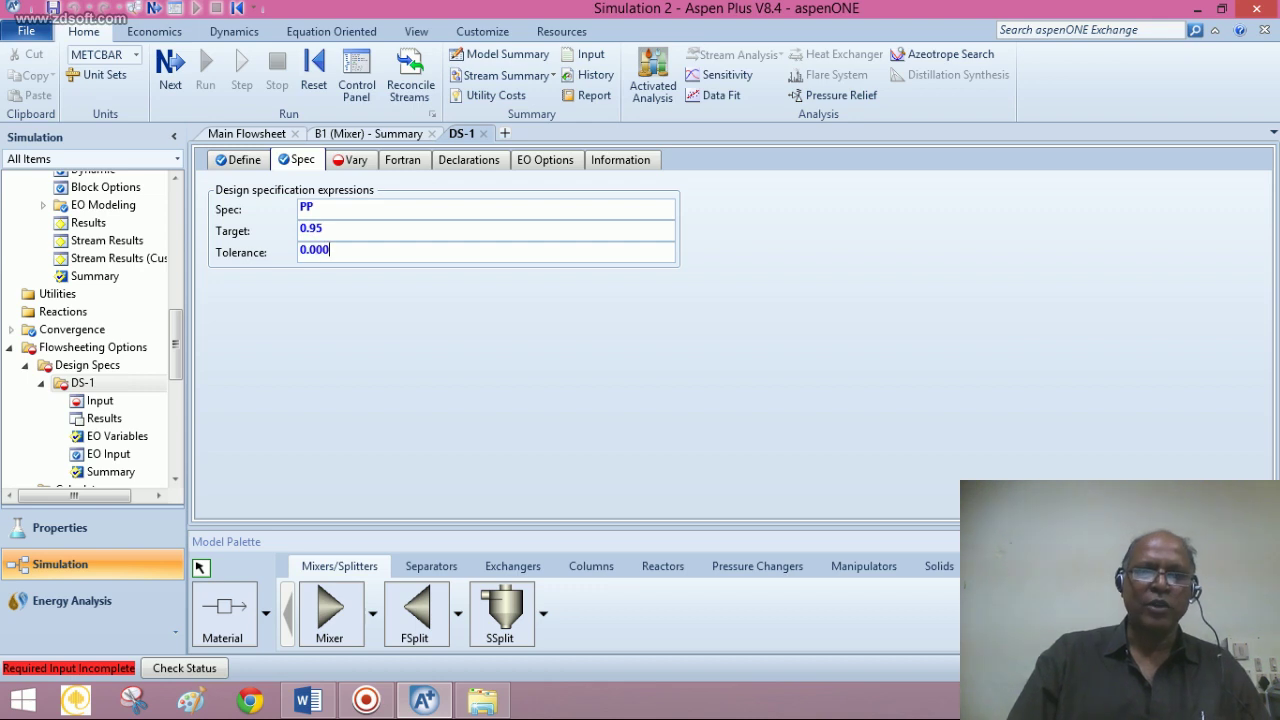
left_click(321, 343)
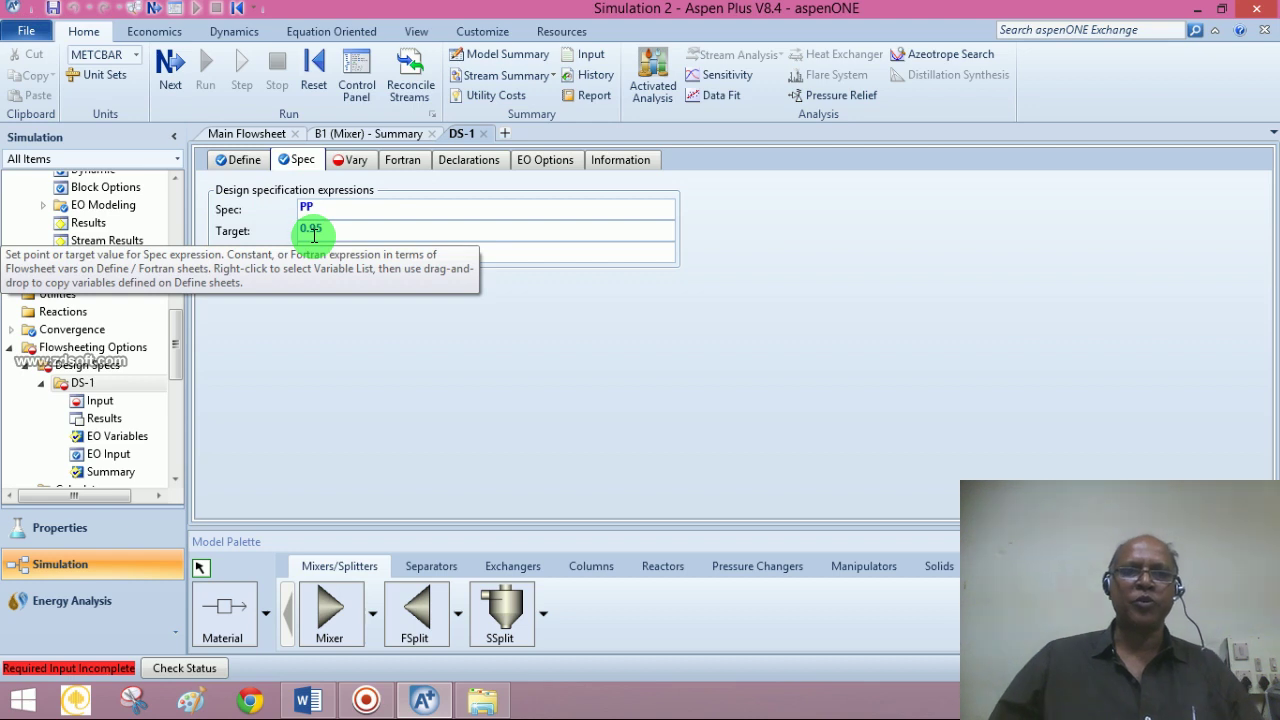
Define the manipulated variable of DS-1 as Stream-Var MOLE-FLOW of stream RECY
left_click(172, 68)
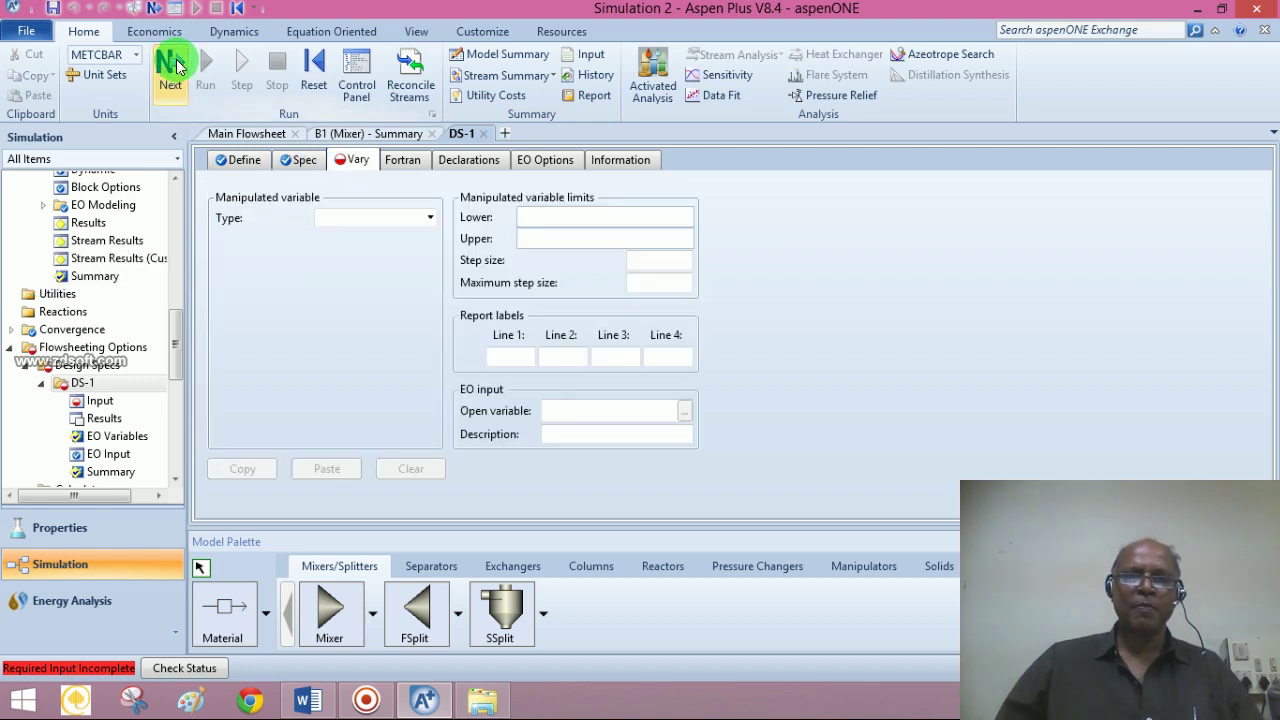
left_click(431, 219)
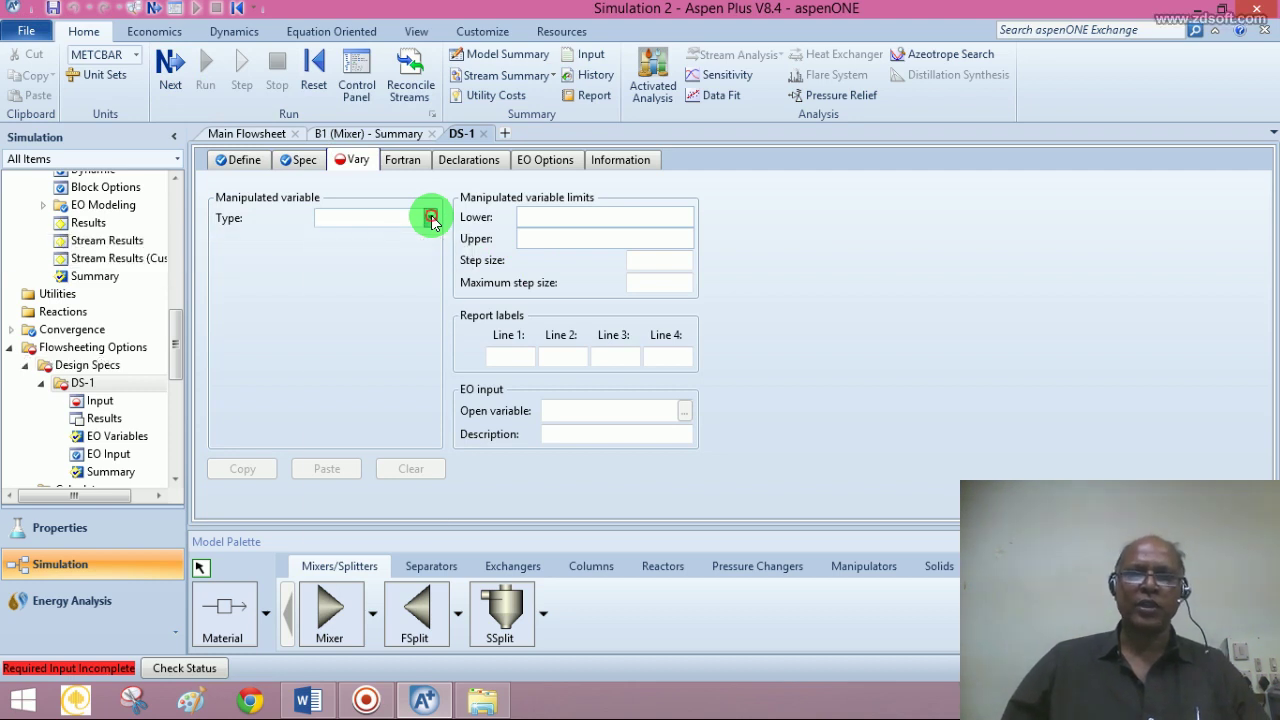
scroll(405, 475, "down", 3)
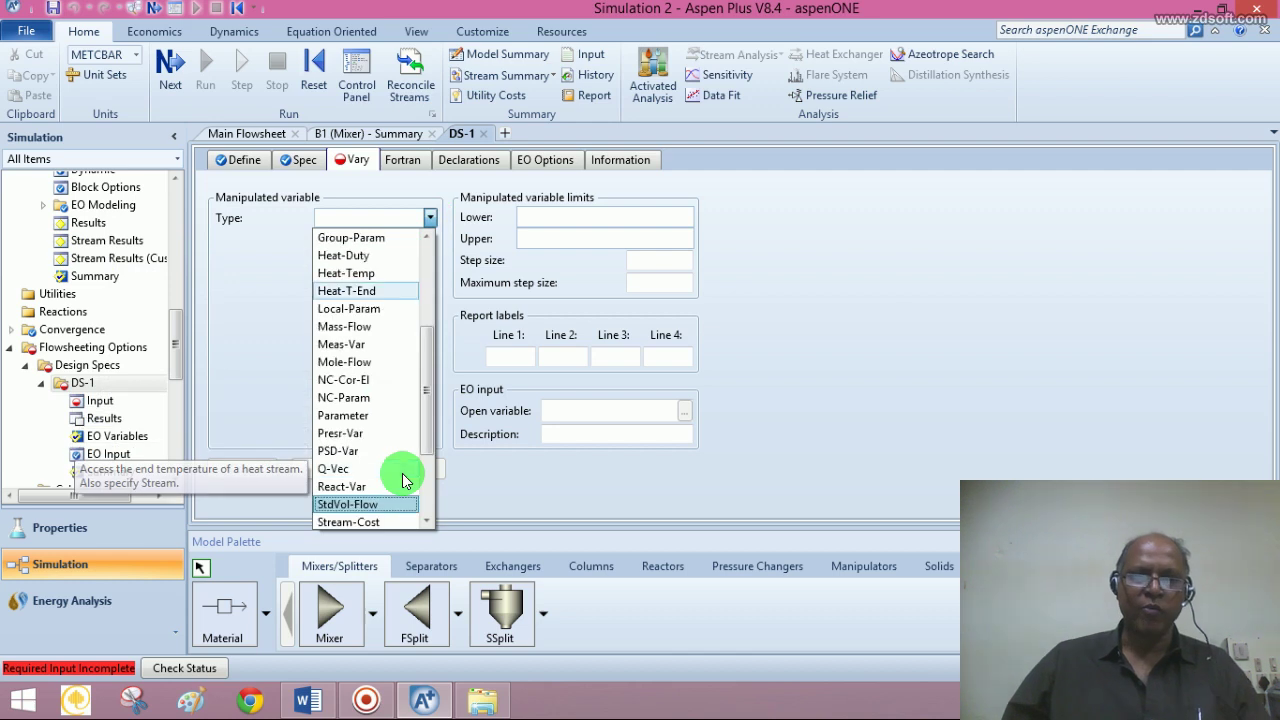
scroll(400, 510, "down", 3)
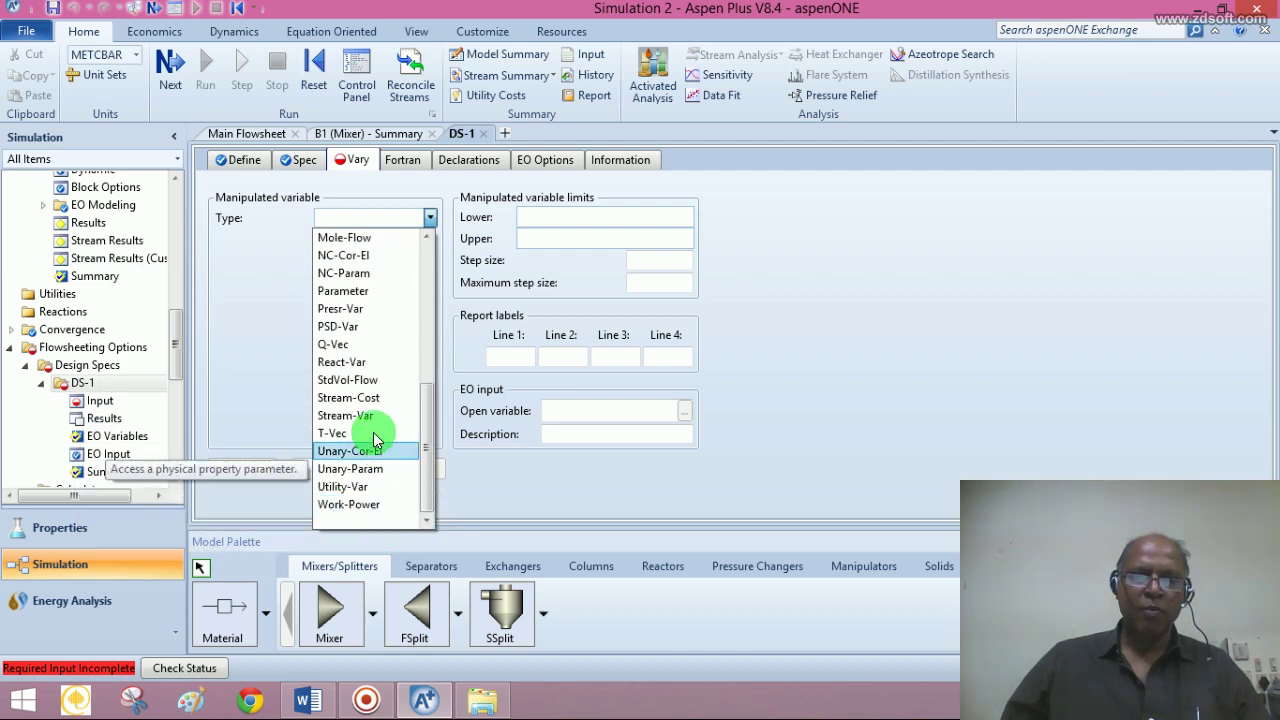
left_click(370, 416)
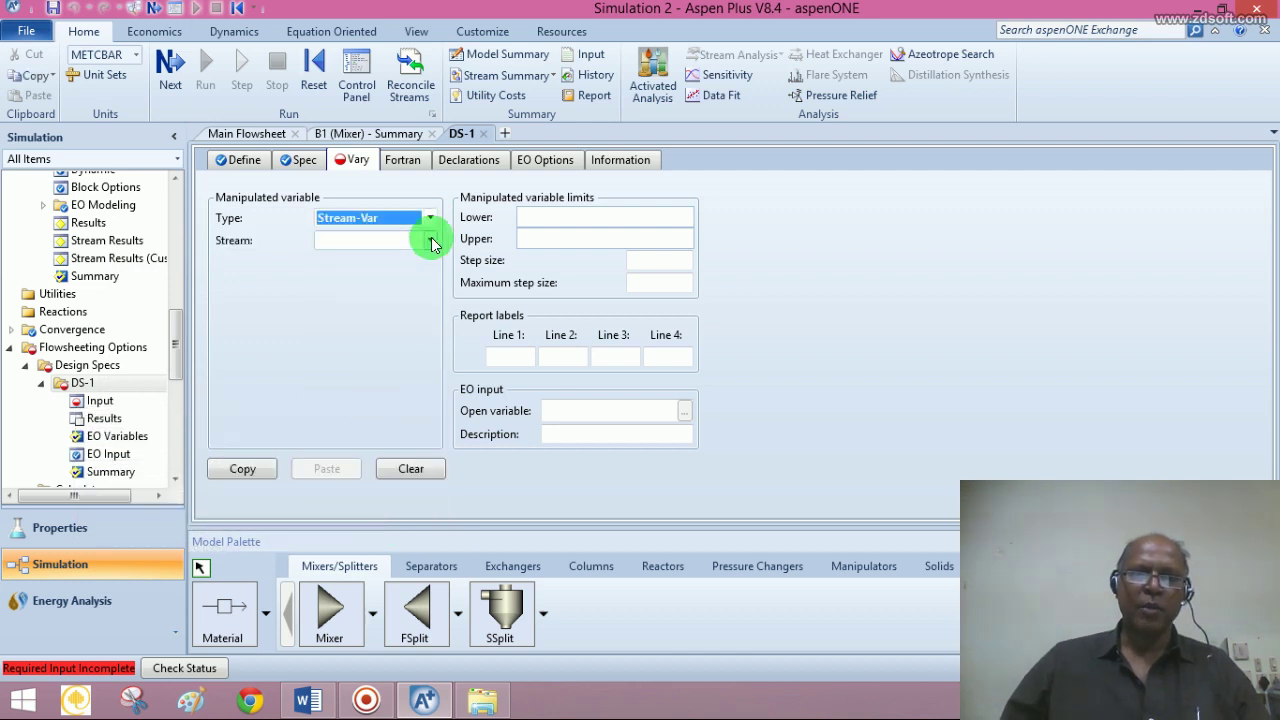
left_click(430, 240)
left_click(350, 295)
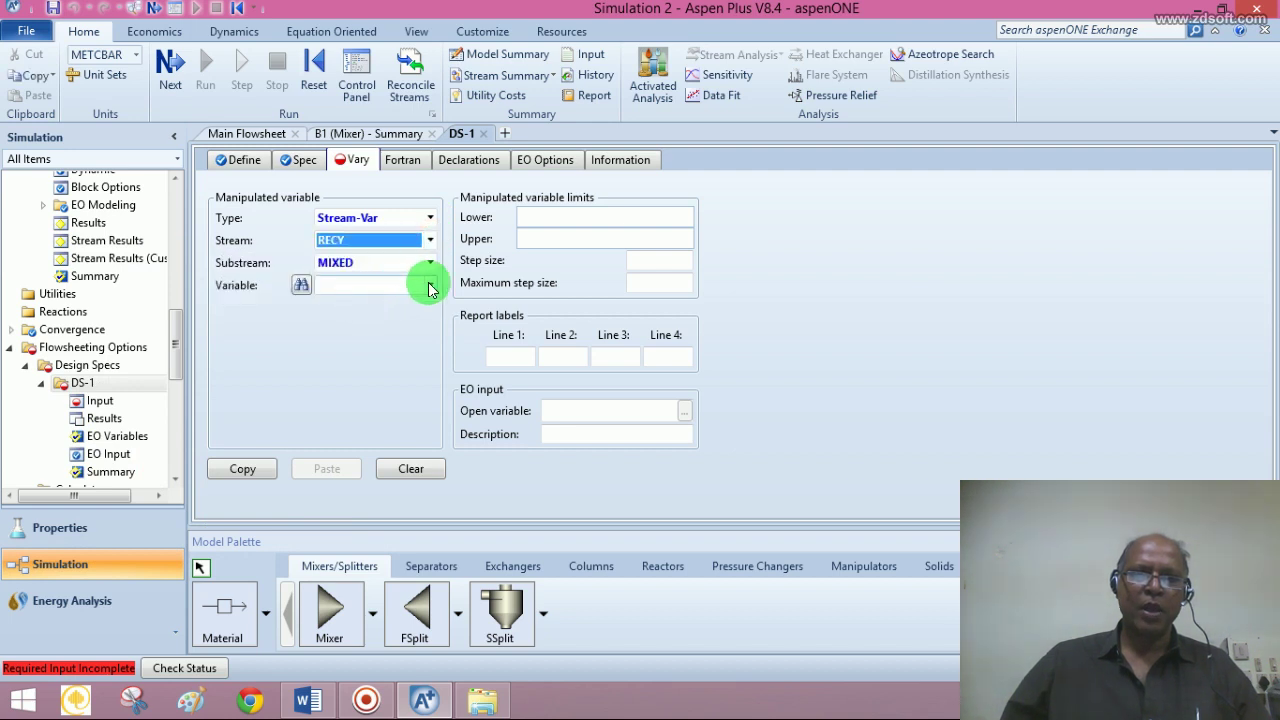
left_click(430, 286)
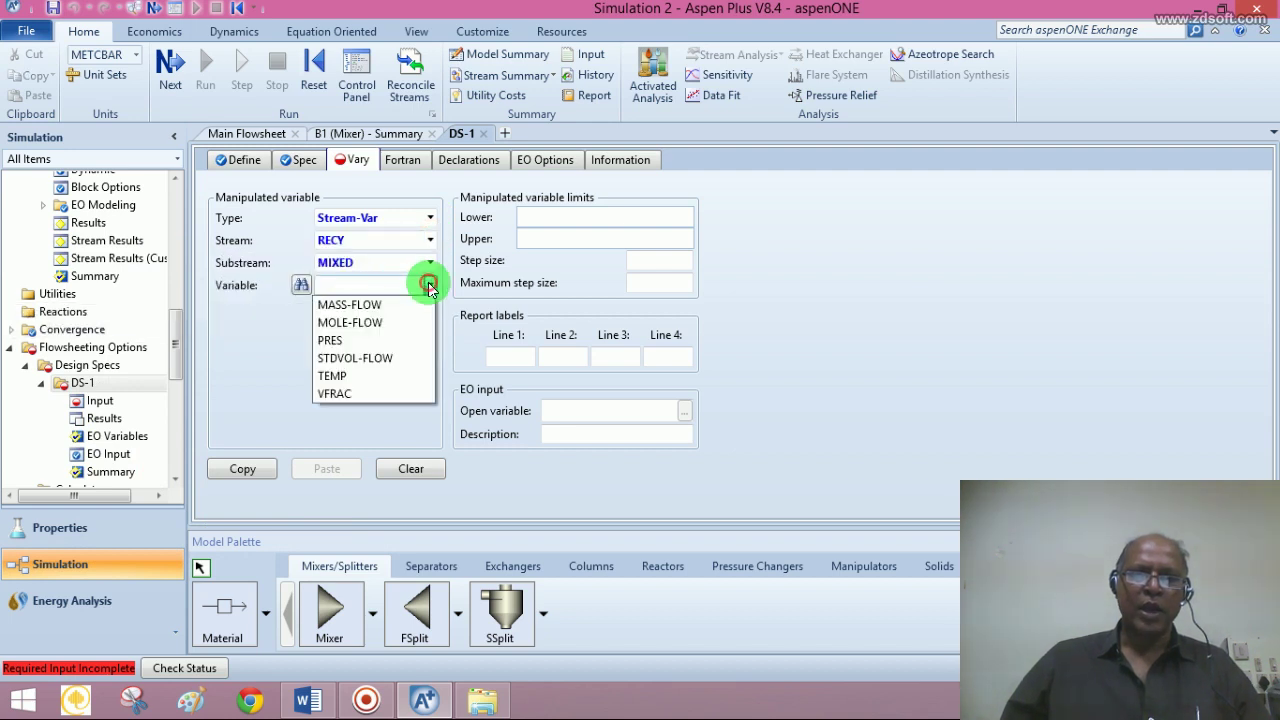
left_click(366, 322)
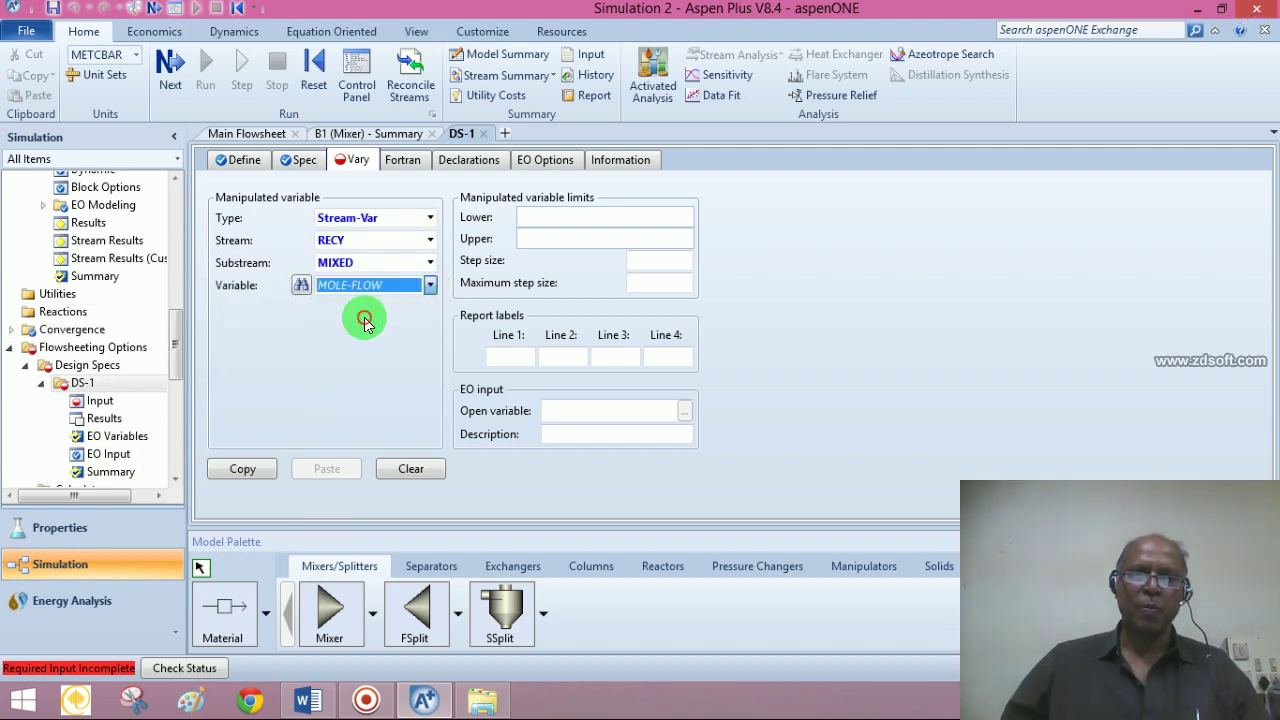
Set the manipulated variable limits for the RECY mole flow to lower 10 and upper 1000 kmol/hr
left_click(538, 222)
type("10")
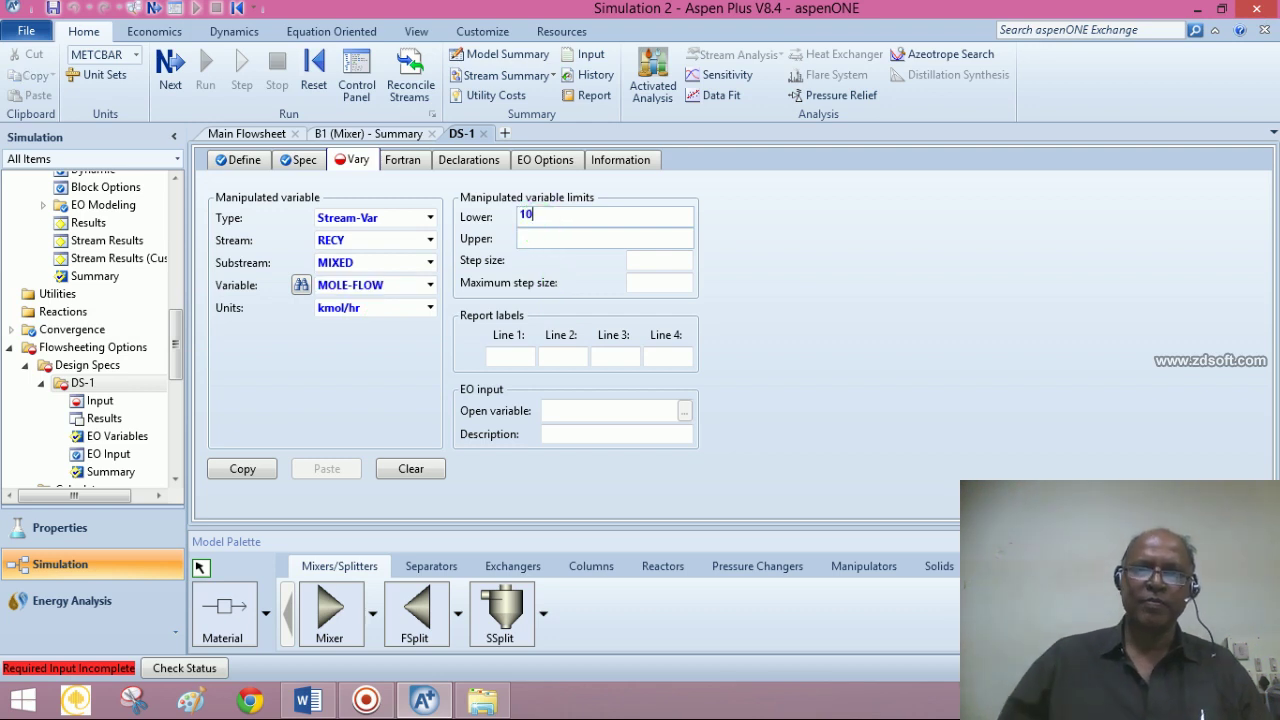
left_click(530, 238)
type("1000")
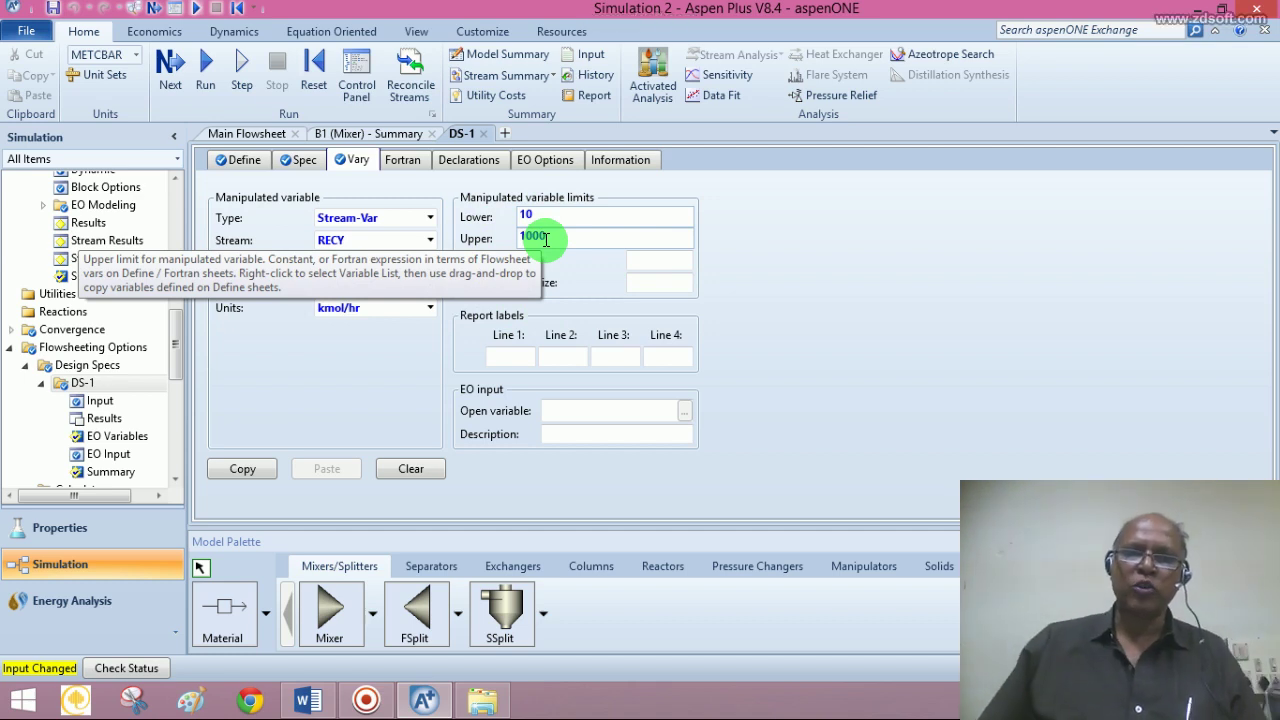
left_click(645, 242)
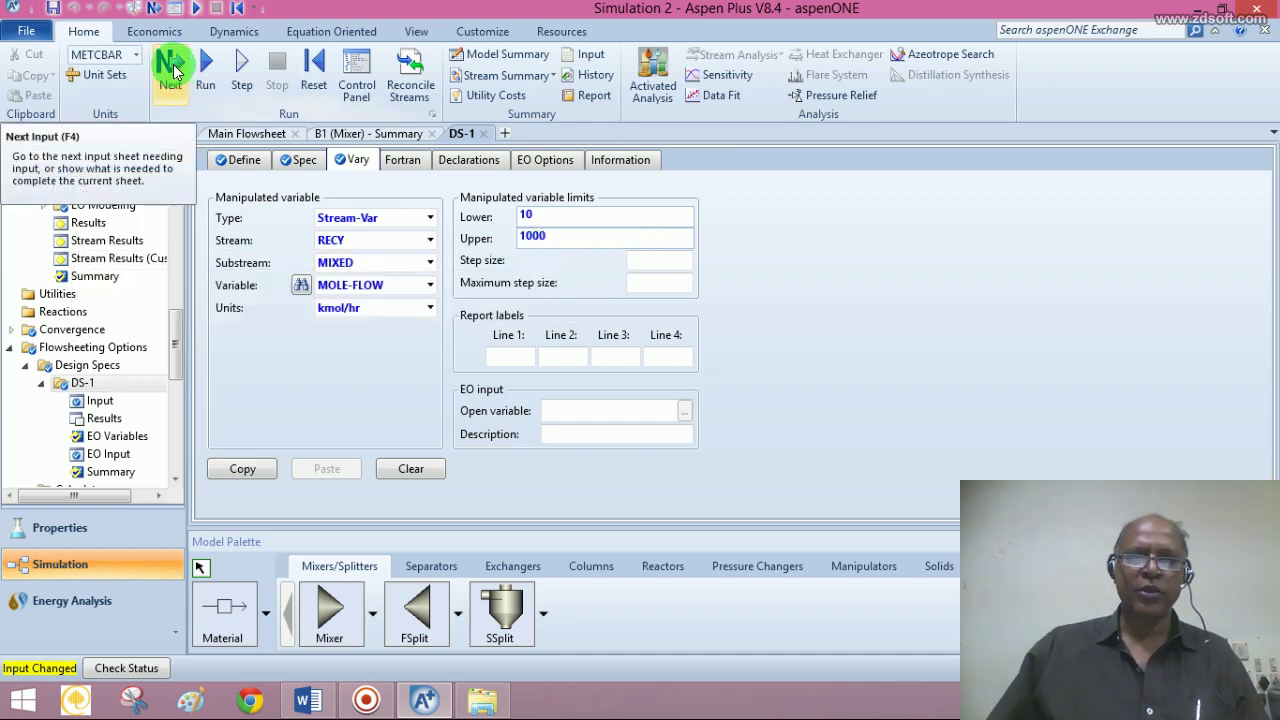
Run the simulation with DS-1, dismiss the economic analysis recommendation and check the SECANT convergence messages
left_click(172, 68)
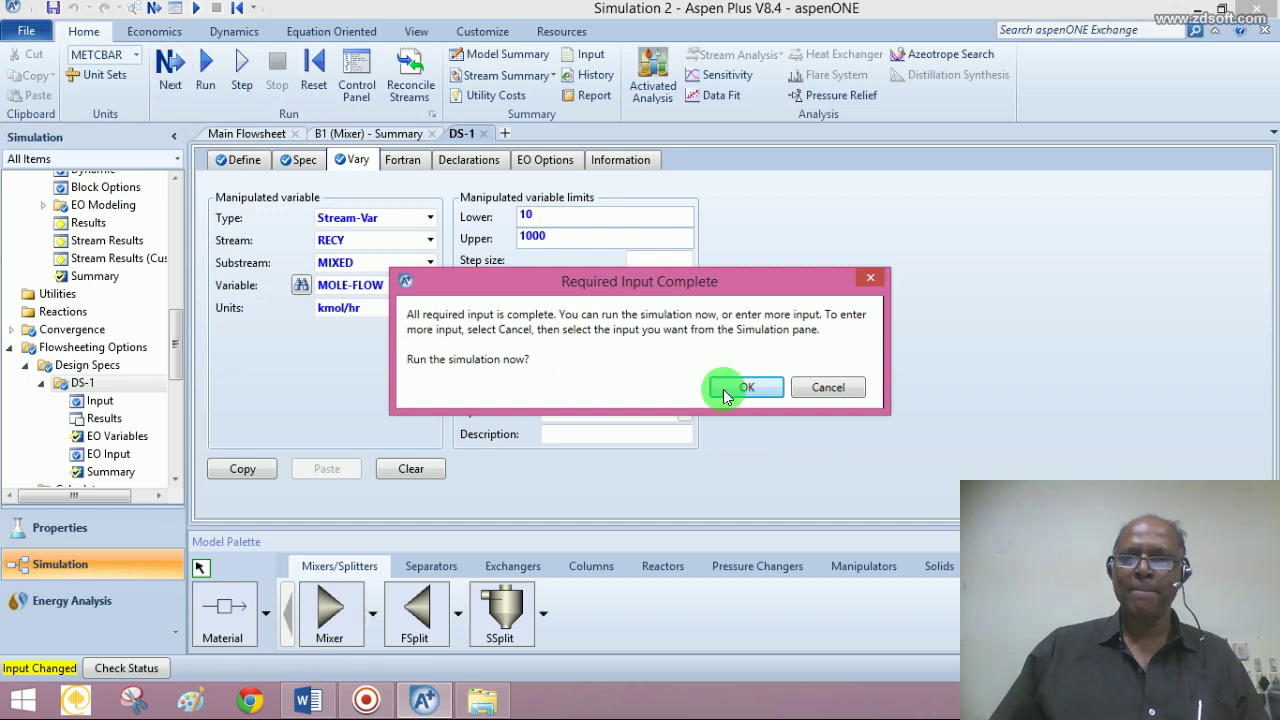
left_click(745, 386)
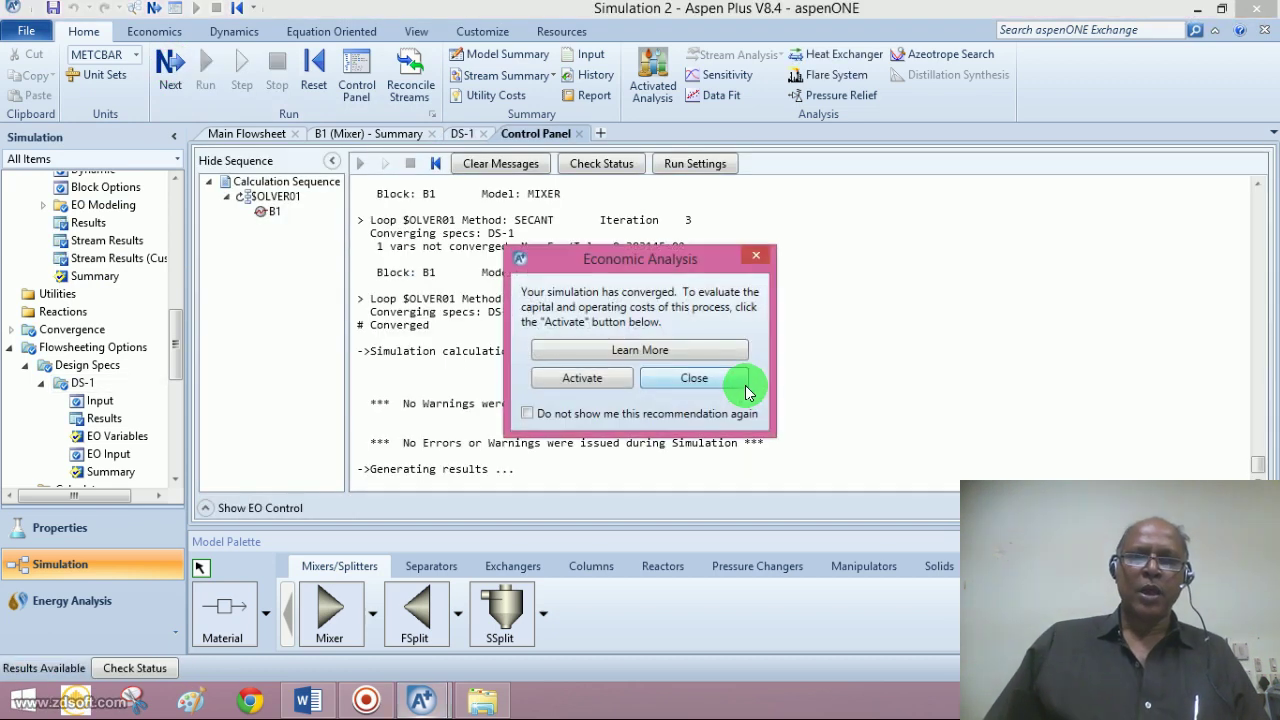
left_click(696, 385)
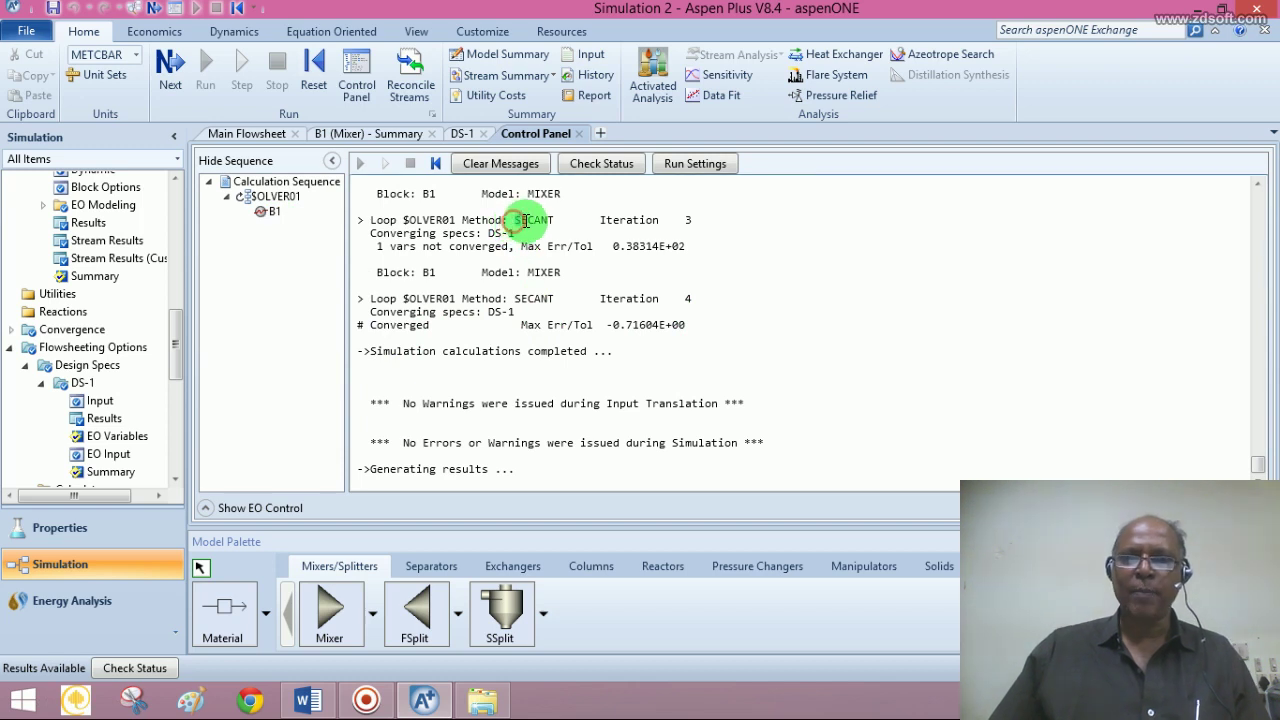
left_click_drag(516, 221, 550, 222)
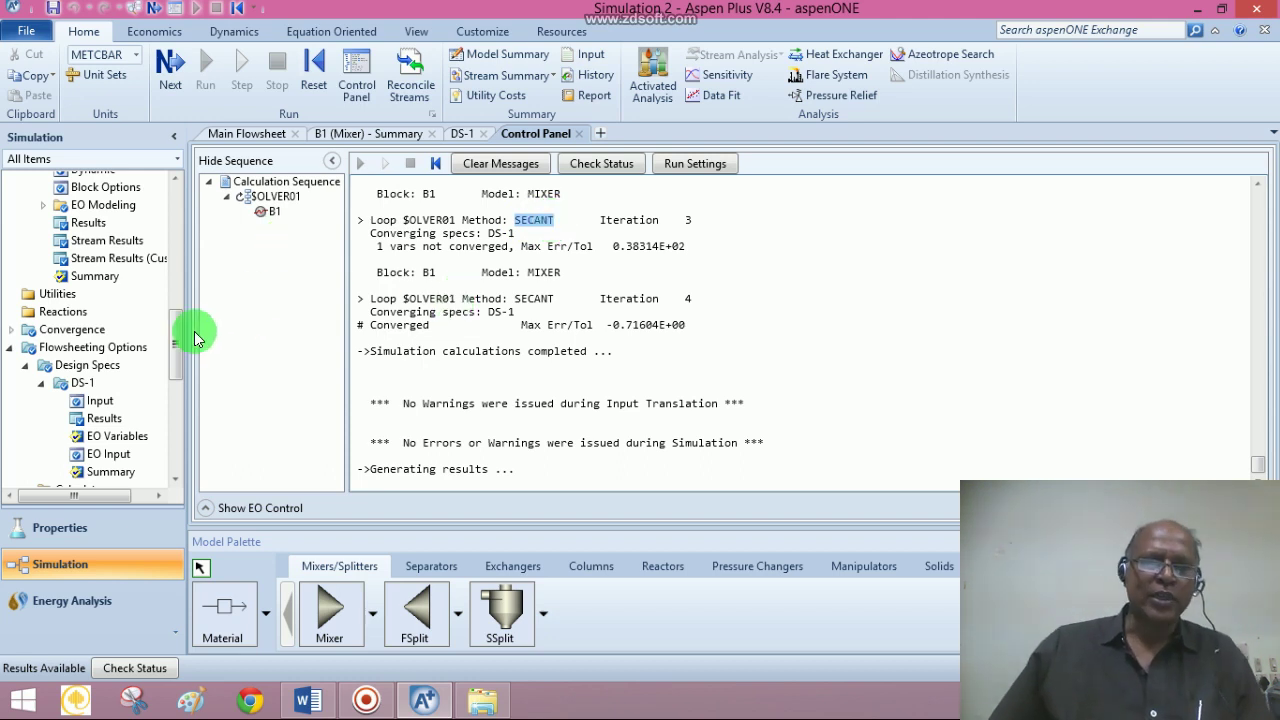
Examine the DS-1 results for the manipulated flow and PP, and compare them with the stream results summary
left_click_drag(171, 343, 177, 371)
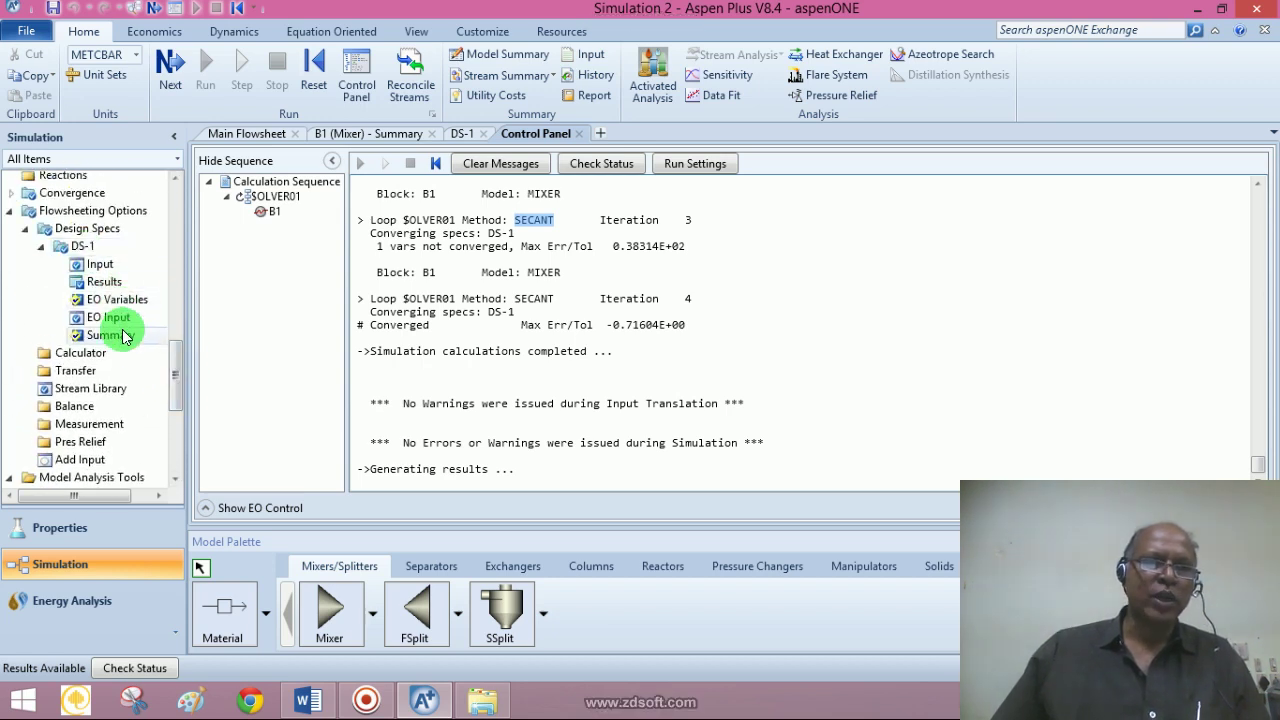
left_click(104, 282)
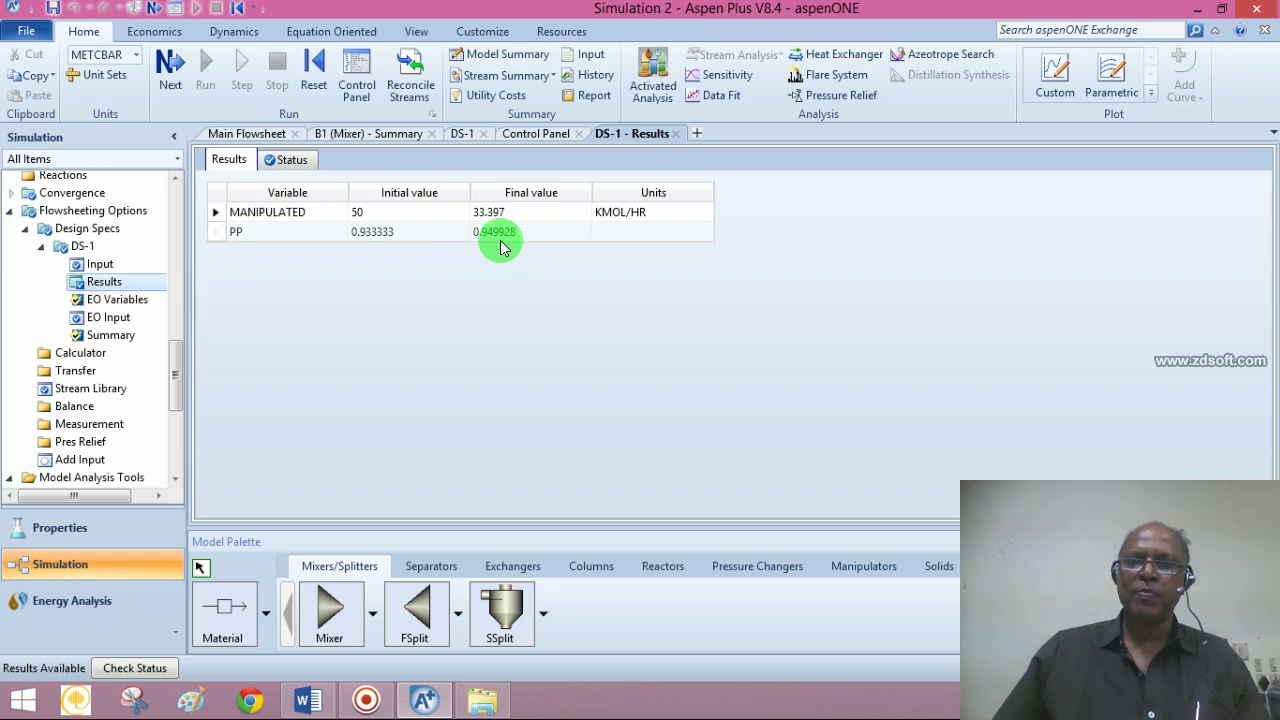
left_click(531, 77)
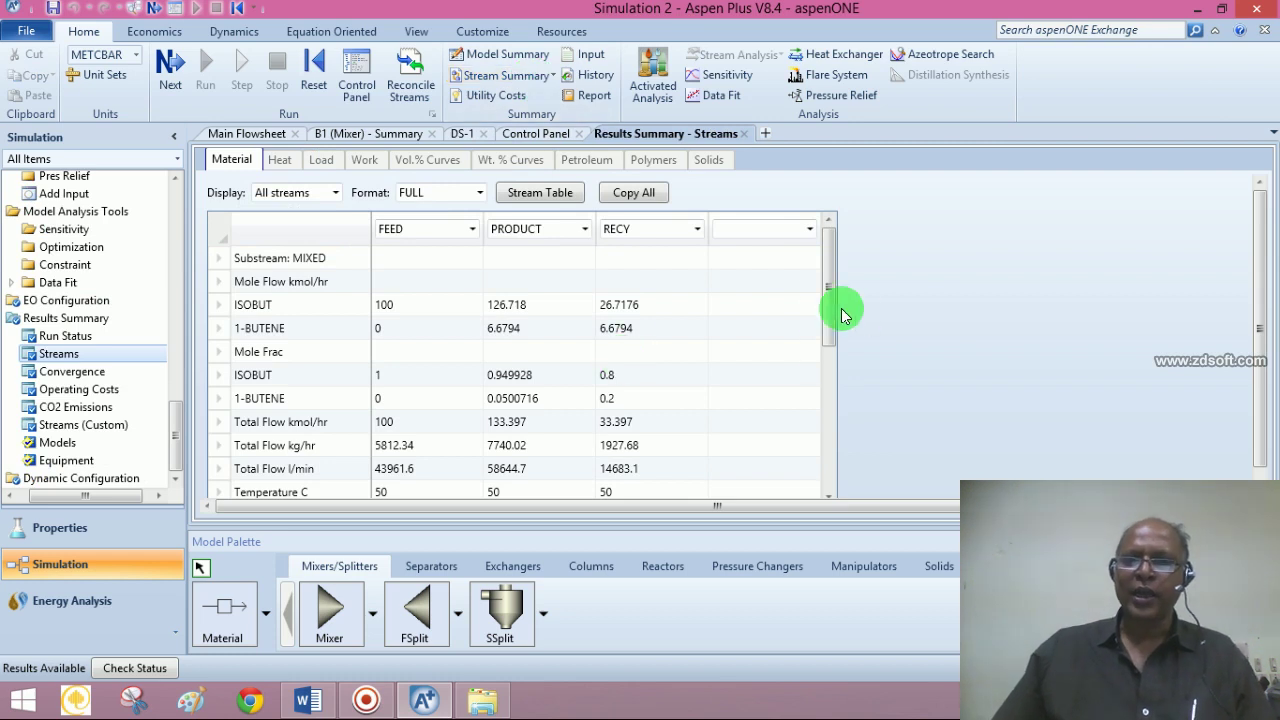
left_click_drag(826, 276, 829, 327)
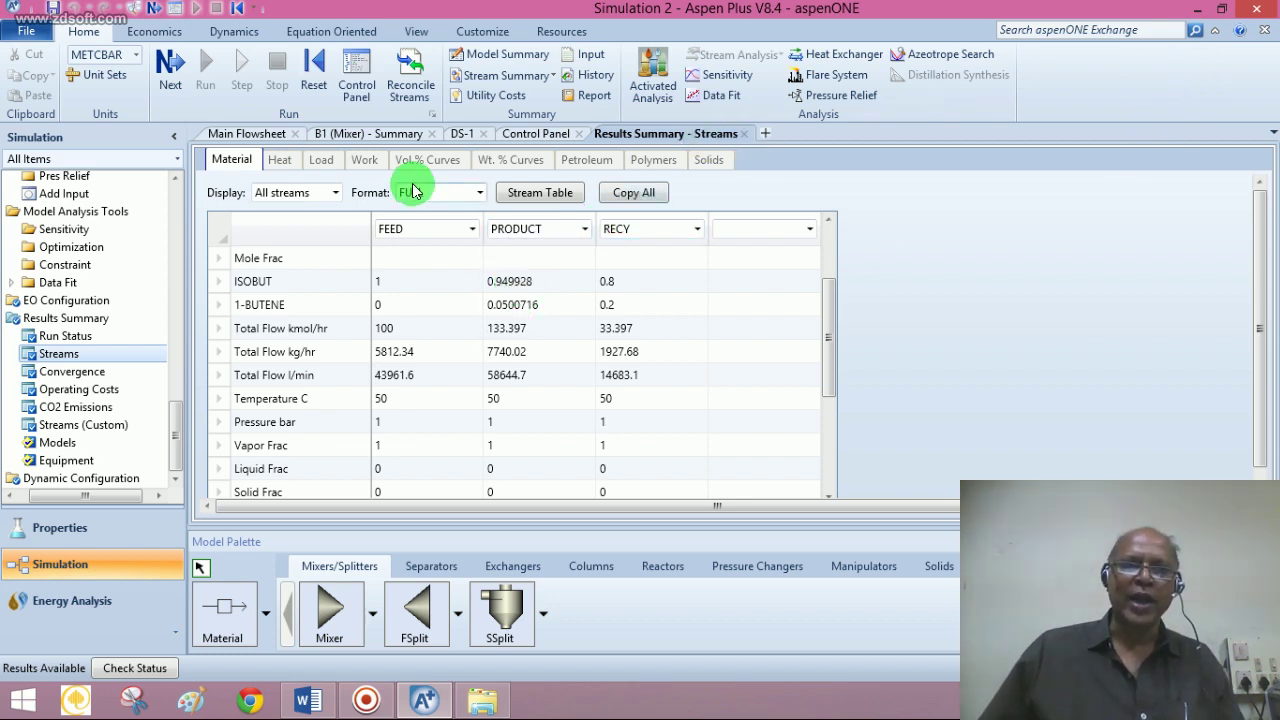
Return to the main flowsheet and look through the Flowsheet section entries of the simulation
left_click(265, 140)
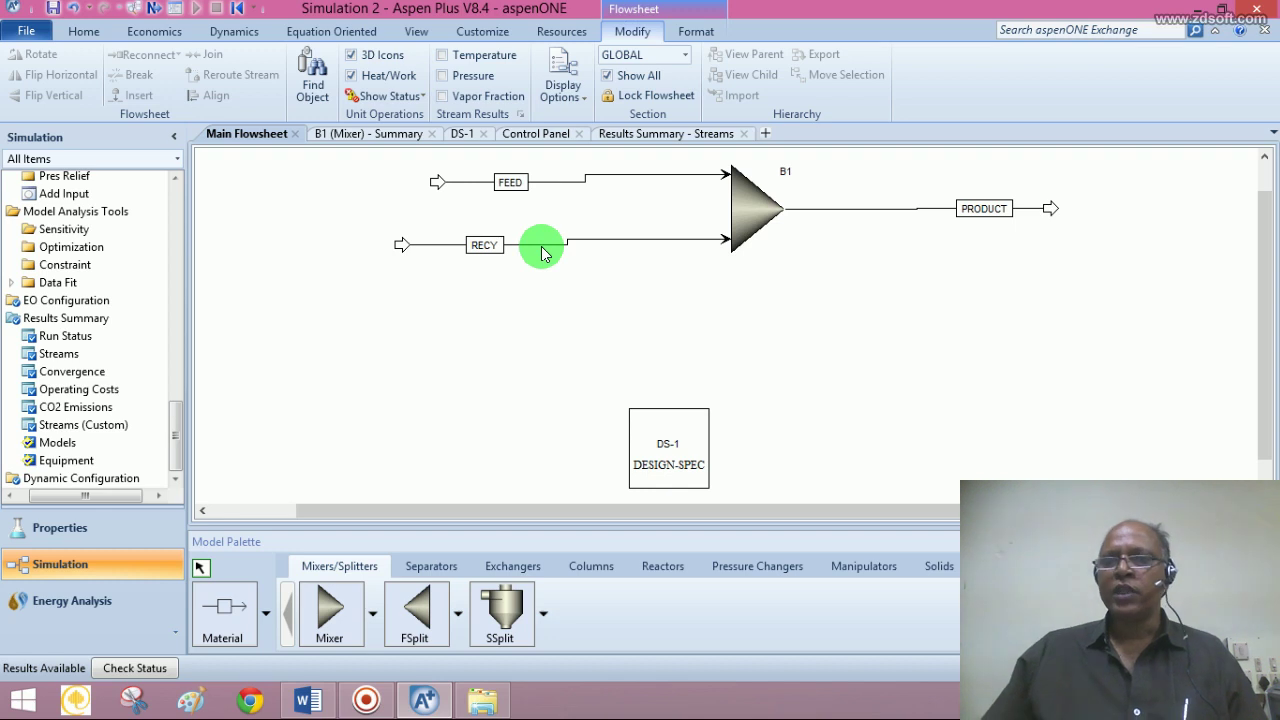
left_click(625, 317)
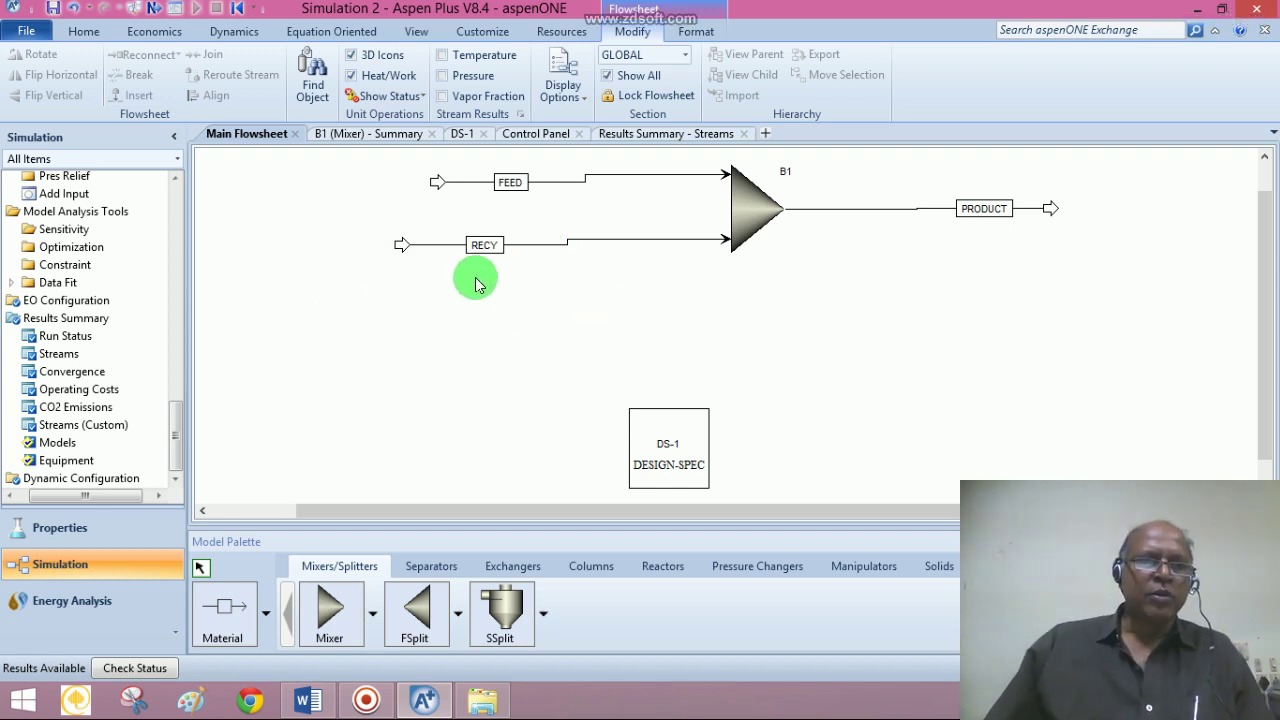
left_click_drag(175, 424, 177, 214)
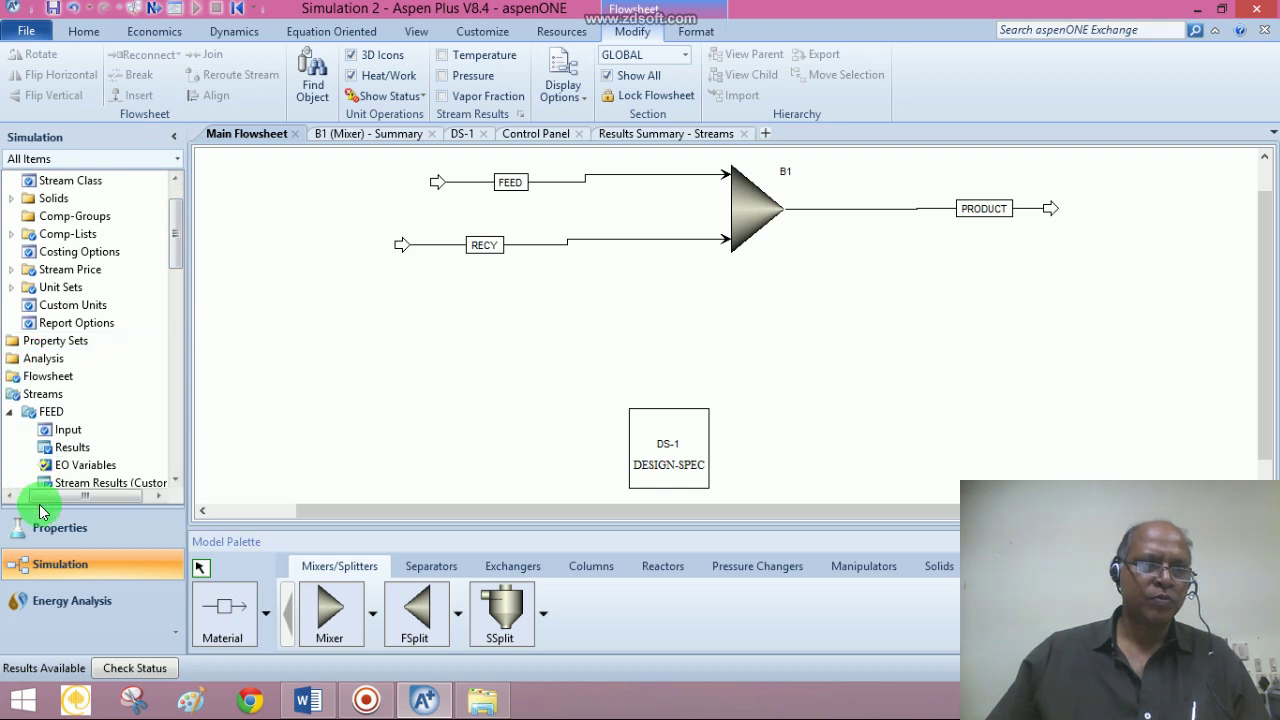
left_click_drag(39, 498, 12, 505)
left_click(11, 377)
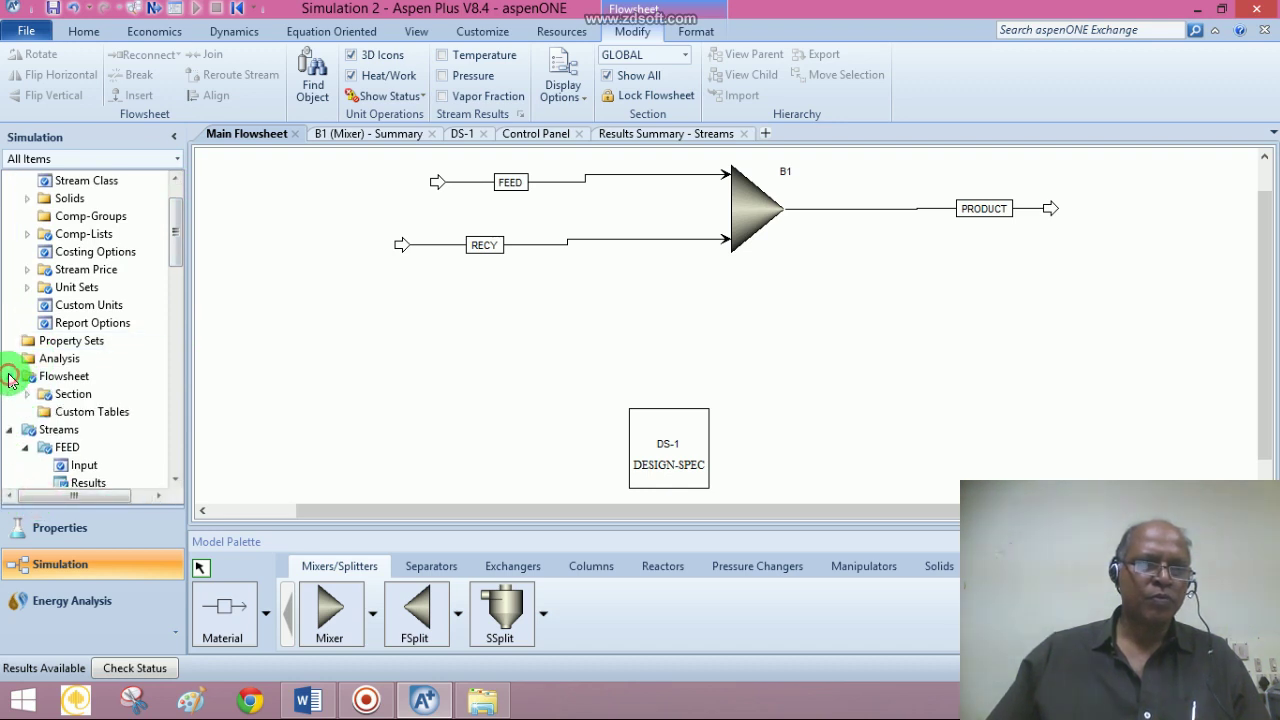
left_click(26, 394)
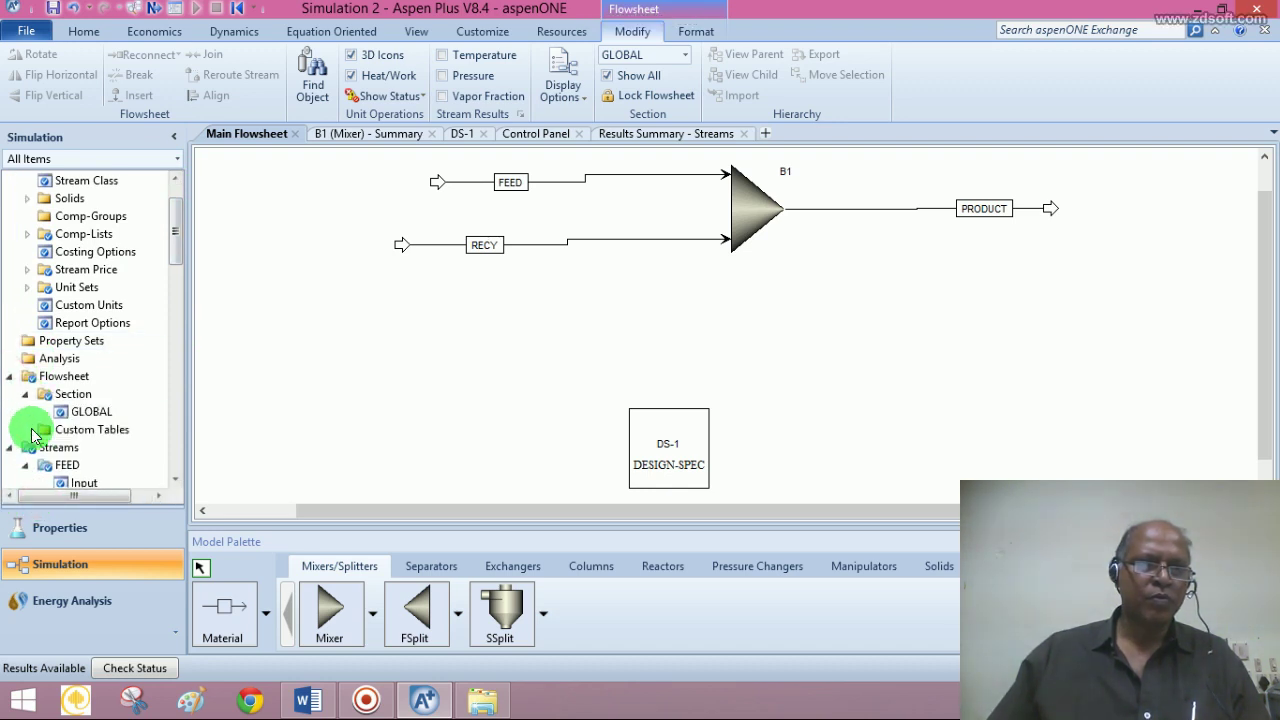
left_click_drag(176, 243, 174, 462)
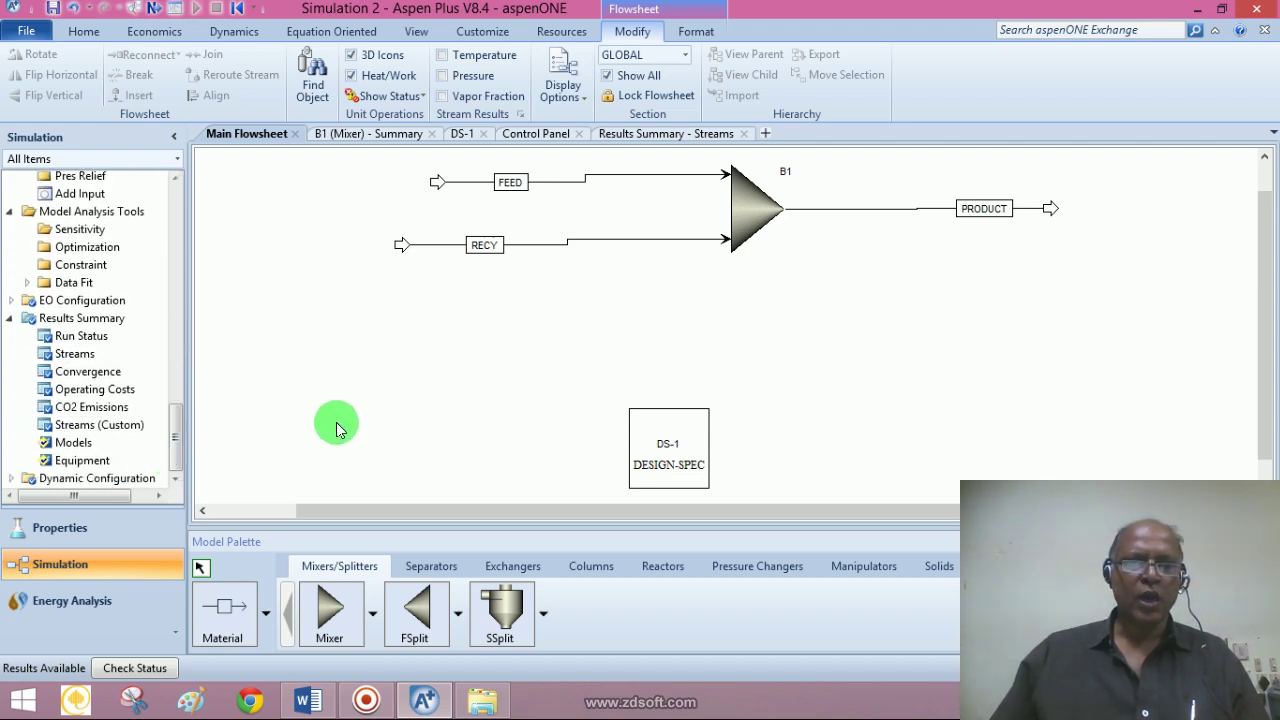